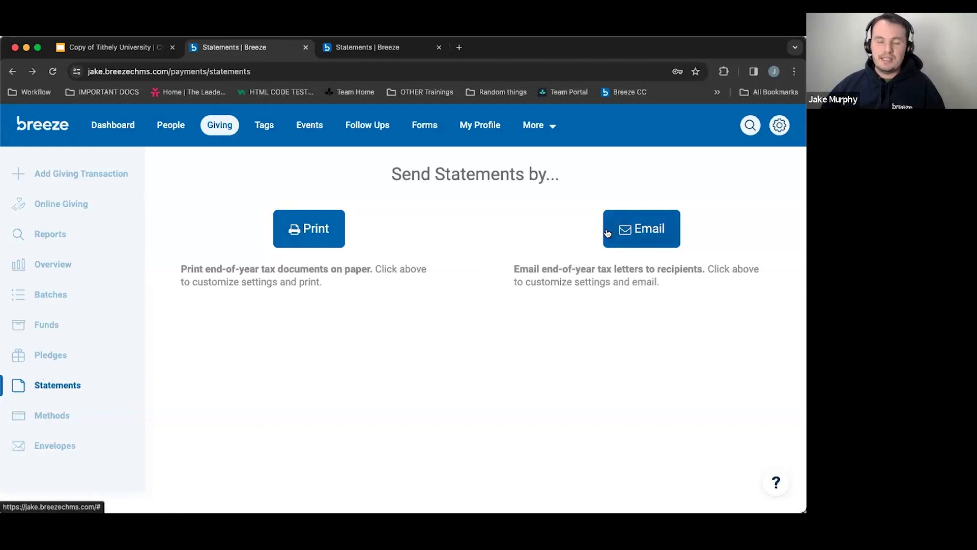
- Start emailing giving statements and set the date range from 01/01/2023 to 12/31/2023
{"action": "left_click", "coordinate": [614, 234]}
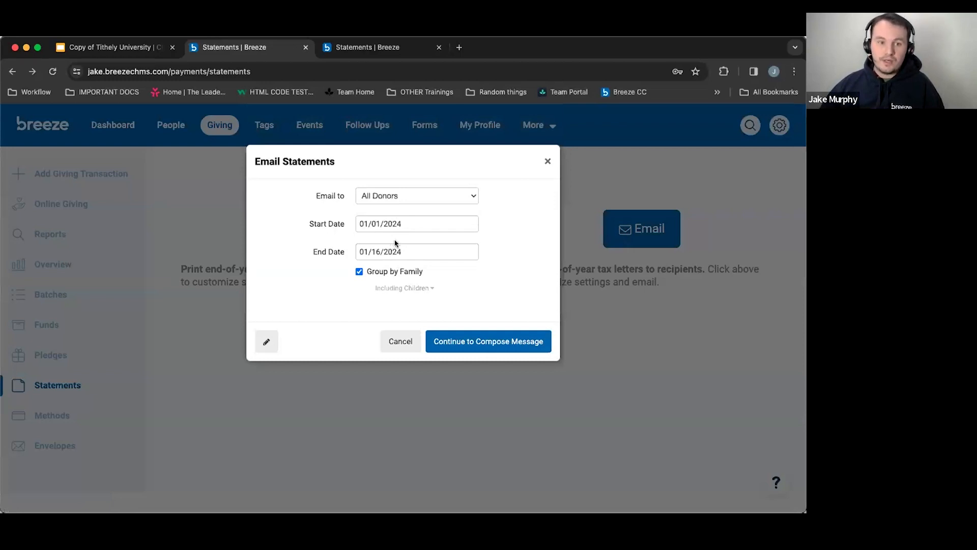
{"action": "left_click", "coordinate": [408, 225]}
{"action": "key", "text": "BackSpace"}
{"action": "type", "text": "3"}
{"action": "left_click", "coordinate": [521, 232]}
{"action": "left_click", "coordinate": [406, 251]}
{"action": "left_click", "coordinate": [366, 271]}
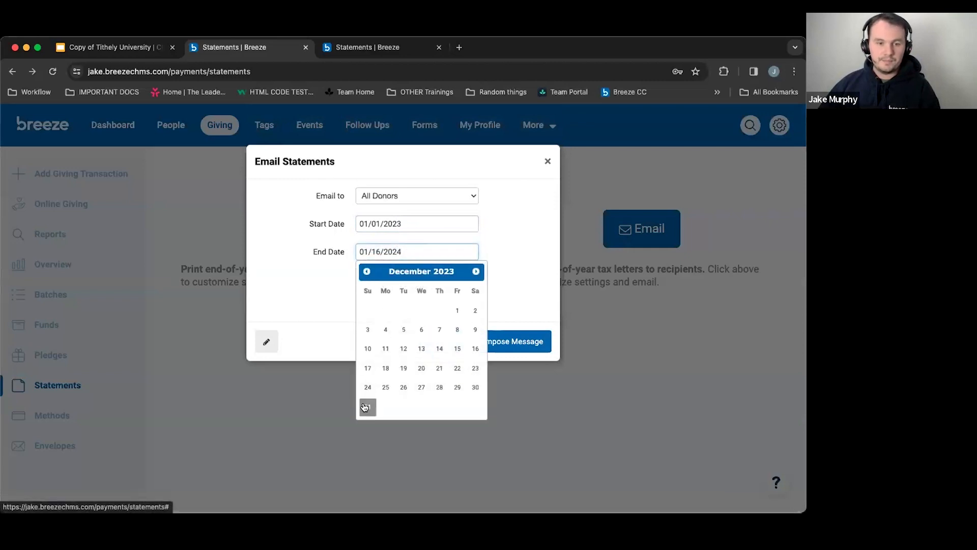
{"action": "left_click", "coordinate": [367, 407]}
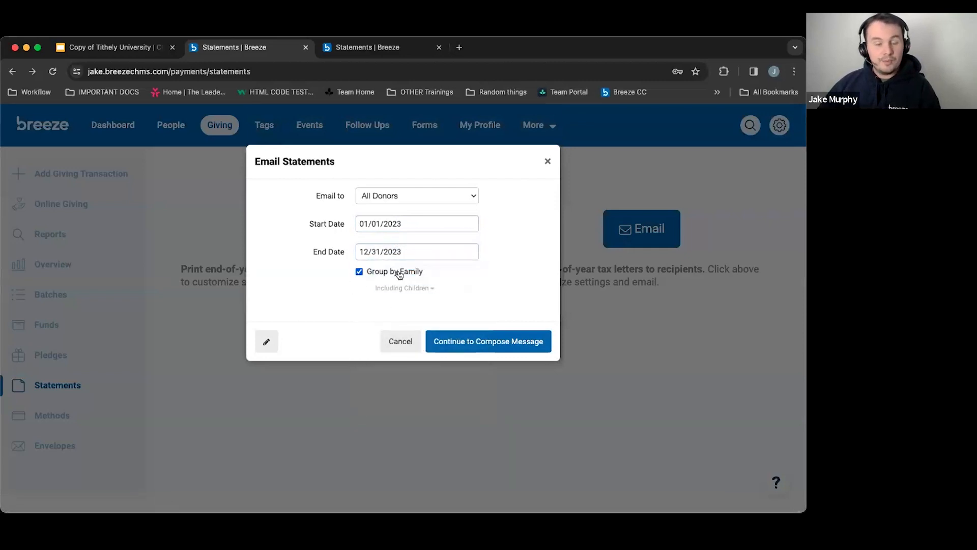
- Continue to composing the message and preview the attached giving statement, checking which donors can be previewed
{"action": "left_click", "coordinate": [470, 343]}
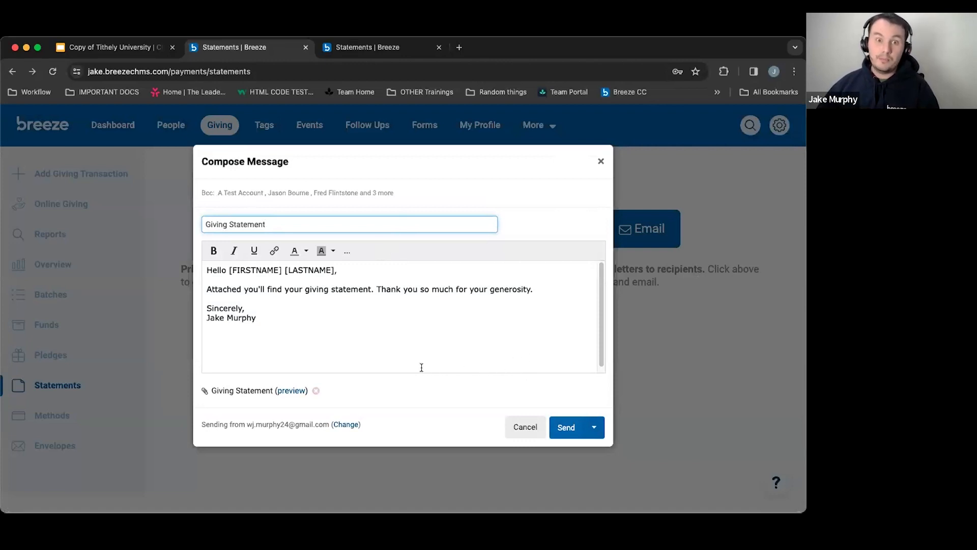
{"action": "left_click", "coordinate": [292, 391]}
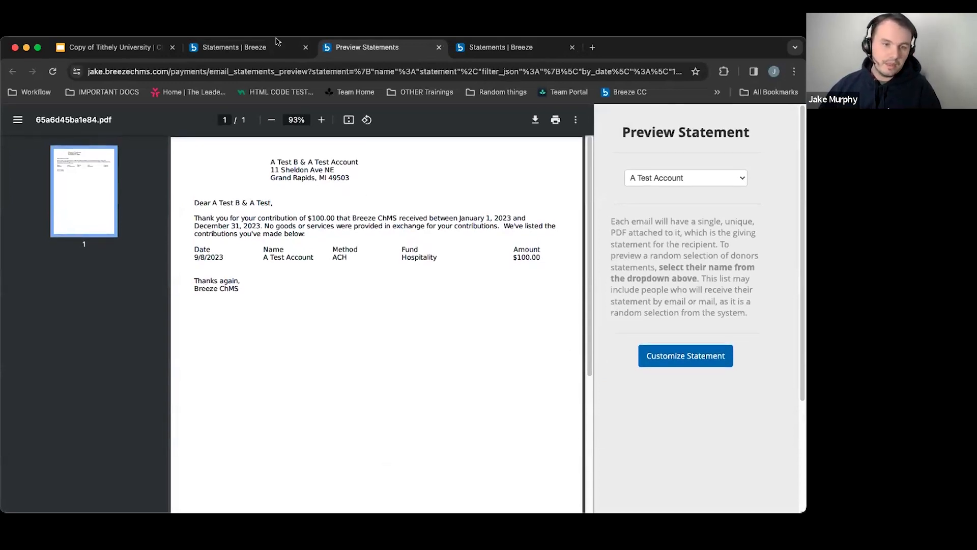
{"action": "left_click", "coordinate": [652, 176]}
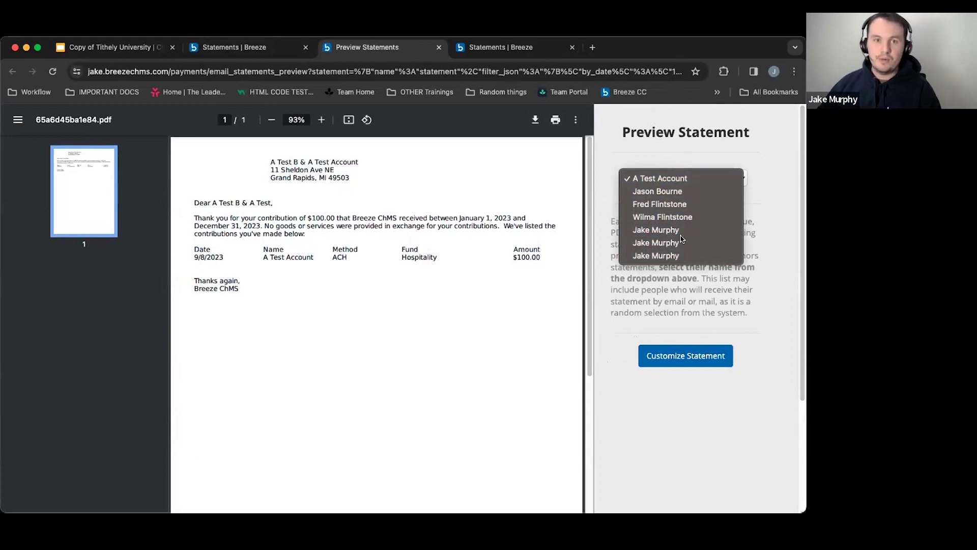
{"action": "left_click", "coordinate": [622, 305]}
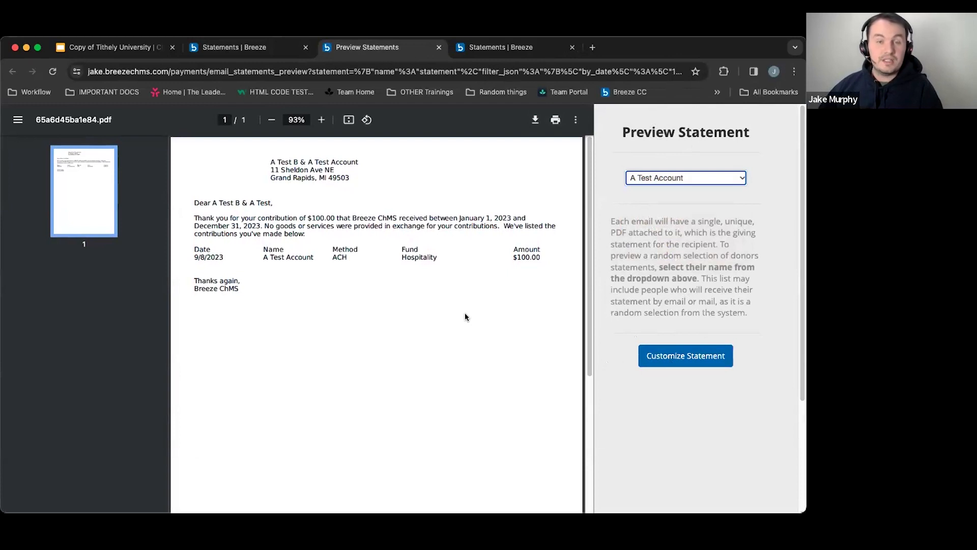
- Open the statement for customization and expand the editor's additional formatting tools
{"action": "left_click", "coordinate": [676, 363]}
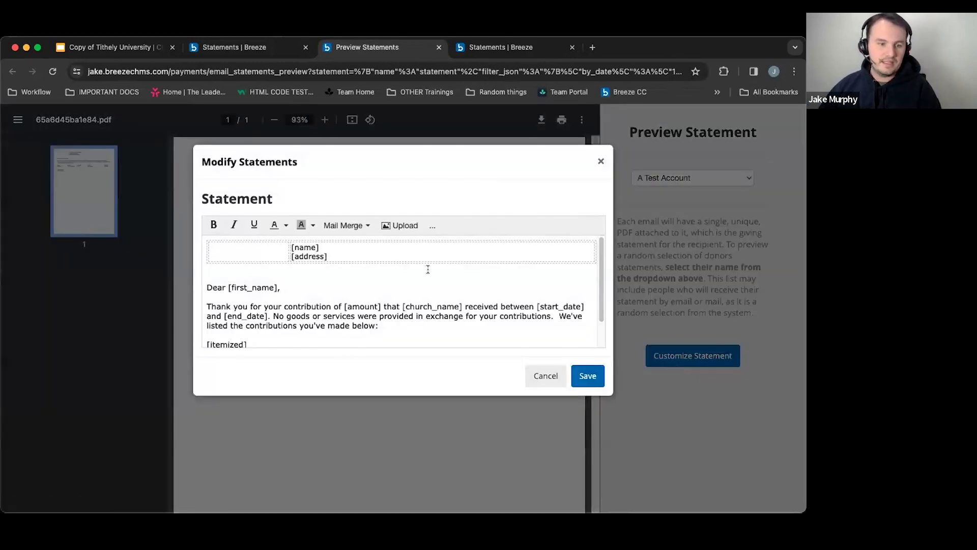
{"action": "scroll", "coordinate": [431, 260], "scroll_direction": "down", "scroll_amount": 2}
{"action": "scroll", "coordinate": [333, 348], "scroll_direction": "up", "scroll_amount": 2}
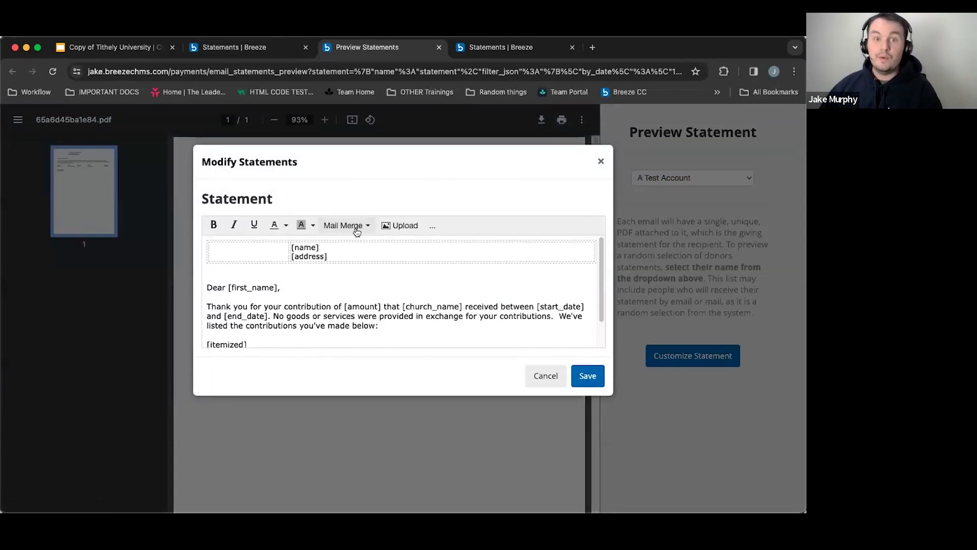
{"action": "left_click", "coordinate": [433, 227]}
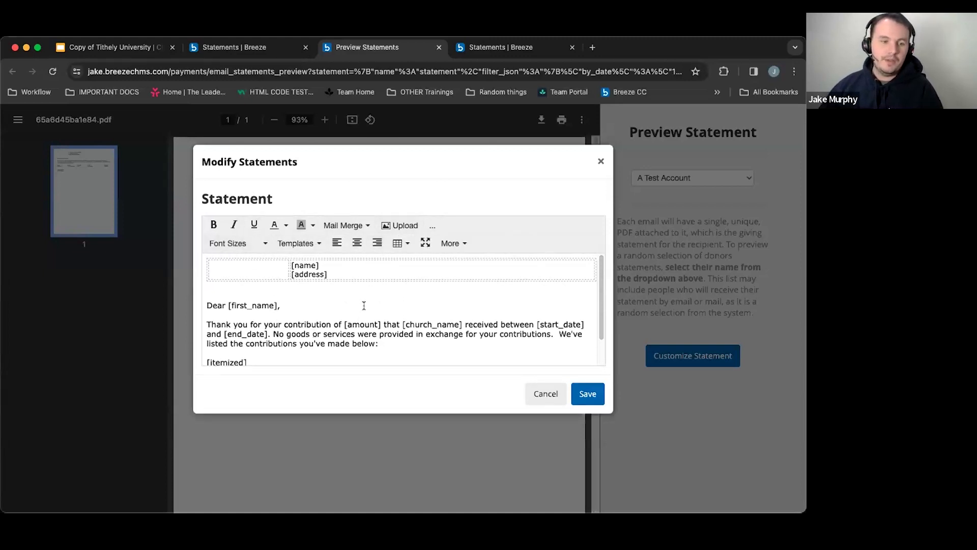
{"action": "scroll", "coordinate": [329, 292], "scroll_direction": "down", "scroll_amount": 1}
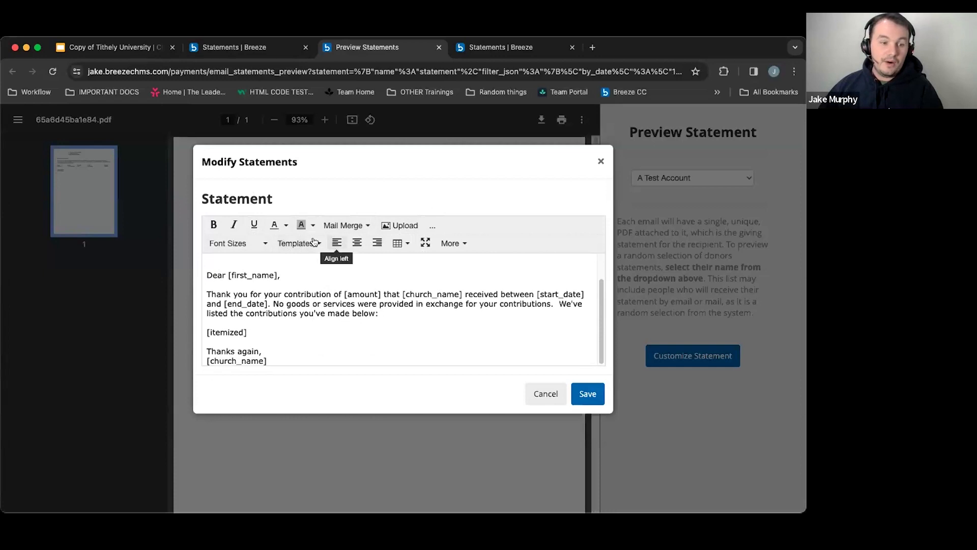
{"action": "scroll", "coordinate": [360, 300], "scroll_direction": "up", "scroll_amount": 1}
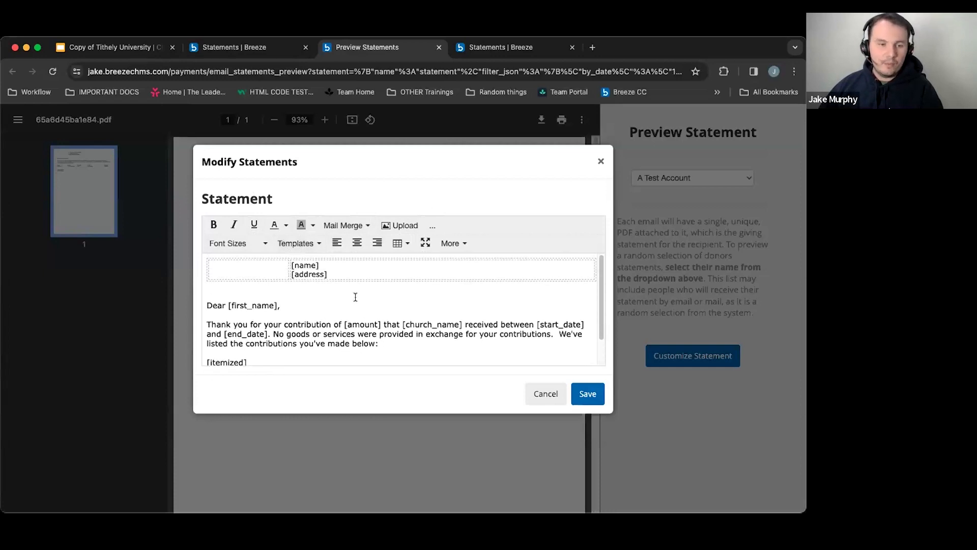
- Review the available statement templates and load the Double Window Envelopes template
{"action": "left_click", "coordinate": [312, 244]}
{"action": "scroll", "coordinate": [351, 280], "scroll_direction": "down", "scroll_amount": 2}
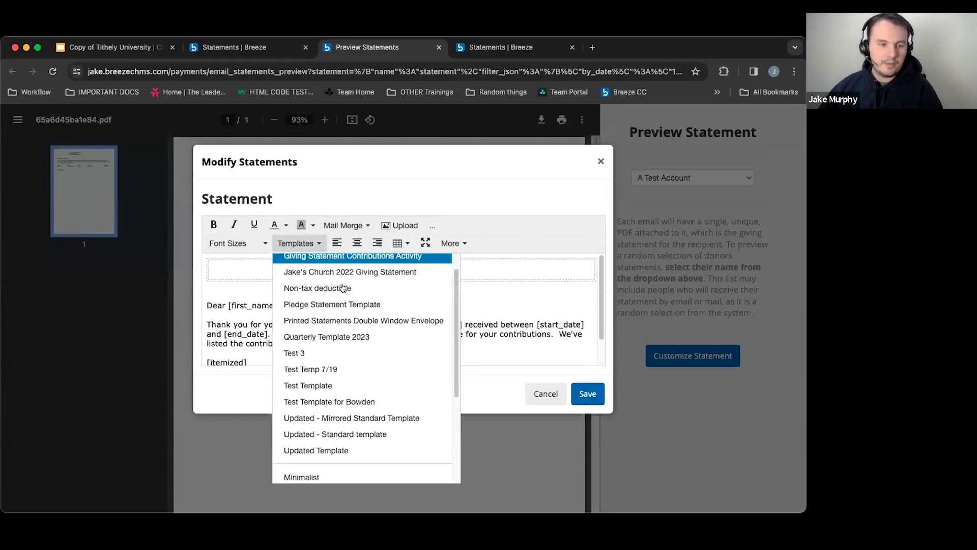
{"action": "scroll", "coordinate": [359, 275], "scroll_direction": "down", "scroll_amount": 5}
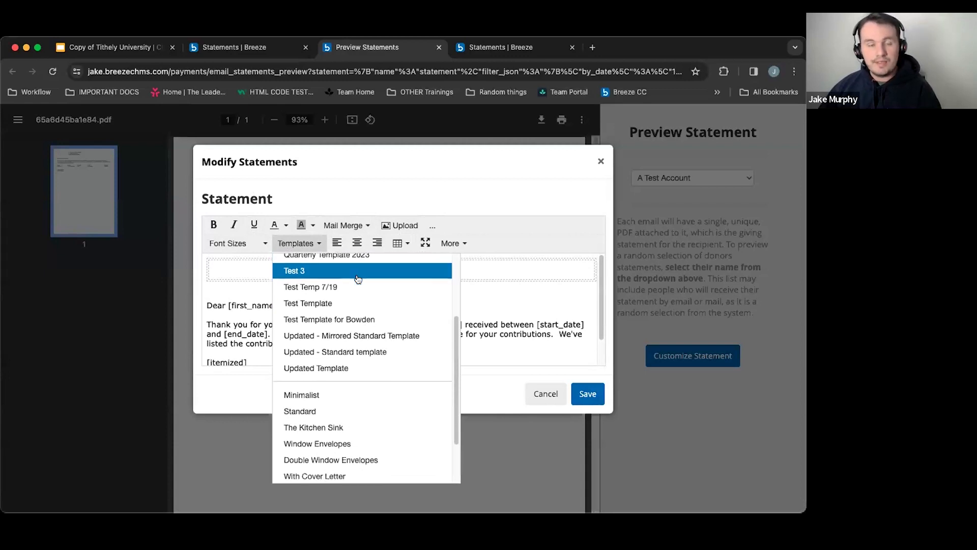
{"action": "scroll", "coordinate": [359, 278], "scroll_direction": "down", "scroll_amount": 2}
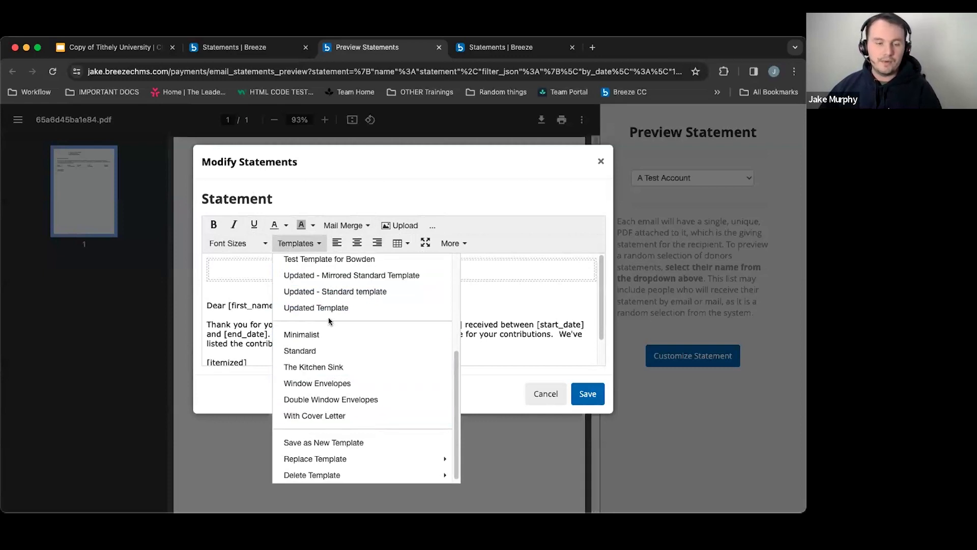
{"action": "scroll", "coordinate": [331, 347], "scroll_direction": "down", "scroll_amount": 1}
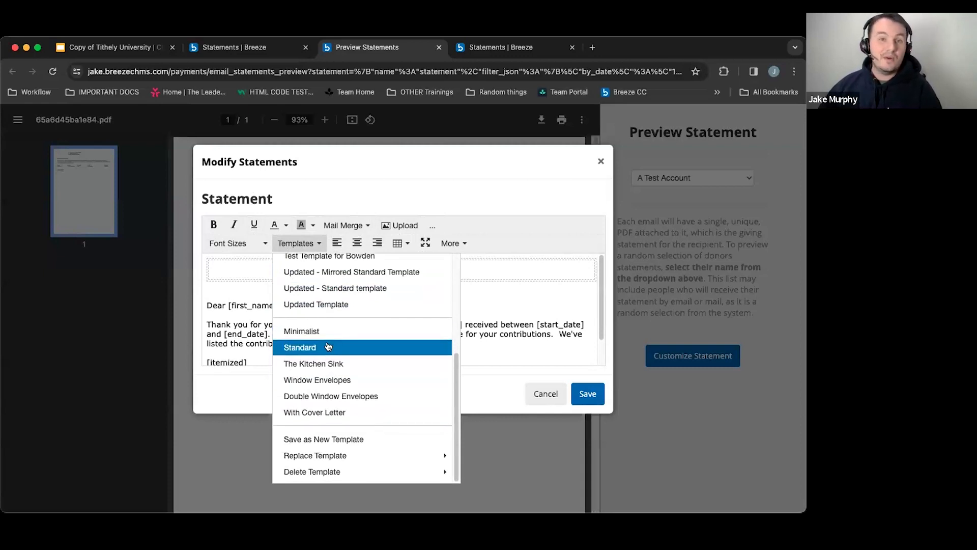
{"action": "left_click", "coordinate": [490, 311]}
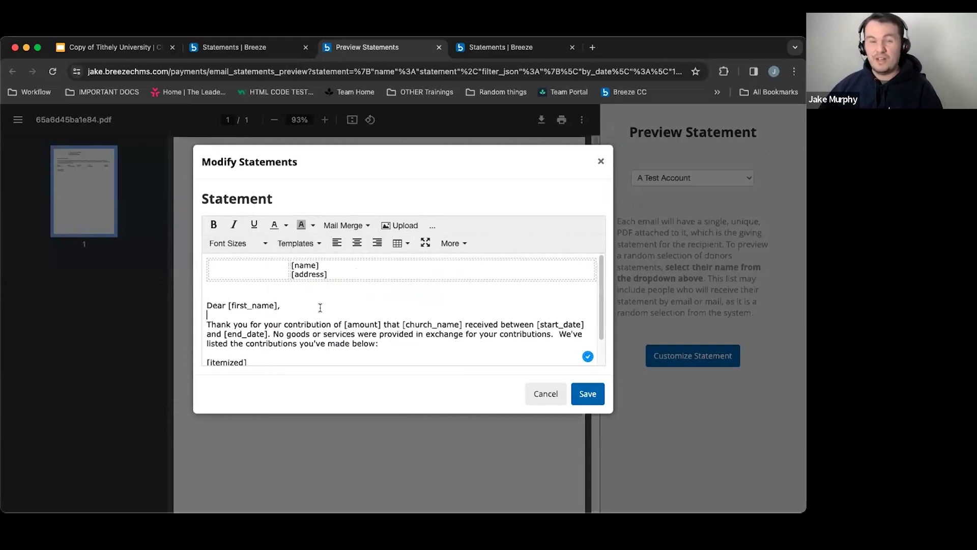
{"action": "left_click", "coordinate": [299, 243]}
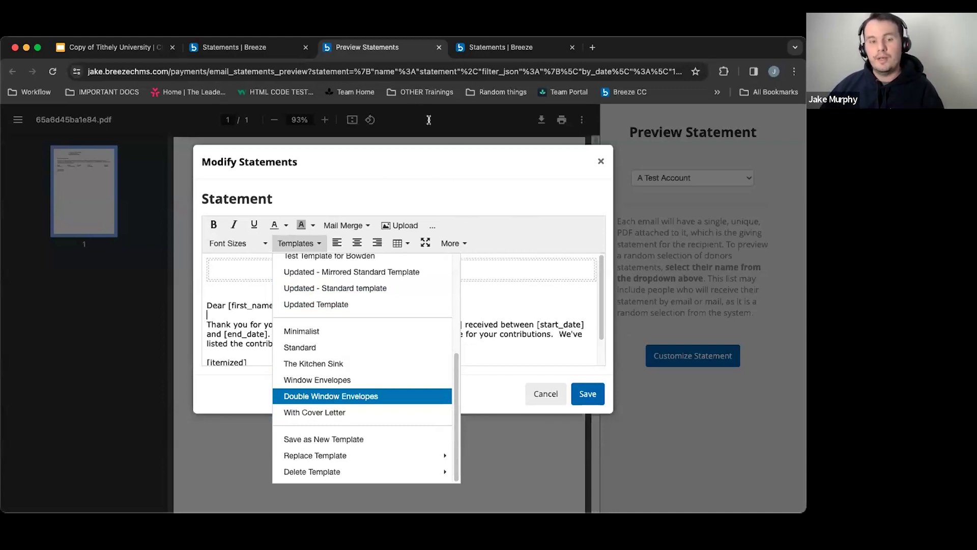
{"action": "left_click", "coordinate": [495, 173]}
- Examine the template's address tables and body text, along with the editor's table, list, line and page break options
{"action": "scroll", "coordinate": [389, 289], "scroll_direction": "down", "scroll_amount": 1}
{"action": "scroll", "coordinate": [389, 285], "scroll_direction": "up", "scroll_amount": 1}
{"action": "scroll", "coordinate": [381, 274], "scroll_direction": "down", "scroll_amount": 3}
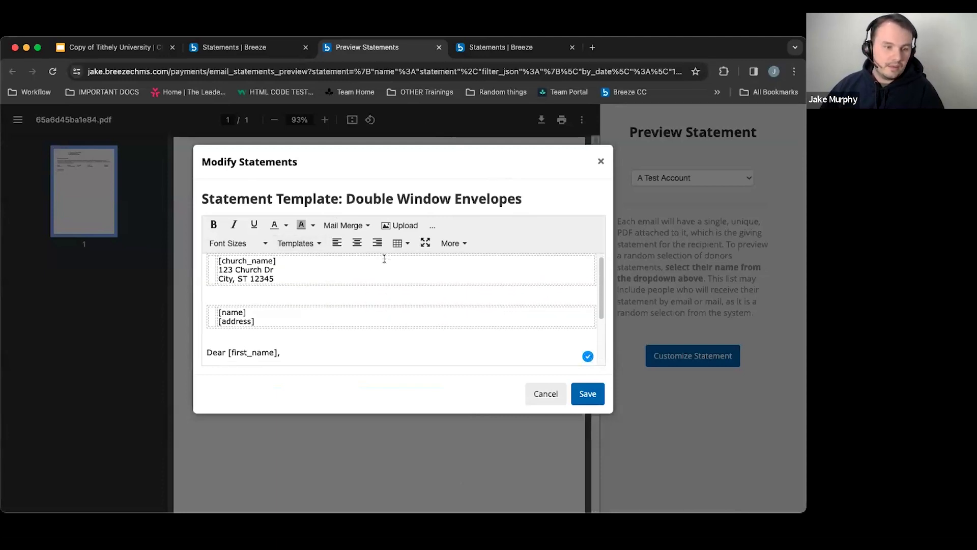
{"action": "scroll", "coordinate": [376, 286], "scroll_direction": "down", "scroll_amount": 1}
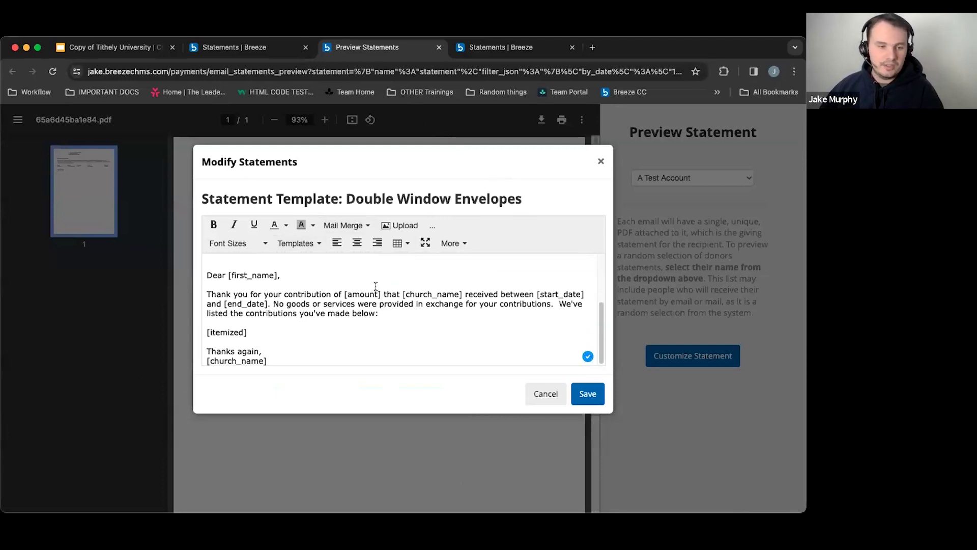
{"action": "scroll", "coordinate": [356, 288], "scroll_direction": "up", "scroll_amount": 5}
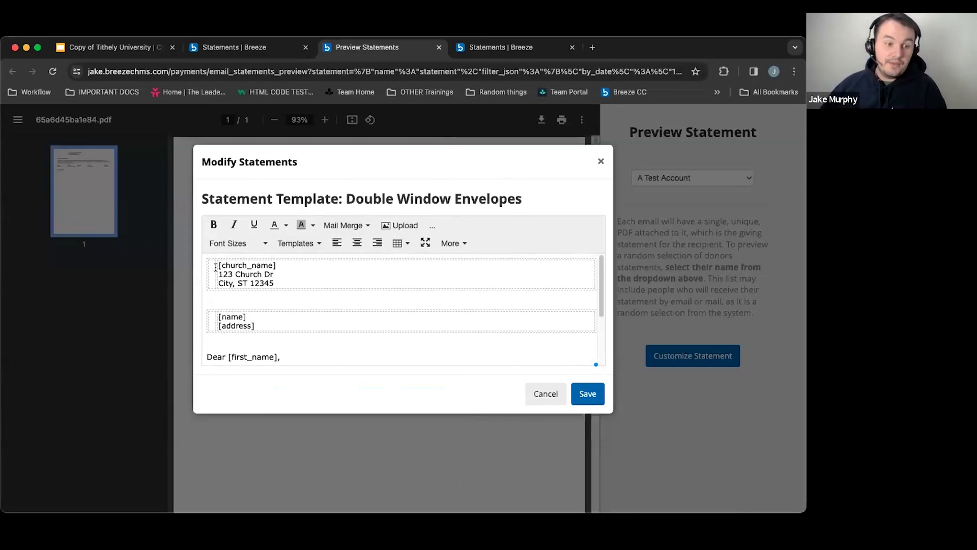
{"action": "left_click", "coordinate": [266, 316]}
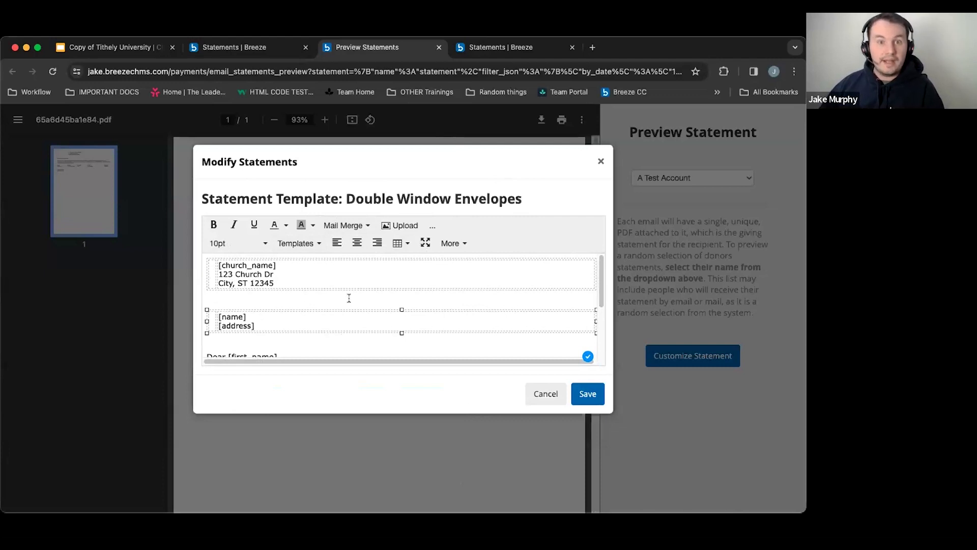
{"action": "left_click", "coordinate": [211, 272]}
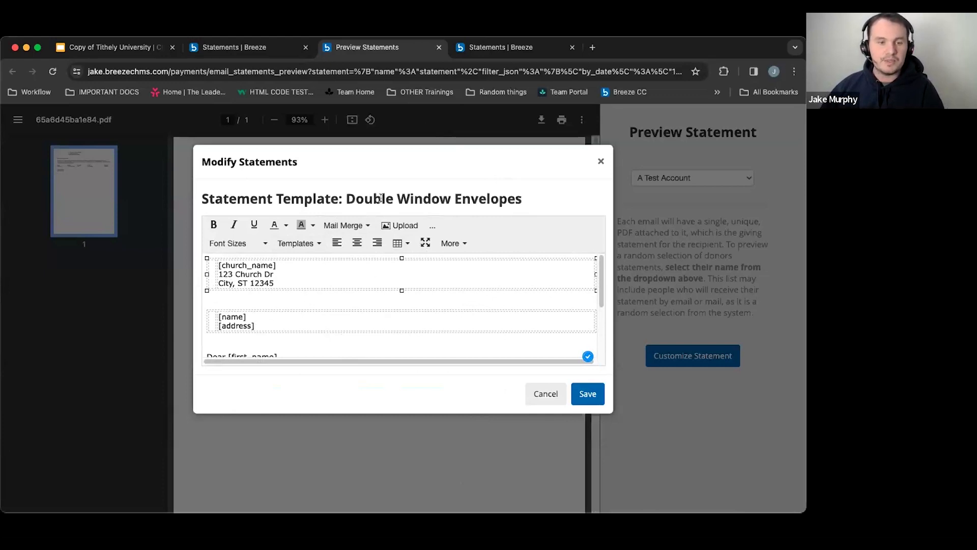
{"action": "left_click", "coordinate": [463, 243]}
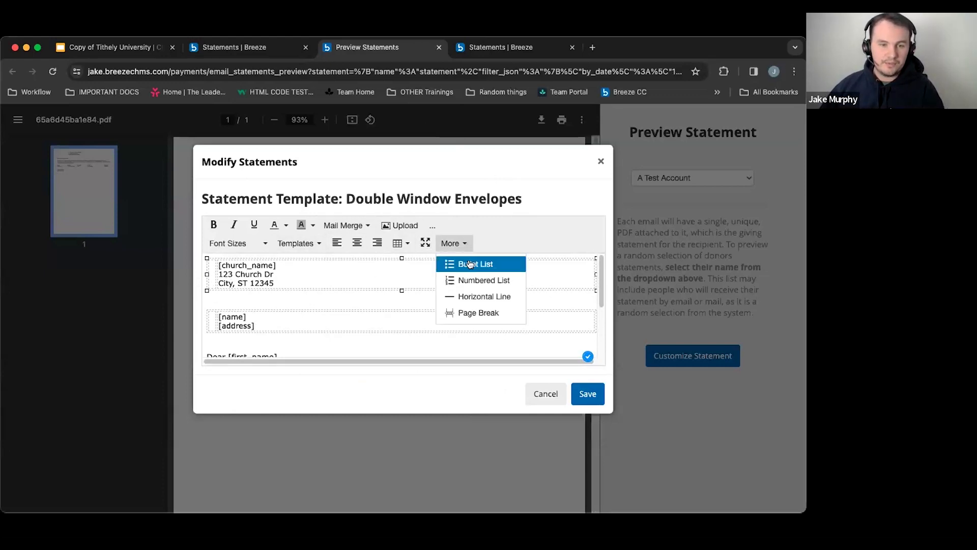
{"action": "left_click", "coordinate": [455, 239]}
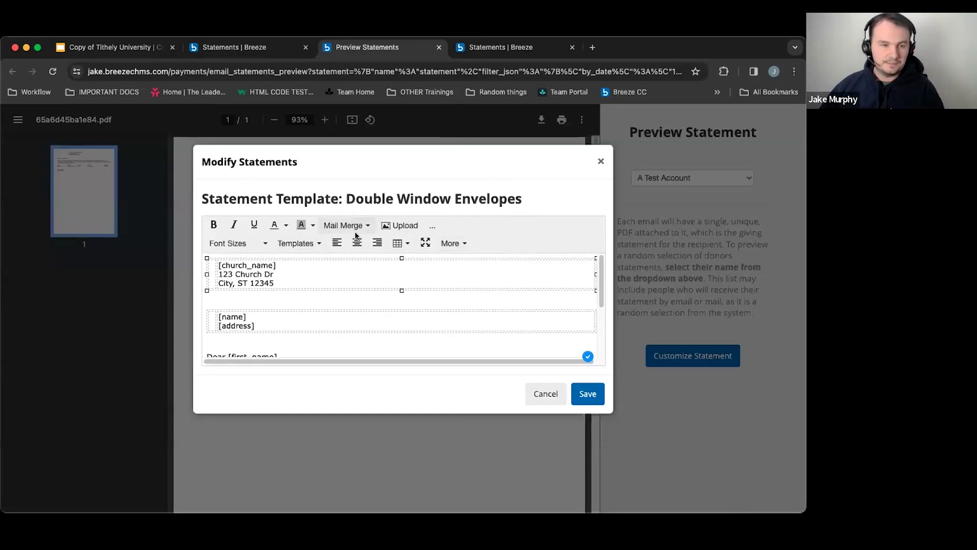
{"action": "left_click", "coordinate": [398, 245]}
{"action": "left_click", "coordinate": [452, 243]}
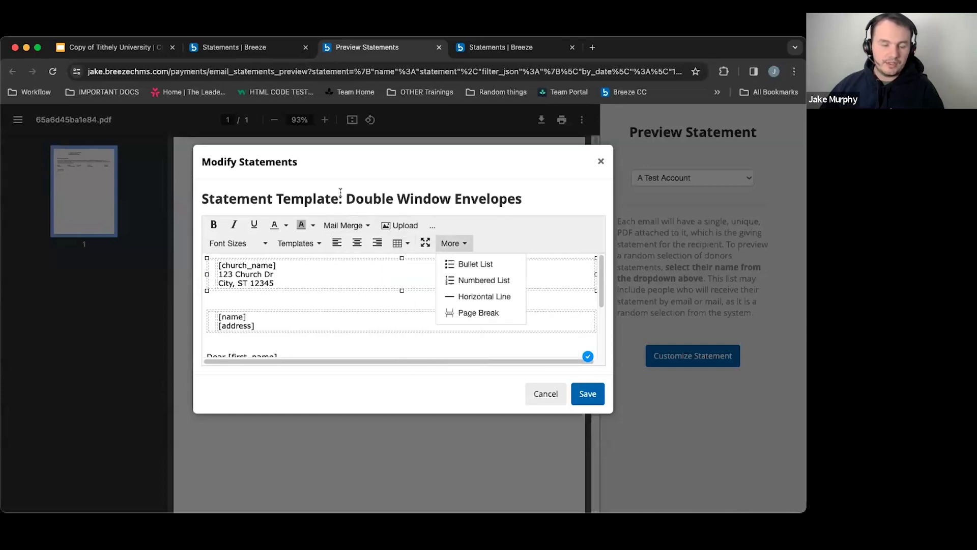
{"action": "left_click", "coordinate": [308, 244]}
{"action": "left_click", "coordinate": [223, 294]}
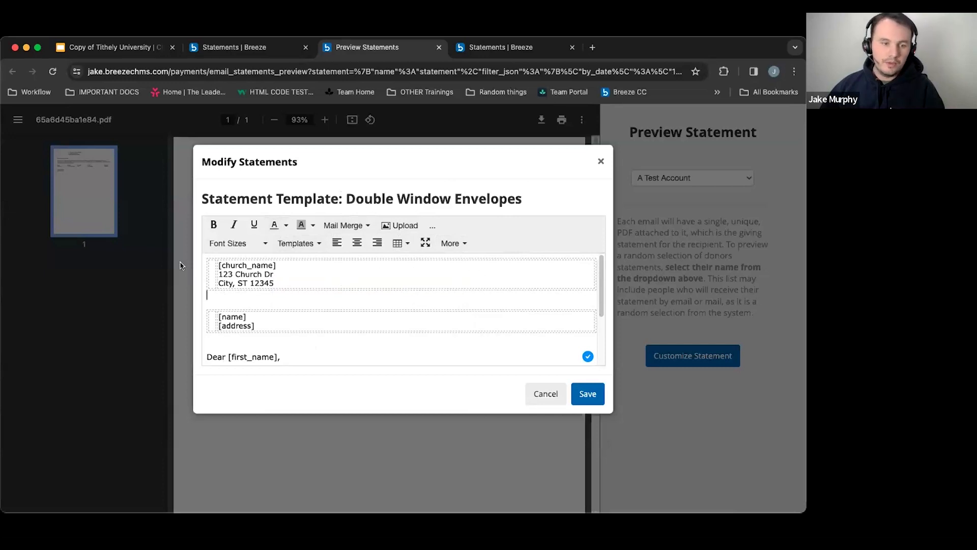
- Add "sample text" after "We've listed the contributions you've made below" in the statement body, before the colon
{"action": "scroll", "coordinate": [232, 271], "scroll_direction": "down", "scroll_amount": 2}
{"action": "scroll", "coordinate": [240, 273], "scroll_direction": "down", "scroll_amount": 1}
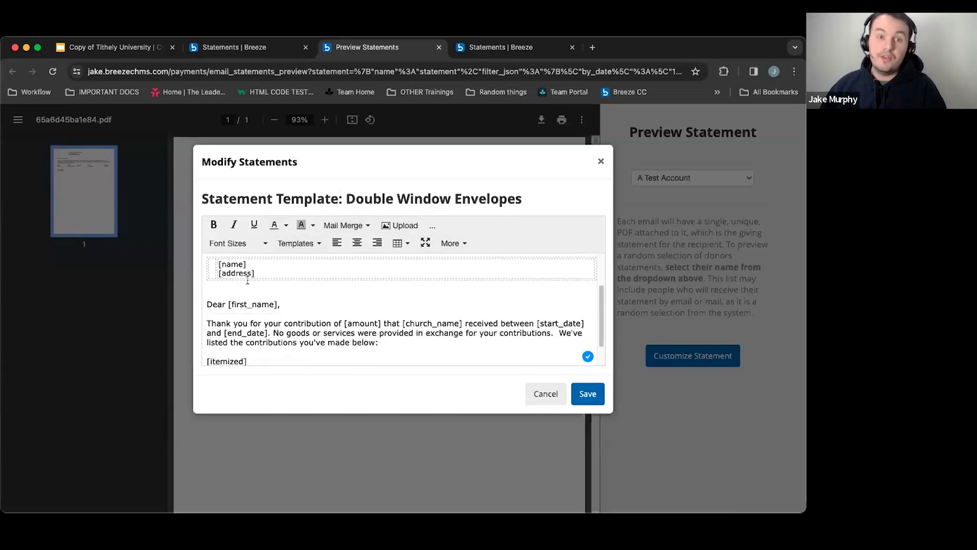
{"action": "scroll", "coordinate": [247, 281], "scroll_direction": "down", "scroll_amount": 1}
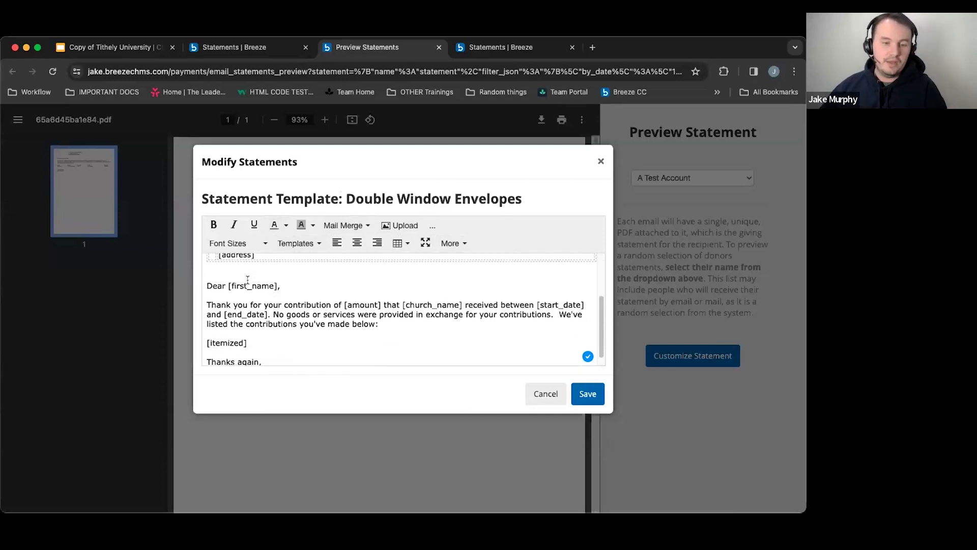
{"action": "left_click", "coordinate": [251, 305]}
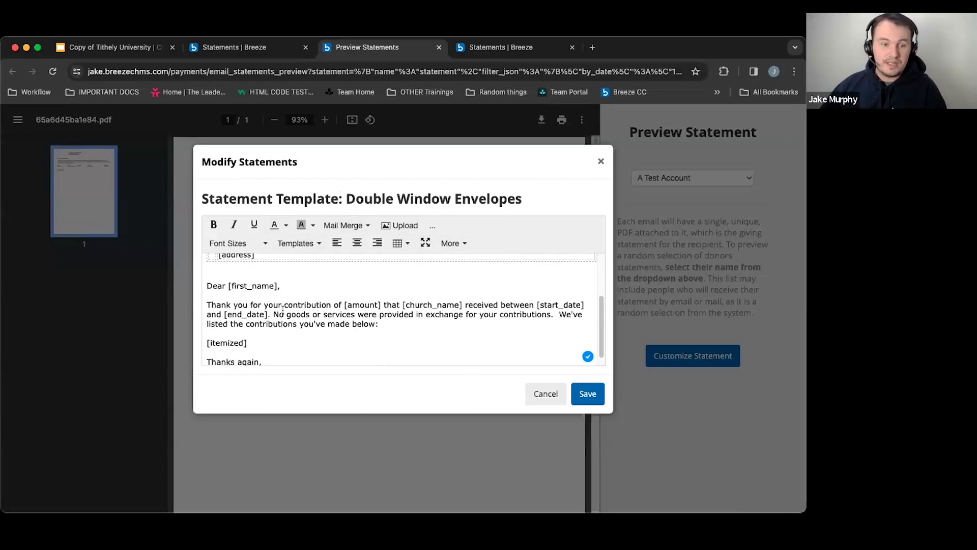
{"action": "left_click", "coordinate": [344, 304]}
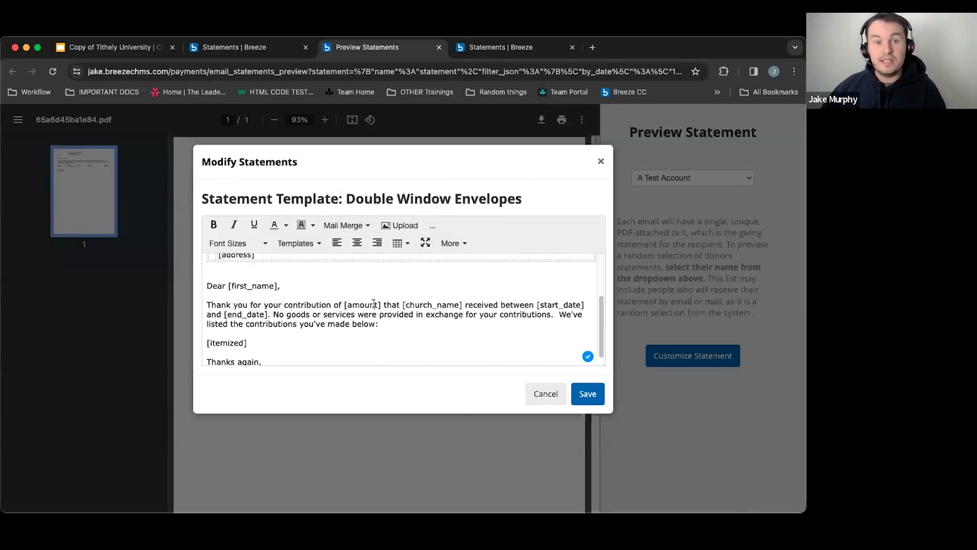
{"action": "left_click", "coordinate": [375, 304]}
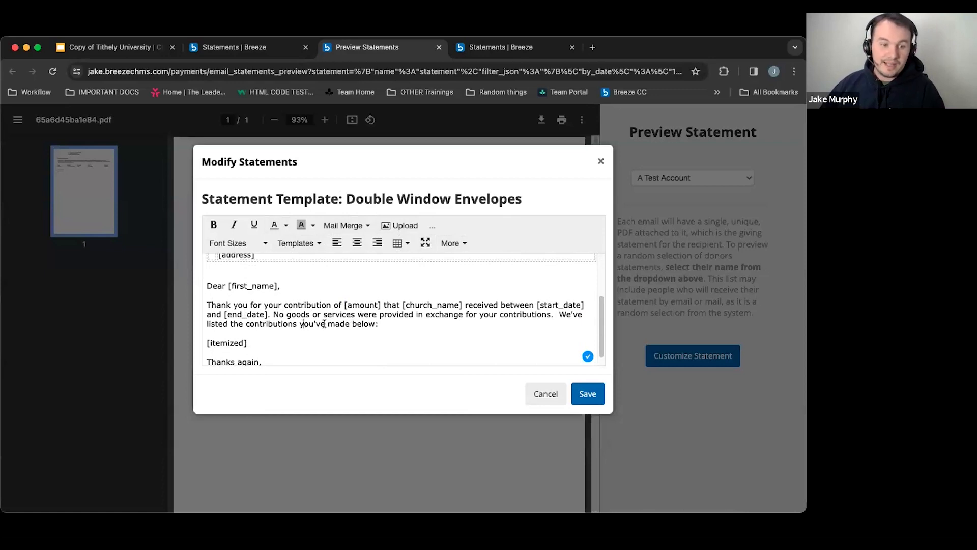
{"action": "left_click", "coordinate": [376, 324]}
{"action": "type", "text": "sample text"}
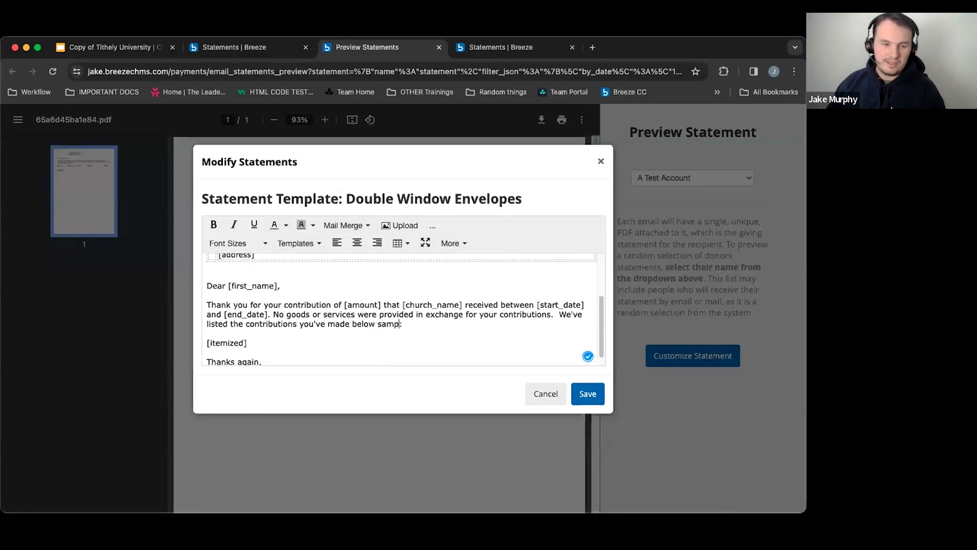
{"action": "left_click_drag", "start_coordinate": [369, 325], "coordinate": [407, 325]}
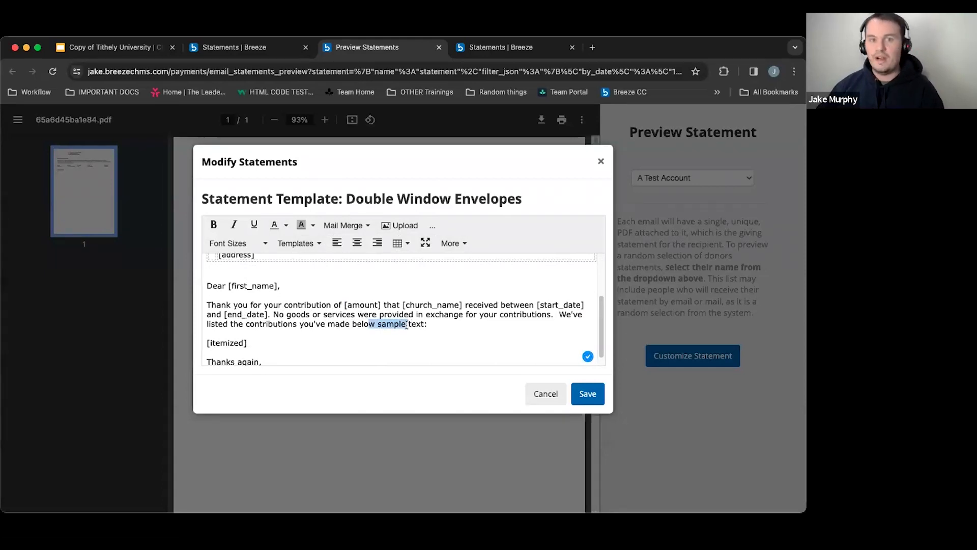
{"action": "left_click", "coordinate": [422, 324]}
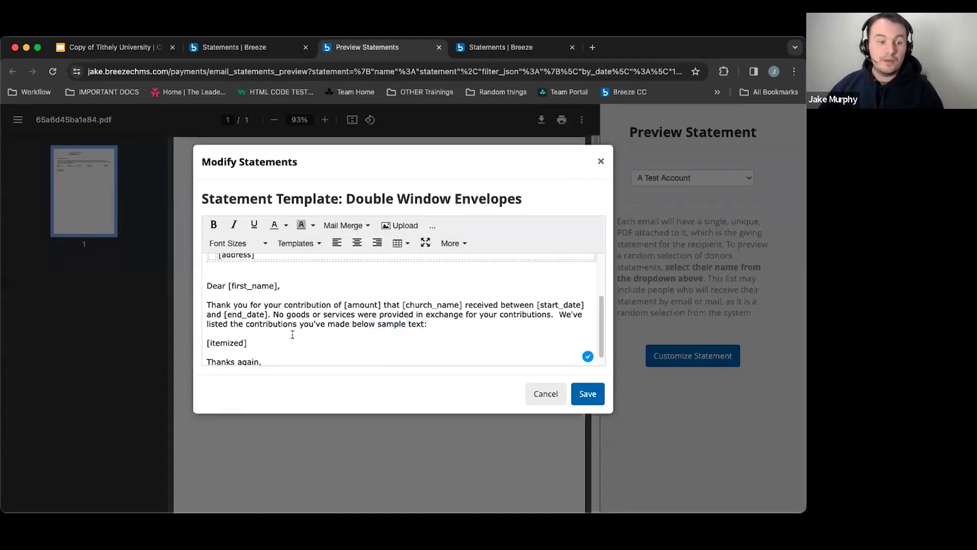
- Insert the Pledges Summary merge field on its own line between the itemized list field and "Thanks again"
{"action": "key", "text": "Return"}
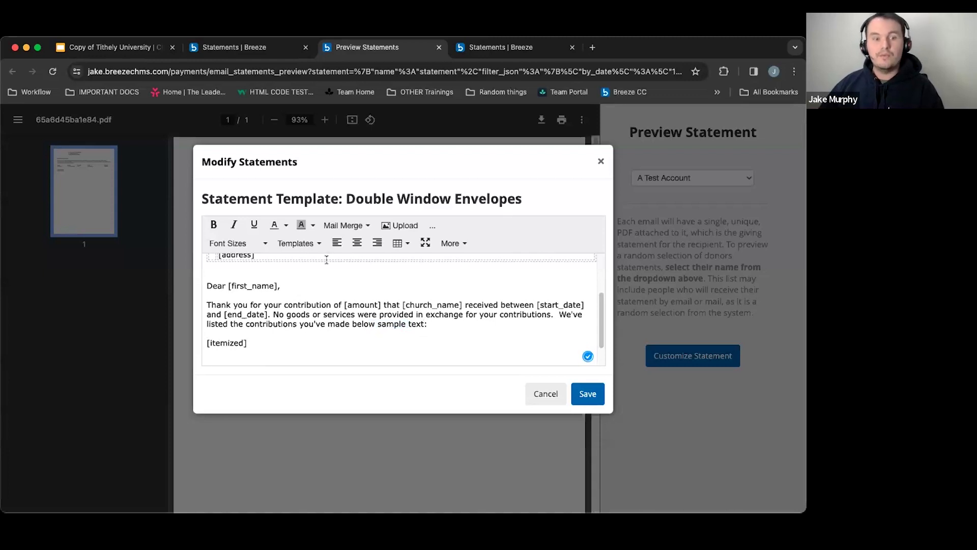
{"action": "left_click", "coordinate": [351, 227]}
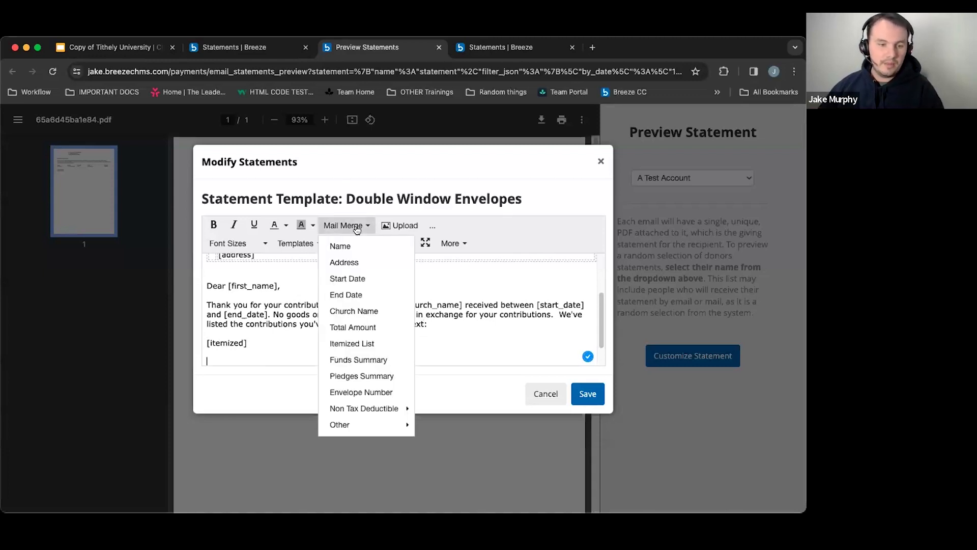
{"action": "left_click", "coordinate": [387, 377]}
{"action": "scroll", "coordinate": [351, 349], "scroll_direction": "down", "scroll_amount": 1}
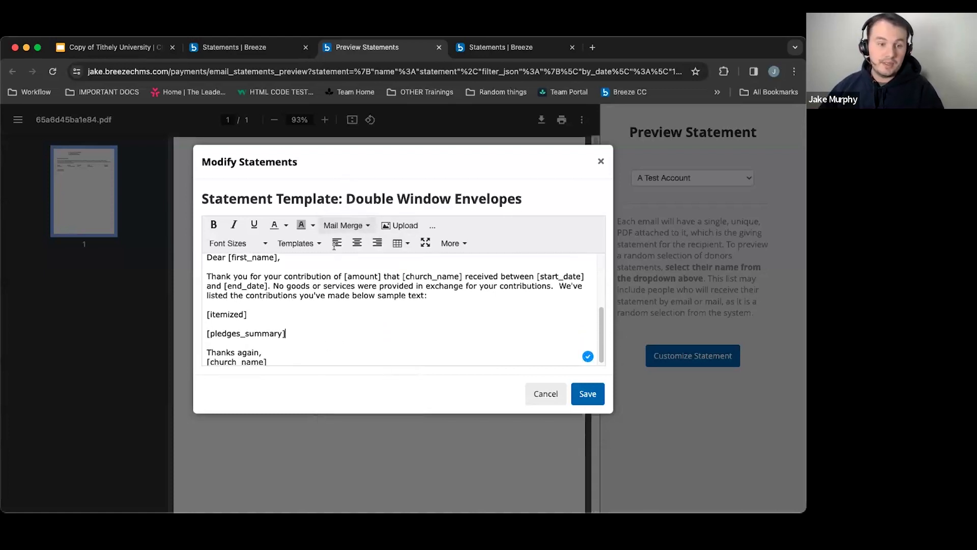
{"action": "left_click", "coordinate": [249, 334]}
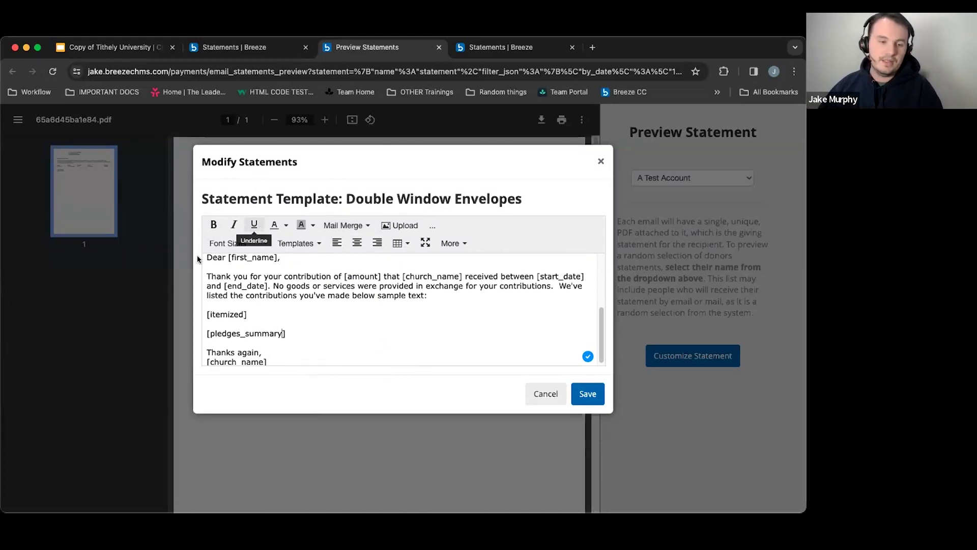
- Review the template saving options, save the modified statement, and check the added sample text in the statement preview
{"action": "left_click", "coordinate": [296, 243]}
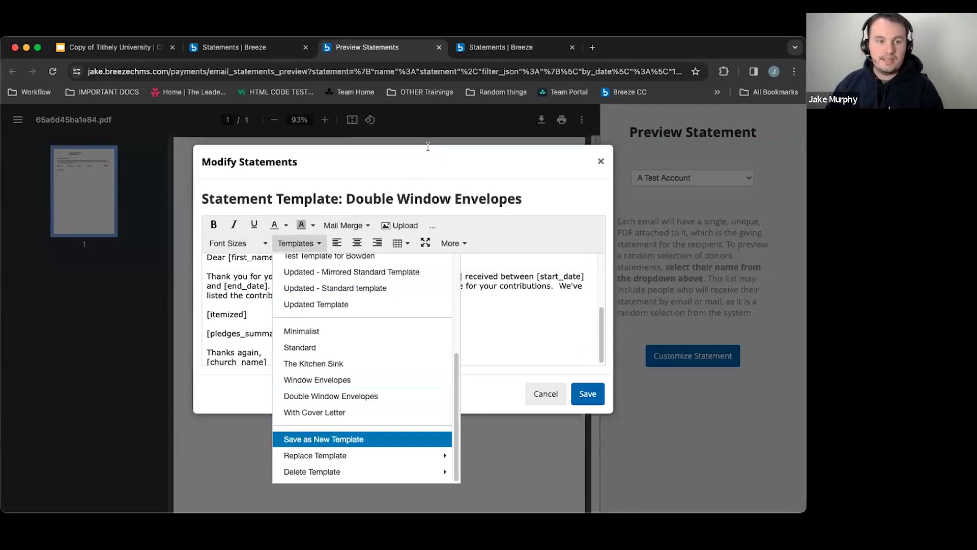
{"action": "left_click", "coordinate": [476, 171]}
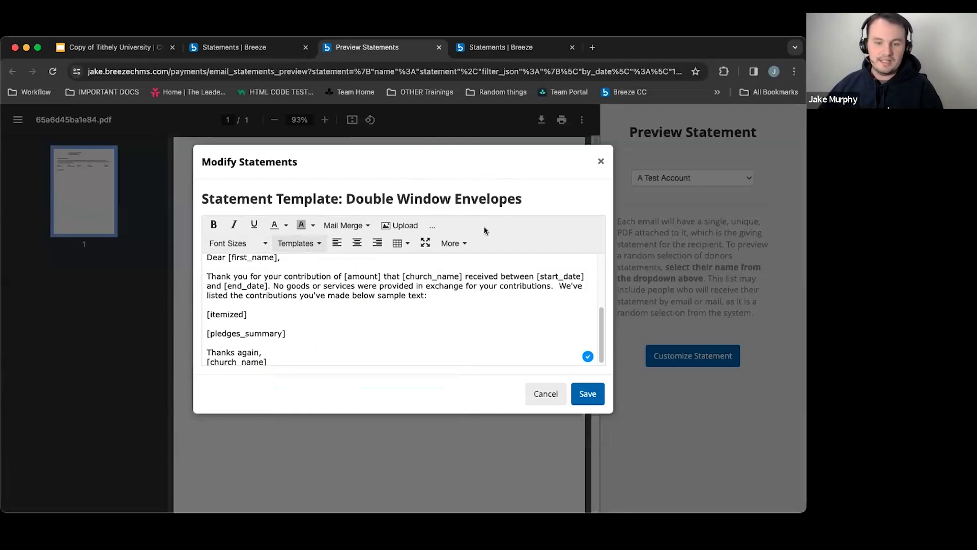
{"action": "left_click", "coordinate": [588, 393]}
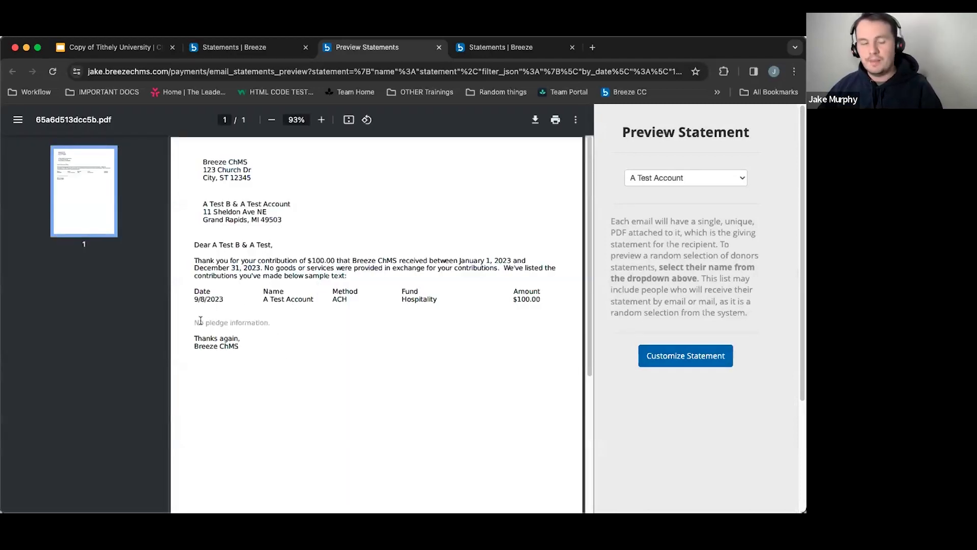
{"action": "left_click_drag", "start_coordinate": [306, 272], "coordinate": [339, 275]}
{"action": "left_click", "coordinate": [344, 278]}
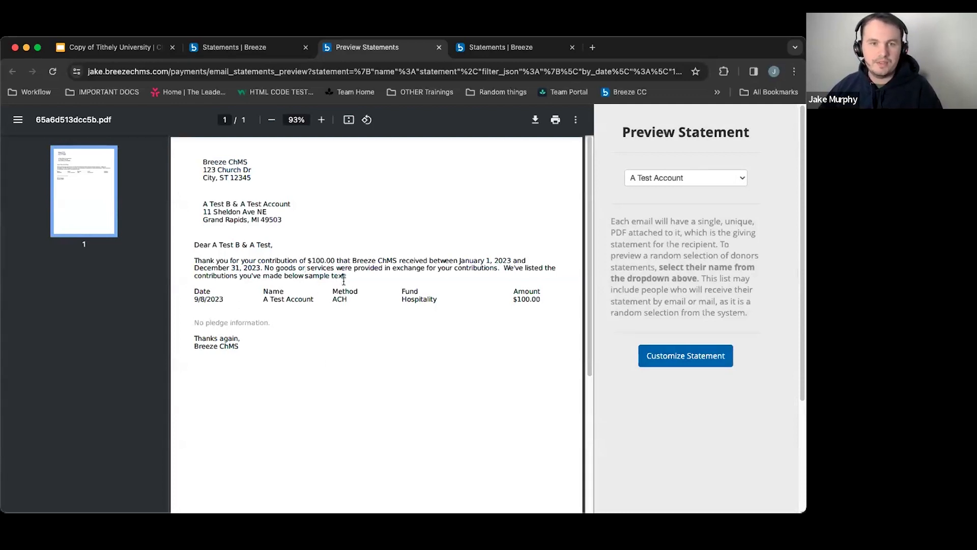
- Return to the giving statement email, review its scheduled sending options, and close the message without sending it
{"action": "left_click", "coordinate": [250, 55]}
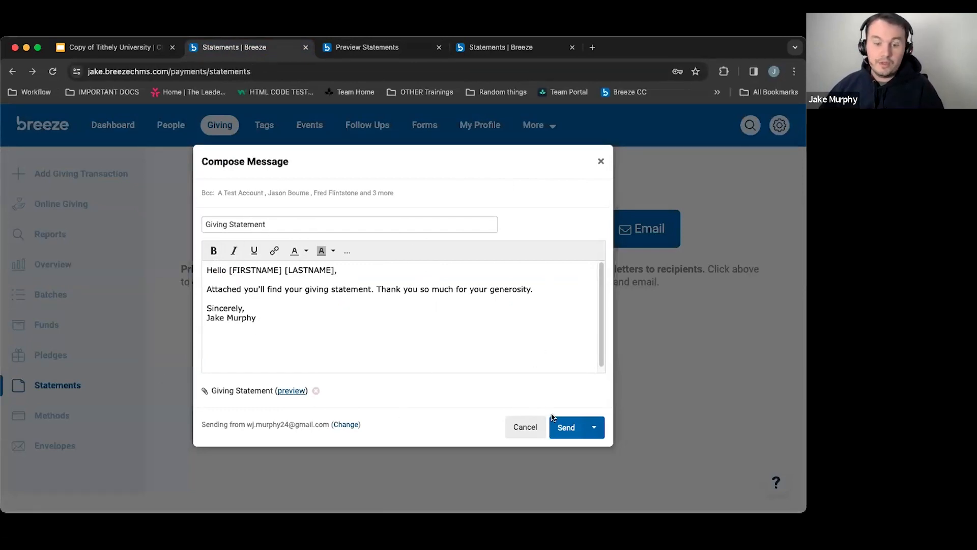
{"action": "left_click", "coordinate": [595, 428]}
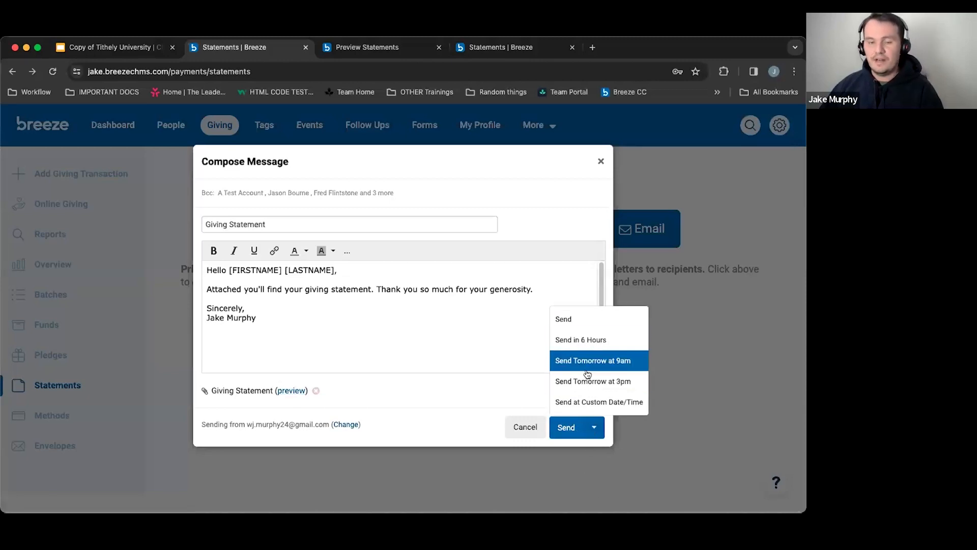
{"action": "left_click", "coordinate": [601, 161]}
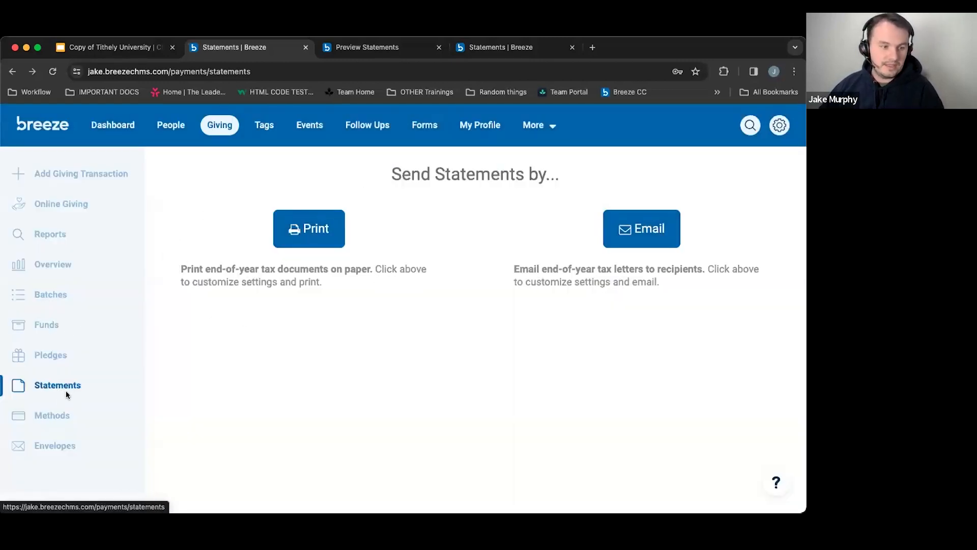
- Start printing statements with a start date of 01/01/2023 and an end date of 12/31/2023
{"action": "left_click", "coordinate": [335, 232]}
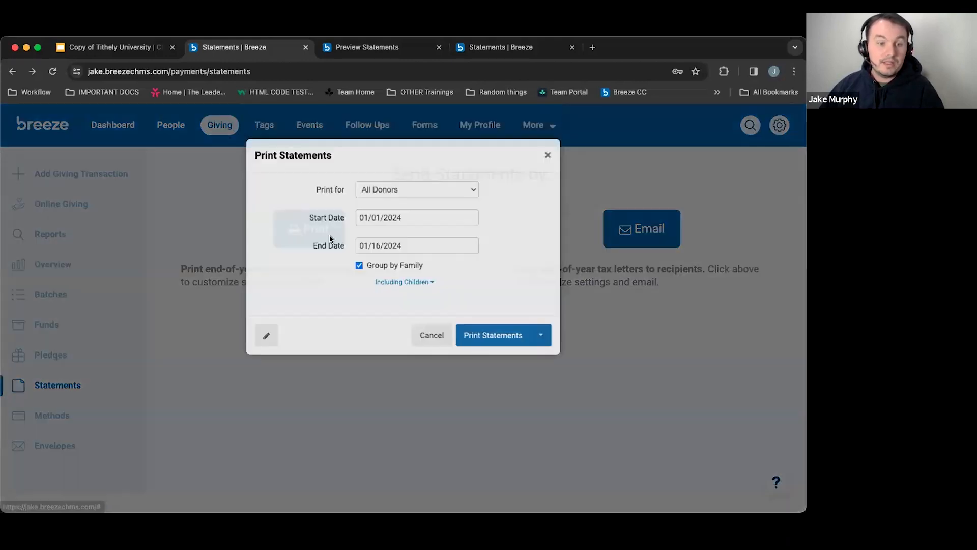
{"action": "left_click", "coordinate": [401, 230]}
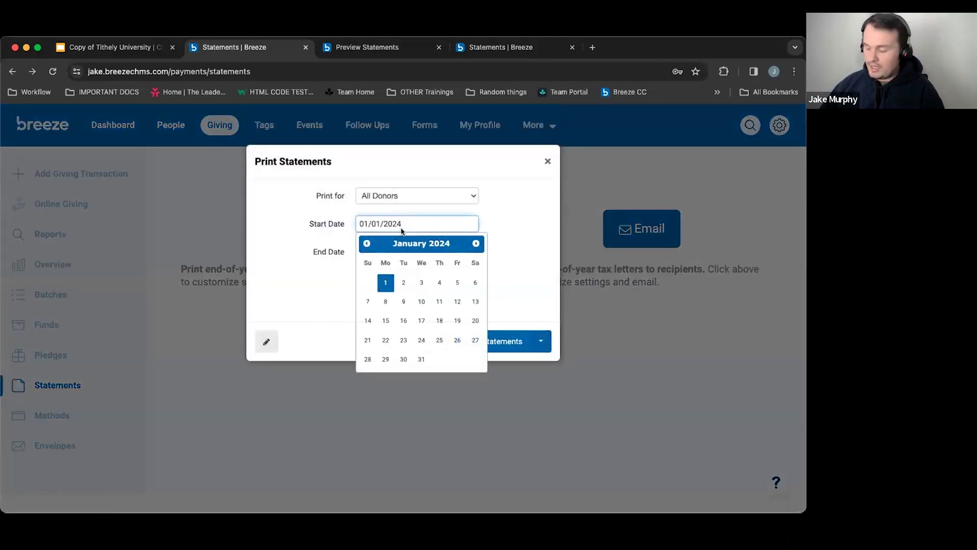
{"action": "key", "text": "BackSpace"}
{"action": "type", "text": "3"}
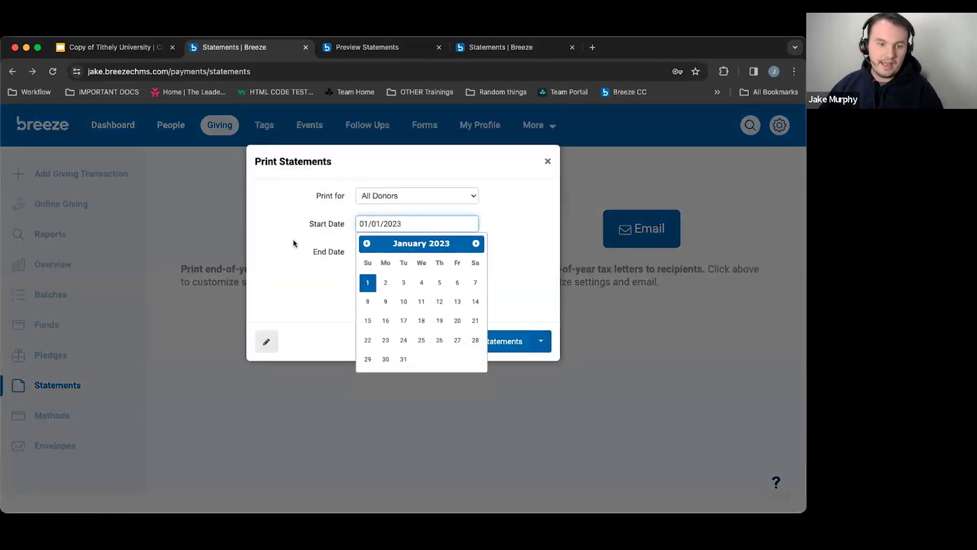
{"action": "left_click", "coordinate": [406, 252]}
{"action": "left_click", "coordinate": [367, 271]}
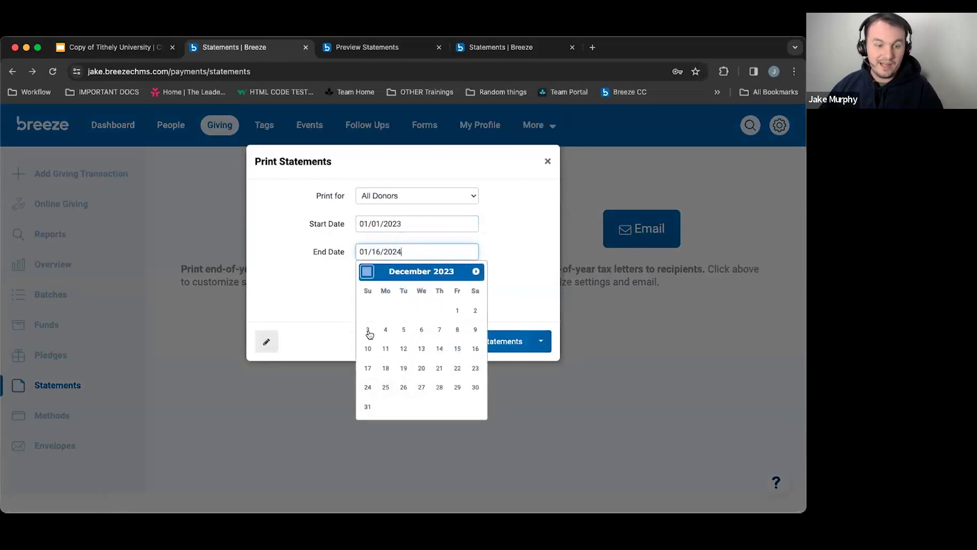
{"action": "left_click", "coordinate": [367, 406]}
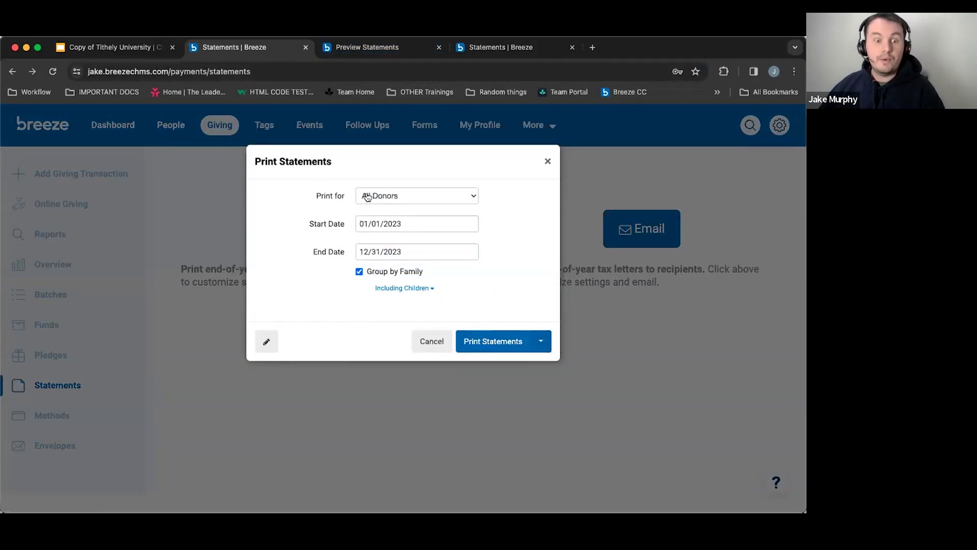
- Limit the print run to Donors without Email Addresses and print their mailing labels
{"action": "left_click", "coordinate": [394, 197]}
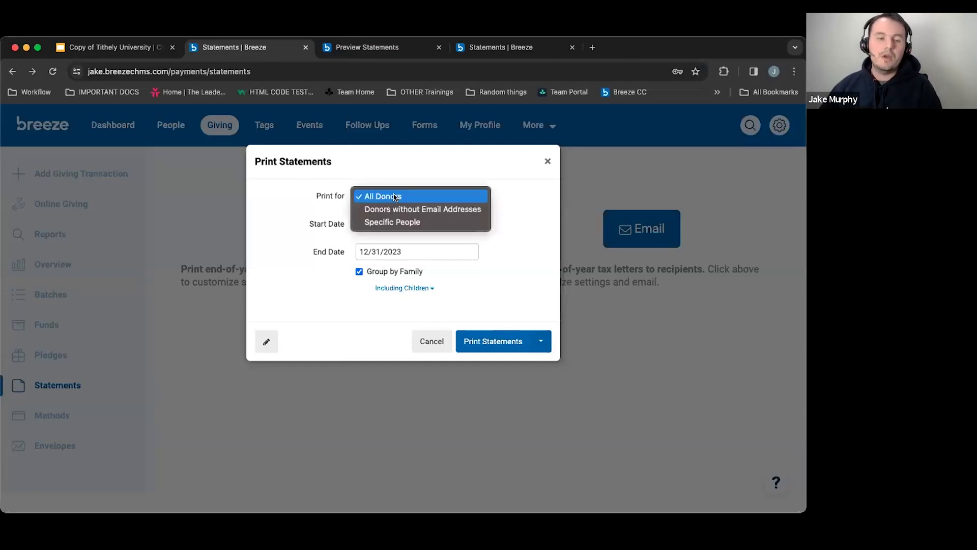
{"action": "left_click", "coordinate": [377, 209]}
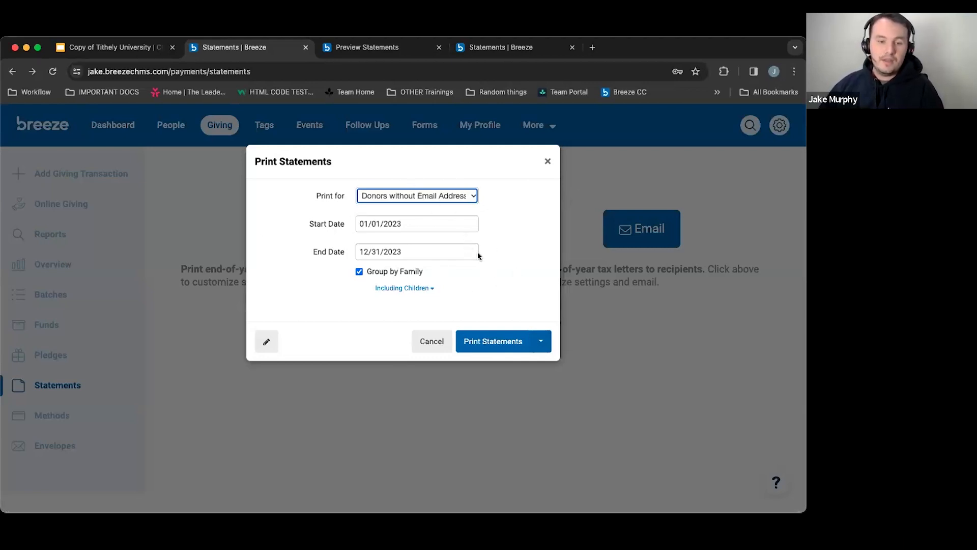
{"action": "left_click", "coordinate": [541, 341]}
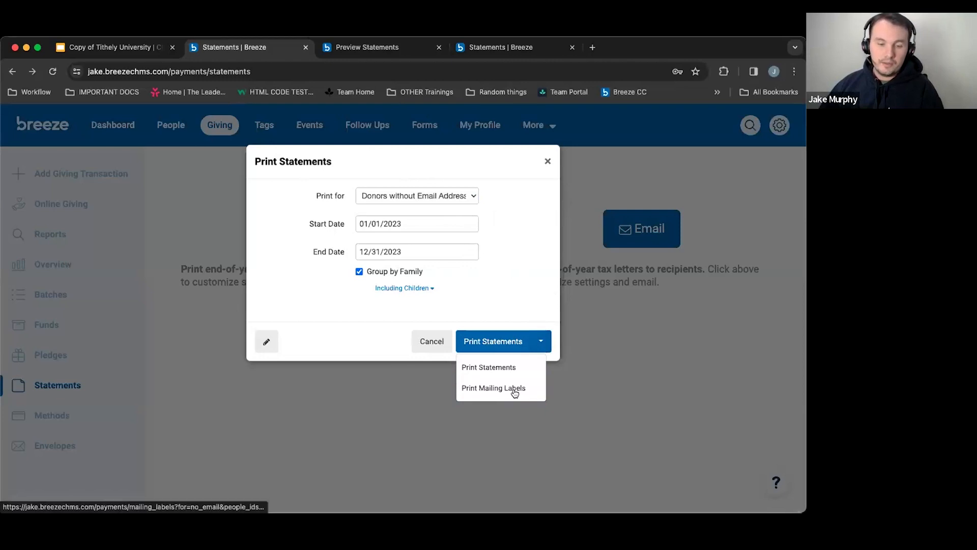
{"action": "left_click", "coordinate": [494, 390]}
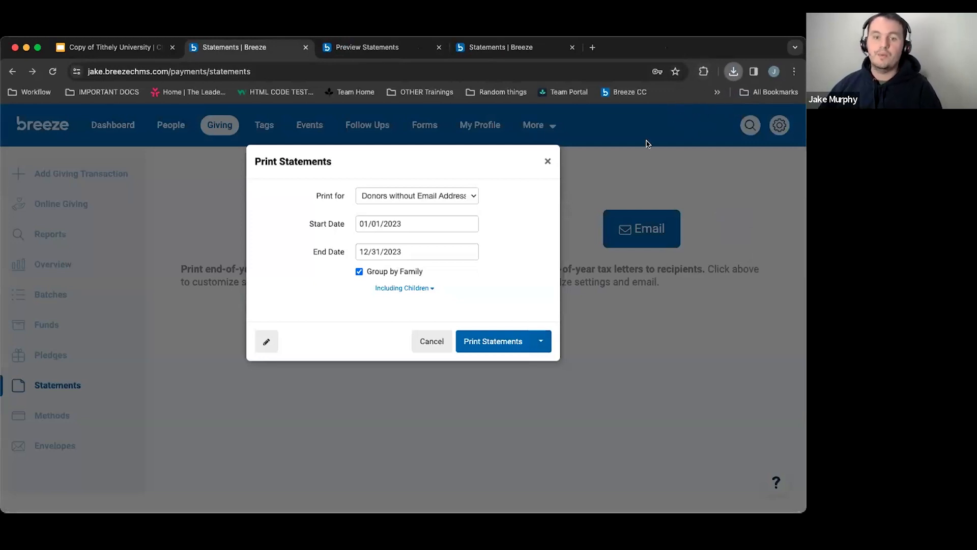
- Restart the print setup, generate the 2023 statements for All Donors, and look through the pages in the print preview
{"action": "left_click", "coordinate": [609, 172]}
{"action": "left_click", "coordinate": [330, 222]}
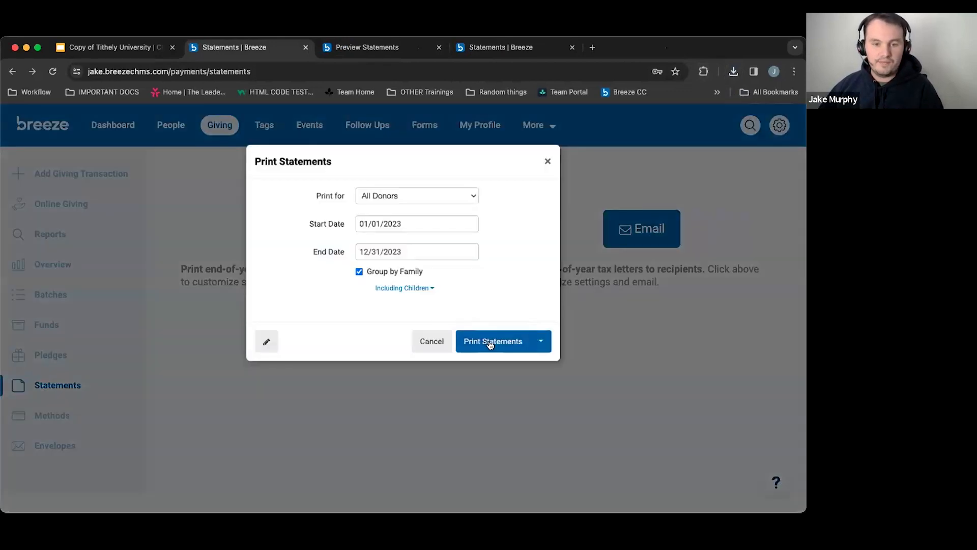
{"action": "left_click", "coordinate": [489, 341]}
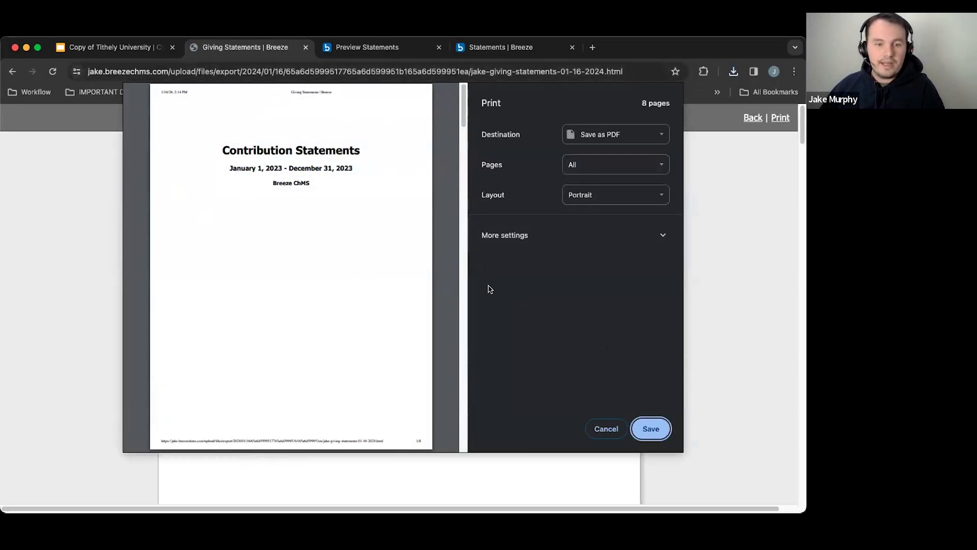
{"action": "scroll", "coordinate": [400, 211], "scroll_direction": "down", "scroll_amount": 10}
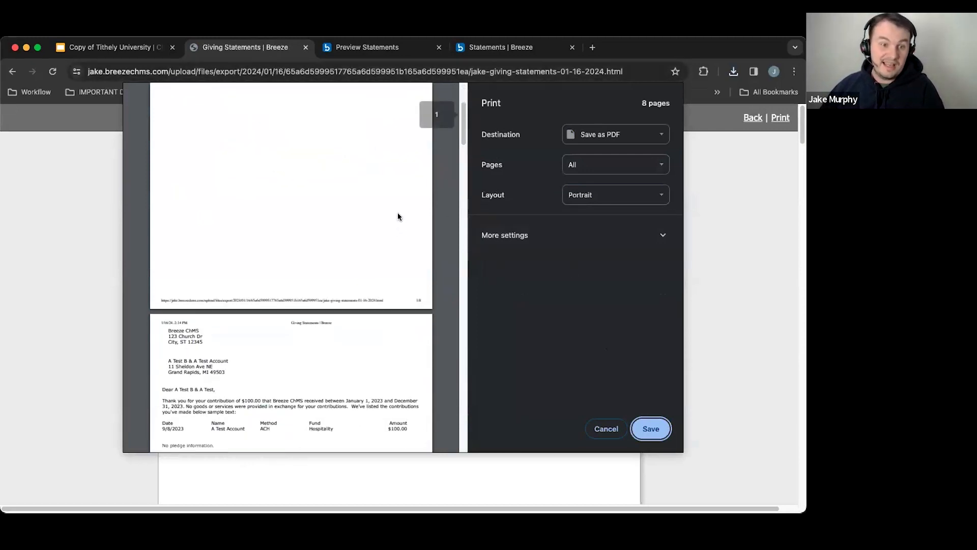
{"action": "scroll", "coordinate": [384, 185], "scroll_direction": "up", "scroll_amount": 12}
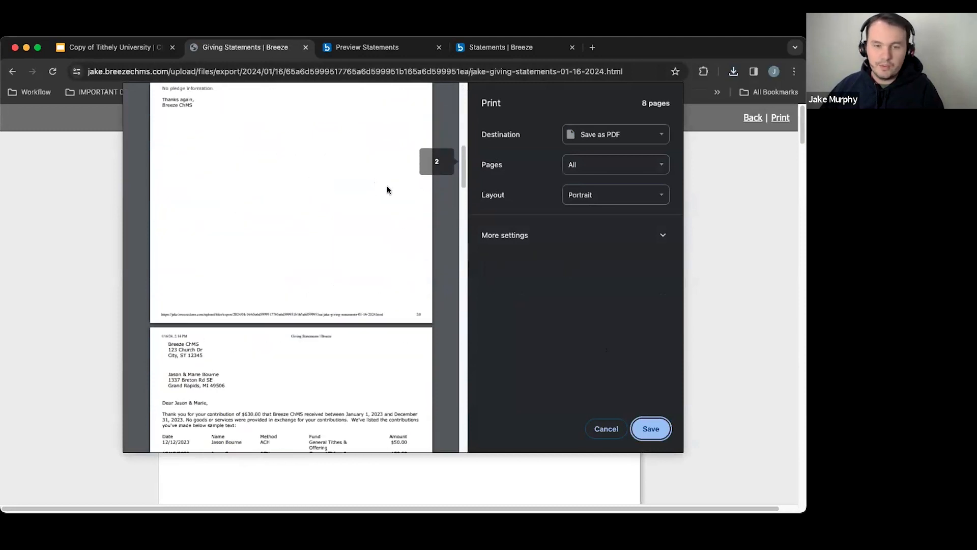
- Turn off headers and footers for the printed statements, then cancel the print and return to the Statements page
{"action": "left_click", "coordinate": [517, 237]}
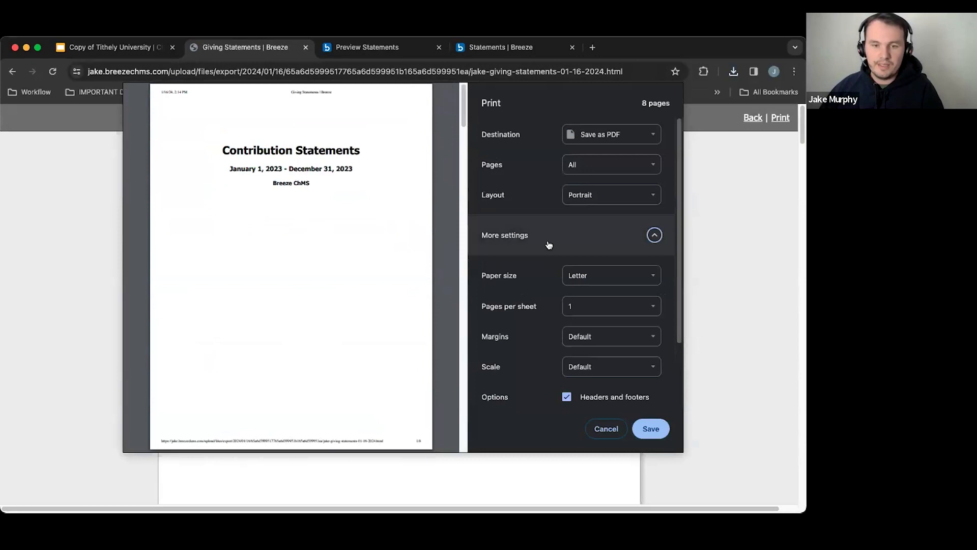
{"action": "scroll", "coordinate": [551, 250], "scroll_direction": "down", "scroll_amount": 3}
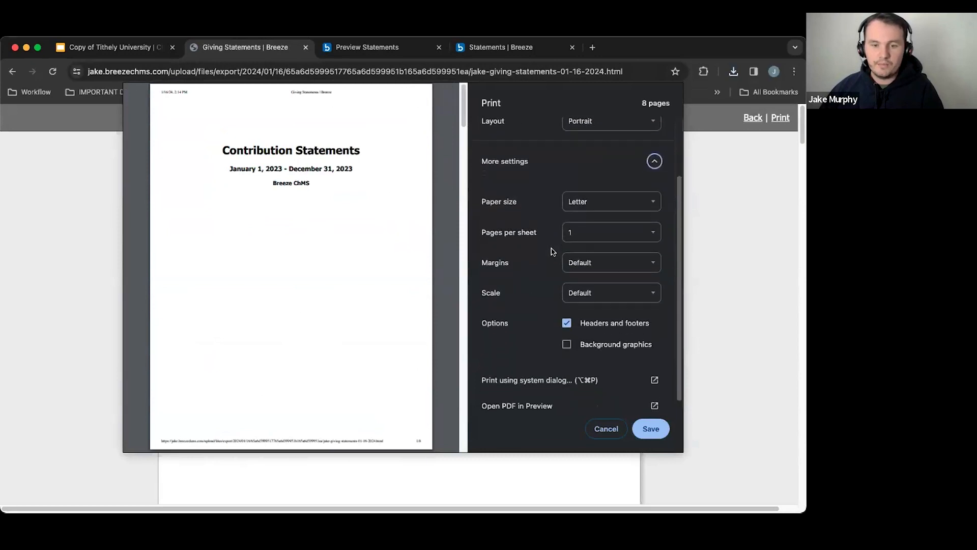
{"action": "left_click", "coordinate": [566, 314]}
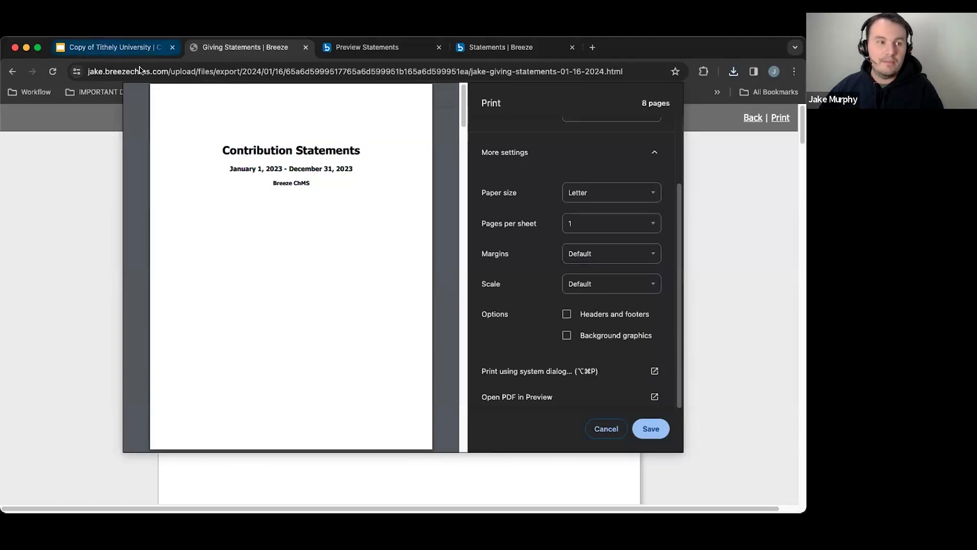
{"action": "left_click", "coordinate": [603, 429]}
{"action": "left_click", "coordinate": [13, 72]}
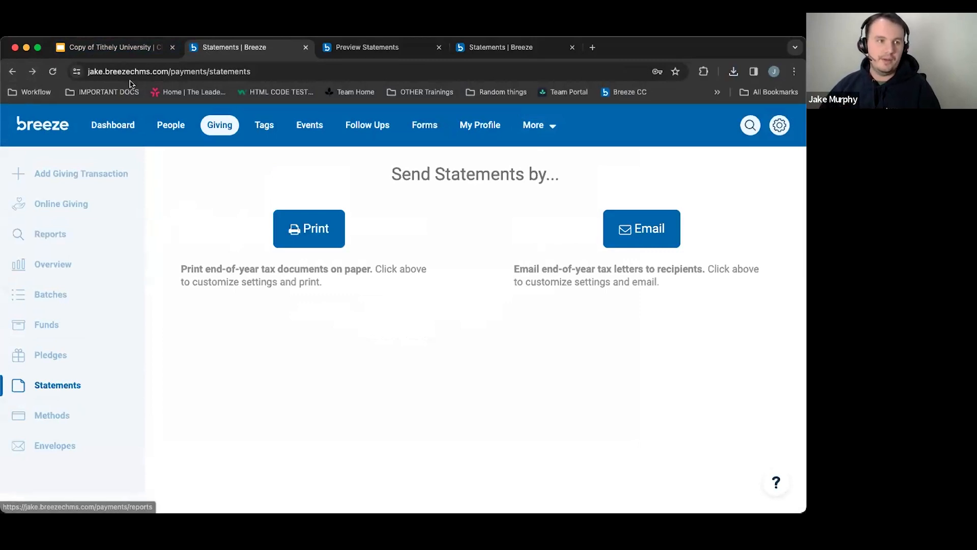
{"action": "left_click", "coordinate": [119, 50]}
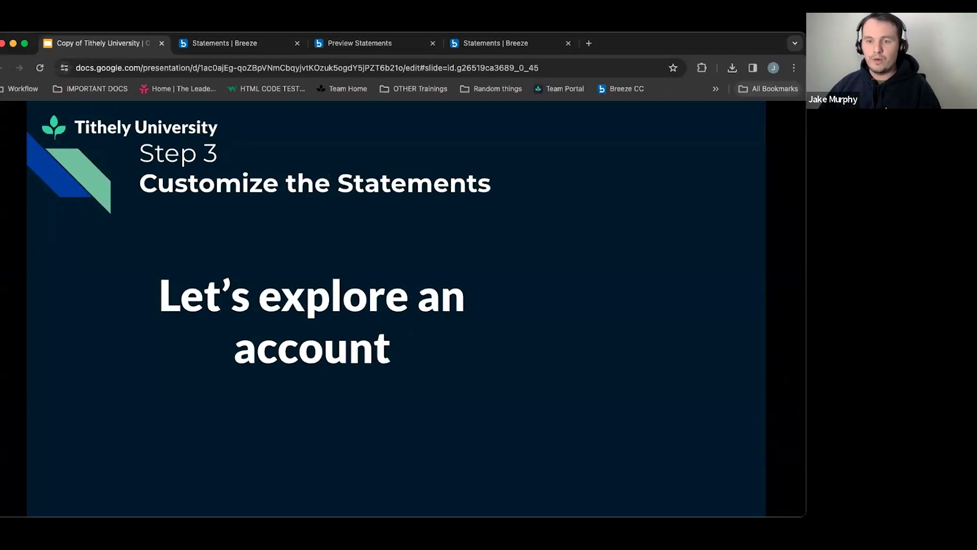
{"action": "left_click", "coordinate": [624, 316]}
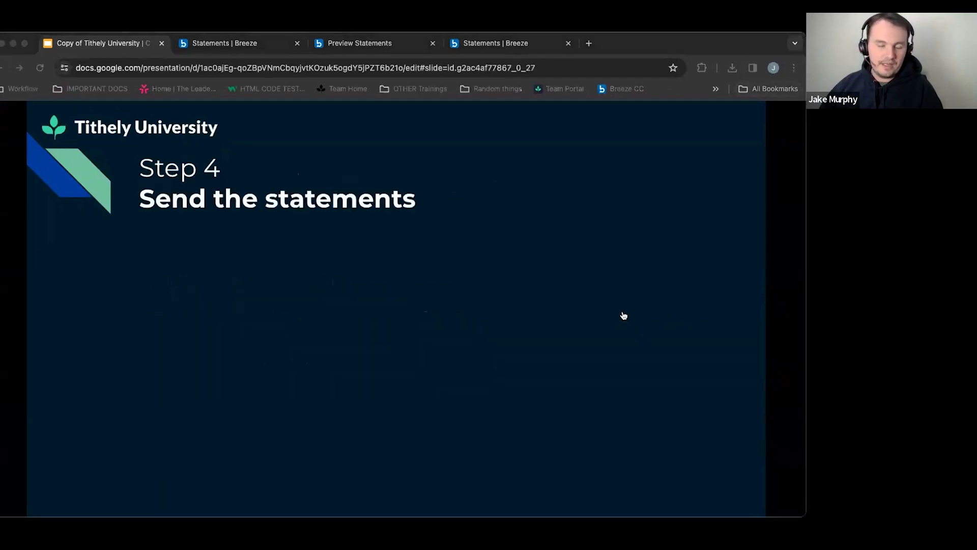
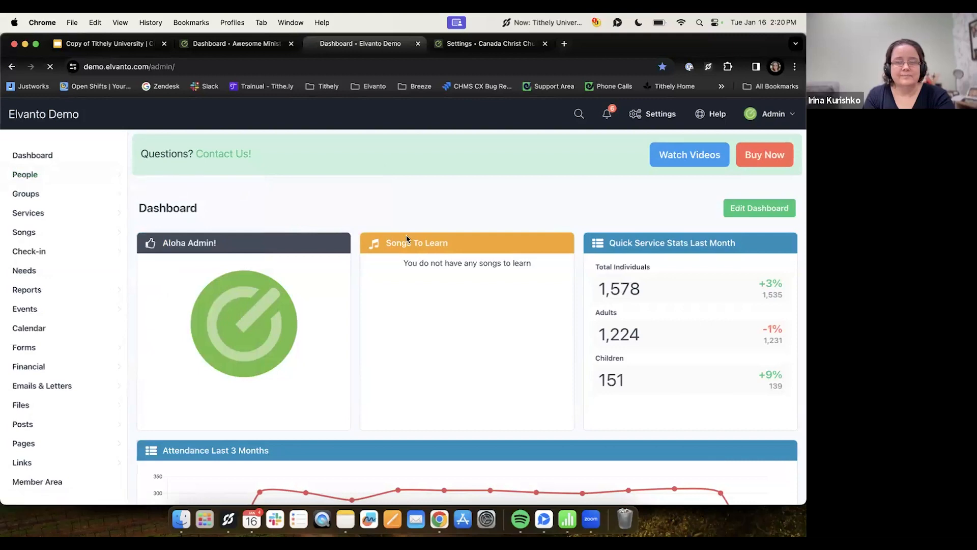
- In Elvanto's list of duplicate people, check the first person's profile, return, and open that person's Merge Duplicates page
{"action": "scroll", "coordinate": [416, 242], "scroll_direction": "down", "scroll_amount": 3}
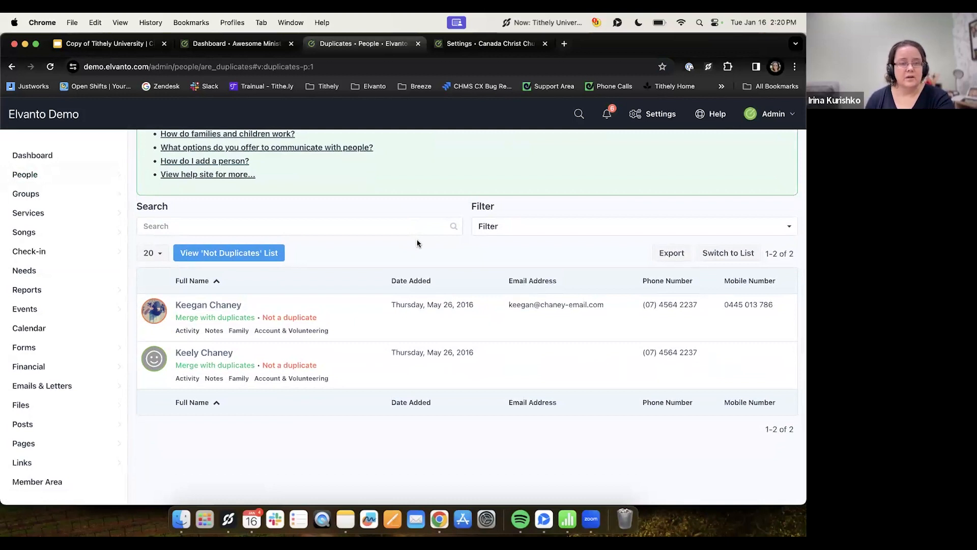
{"action": "left_click", "coordinate": [204, 306]}
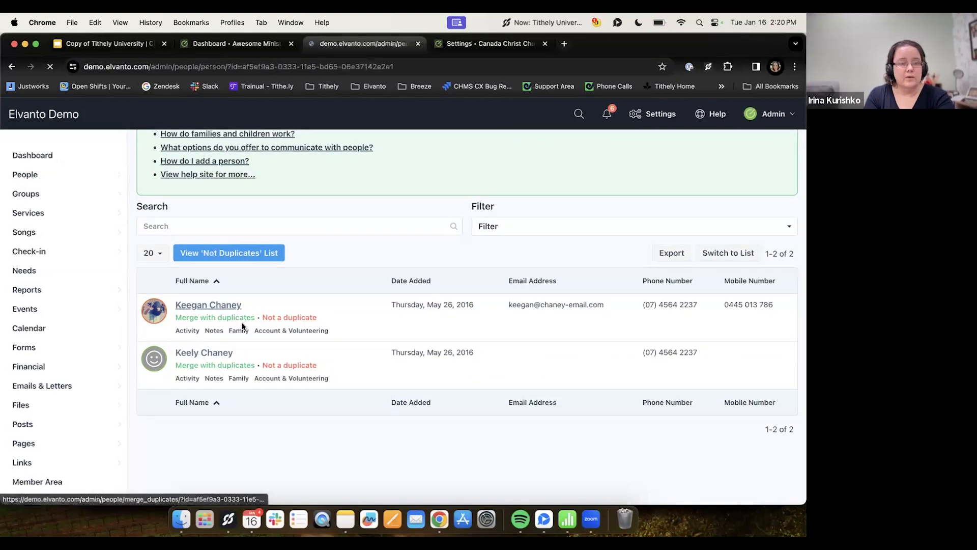
{"action": "left_click", "coordinate": [11, 66]}
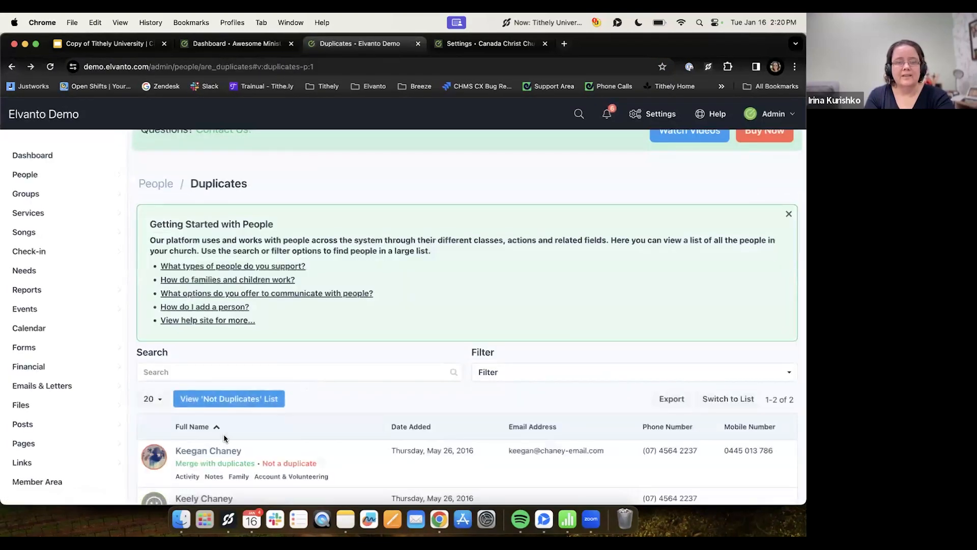
{"action": "left_click", "coordinate": [215, 434]}
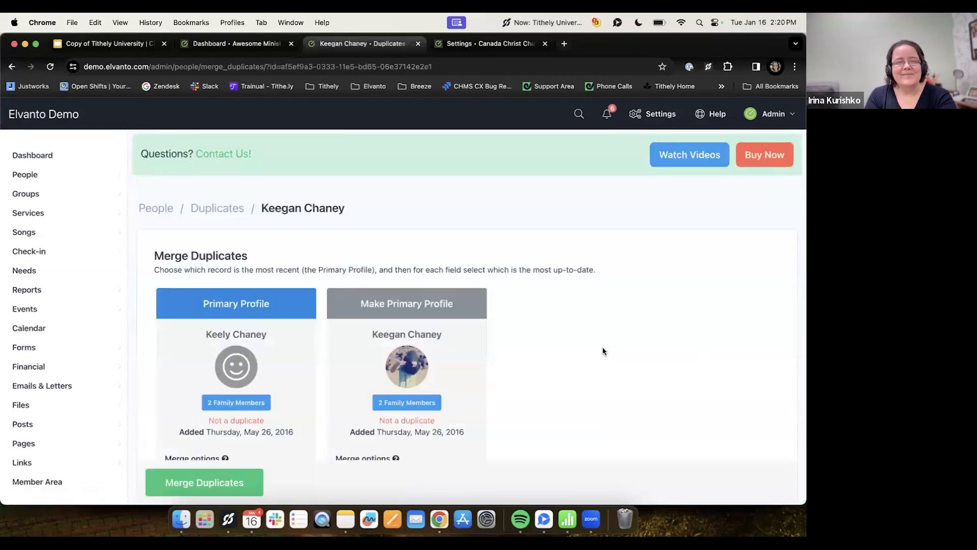
- Examine the merge options and compare the person details of the two profiles on the Merge Duplicates page
{"action": "scroll", "coordinate": [444, 265], "scroll_direction": "down", "scroll_amount": 1}
{"action": "scroll", "coordinate": [444, 265], "scroll_direction": "down", "scroll_amount": 2}
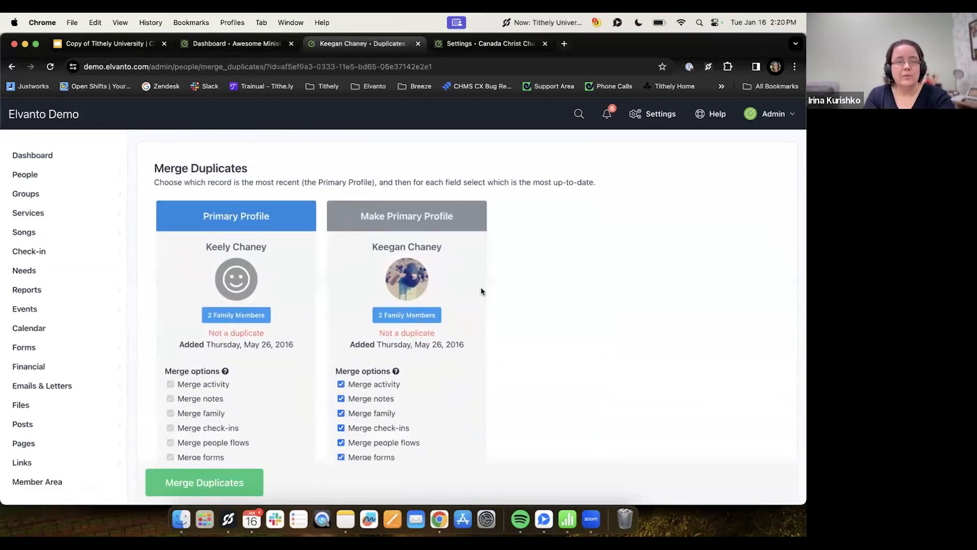
{"action": "scroll", "coordinate": [481, 291], "scroll_direction": "down", "scroll_amount": 5}
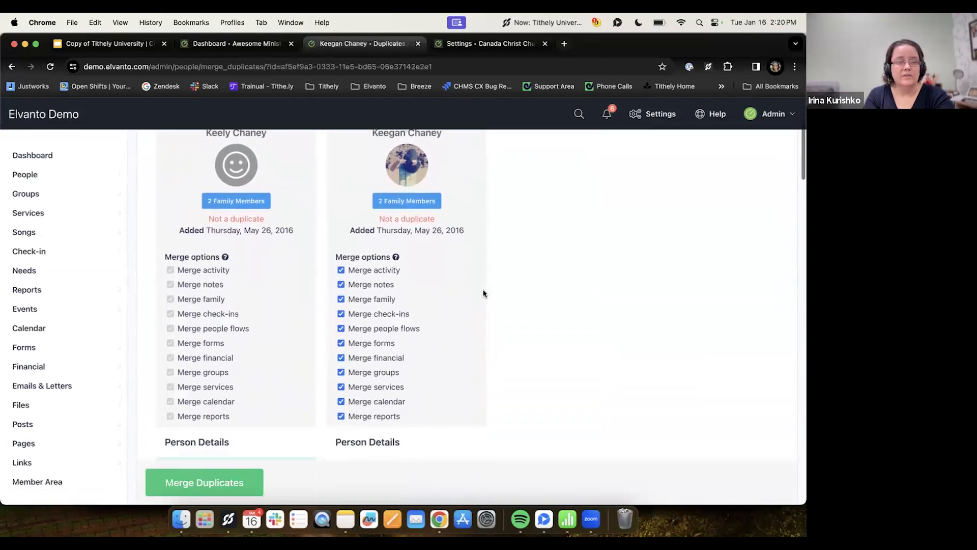
{"action": "scroll", "coordinate": [483, 294], "scroll_direction": "down", "scroll_amount": 5}
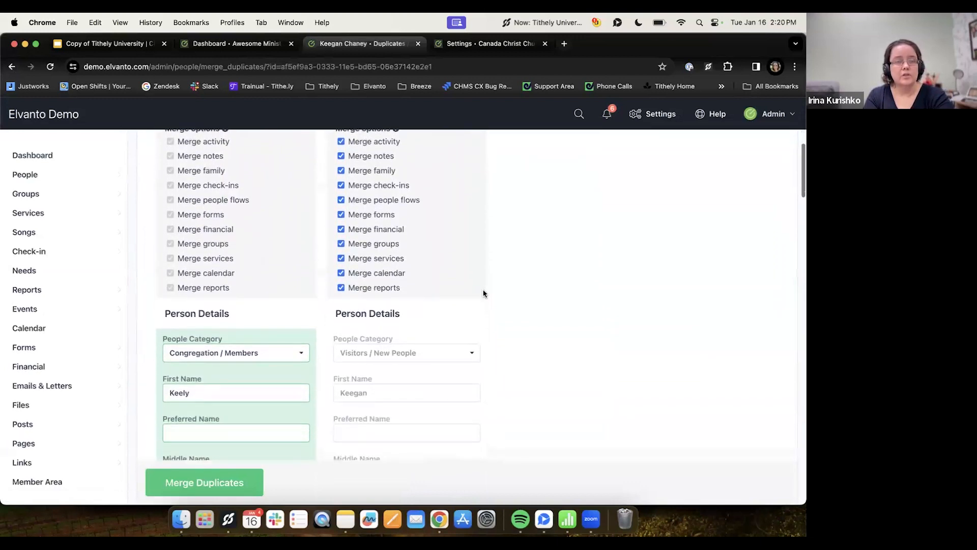
{"action": "scroll", "coordinate": [483, 293], "scroll_direction": "down", "scroll_amount": 6}
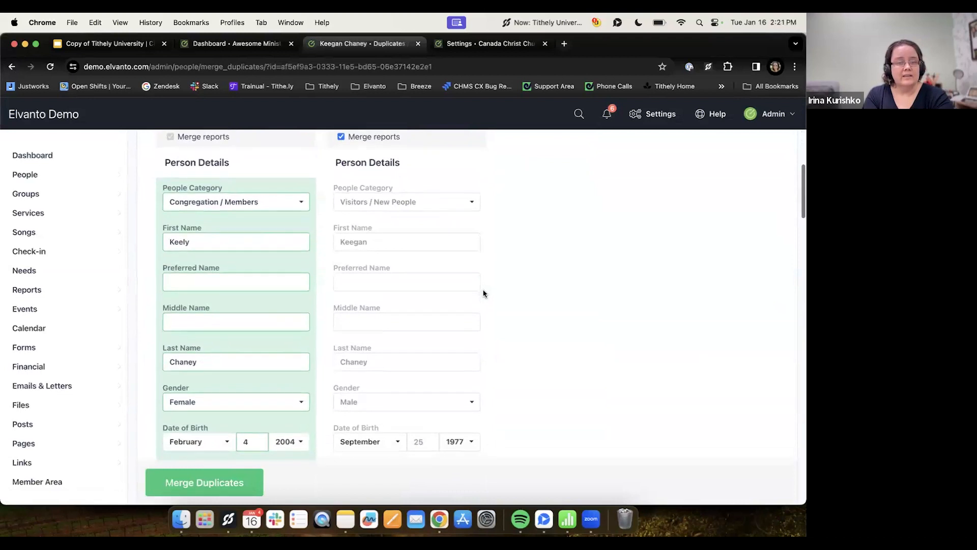
{"action": "scroll", "coordinate": [483, 293], "scroll_direction": "down", "scroll_amount": 3}
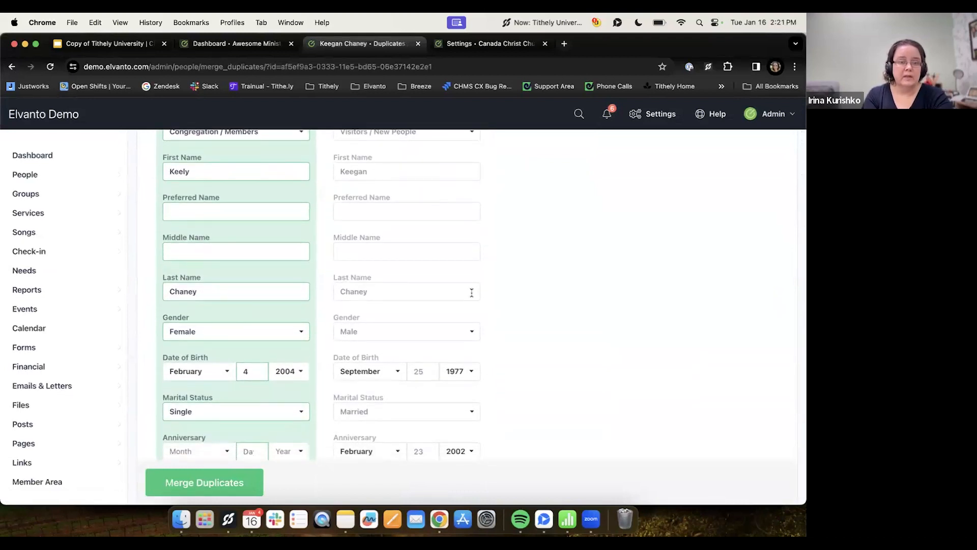
{"action": "scroll", "coordinate": [472, 292], "scroll_direction": "down", "scroll_amount": 3}
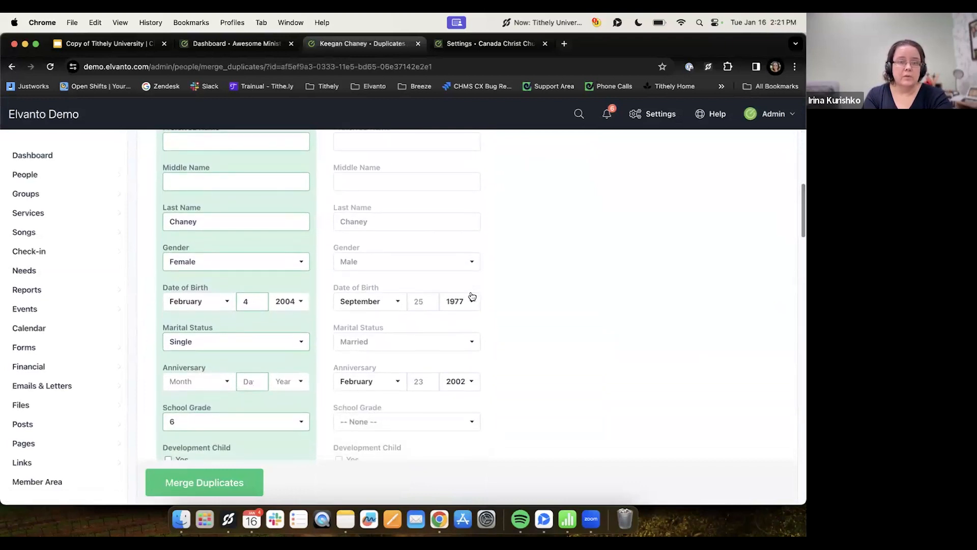
{"action": "scroll", "coordinate": [496, 295], "scroll_direction": "up", "scroll_amount": 4}
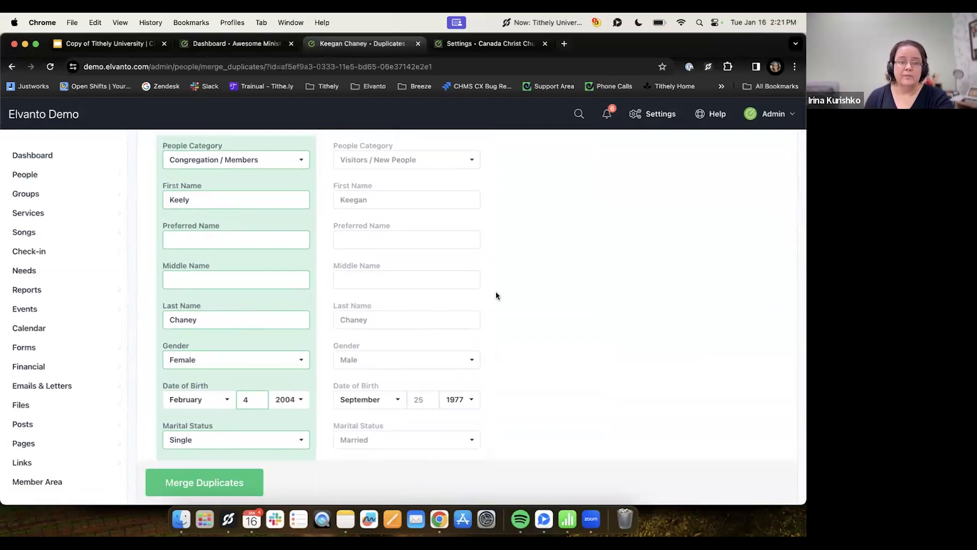
{"action": "scroll", "coordinate": [507, 294], "scroll_direction": "down", "scroll_amount": 2}
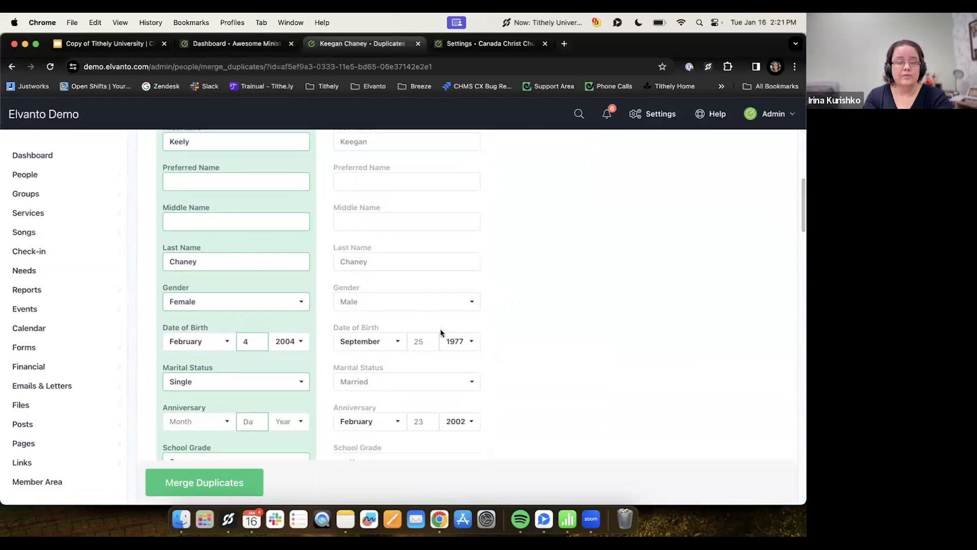
{"action": "scroll", "coordinate": [542, 348], "scroll_direction": "up", "scroll_amount": 7}
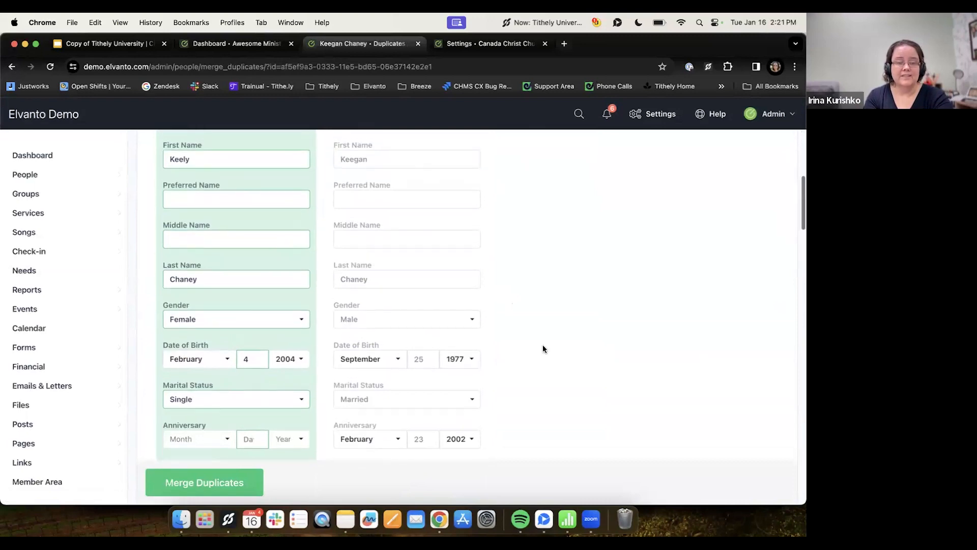
{"action": "scroll", "coordinate": [543, 348], "scroll_direction": "up", "scroll_amount": 3}
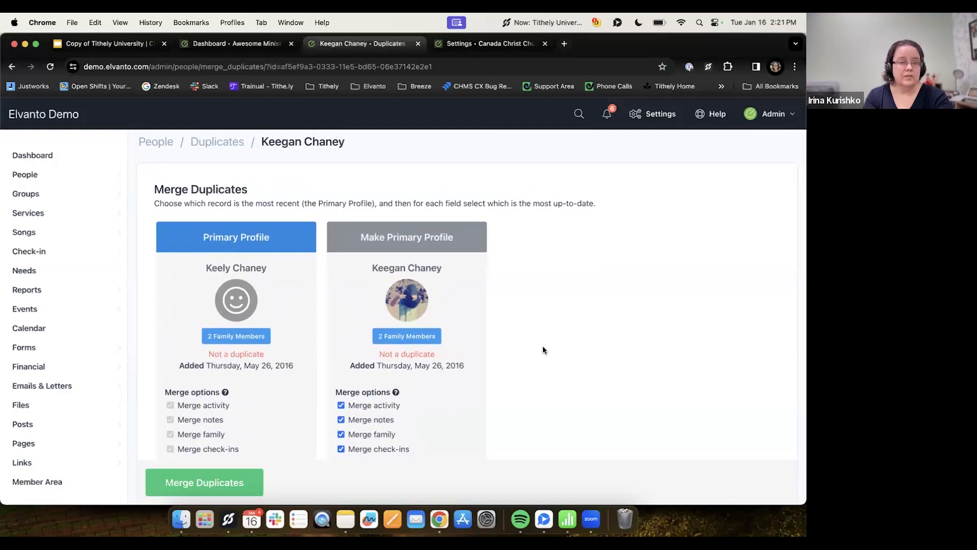
- Review the Not a duplicate choices for both profiles and the merge options of the non-primary profile
{"action": "scroll", "coordinate": [542, 350], "scroll_direction": "down", "scroll_amount": 1}
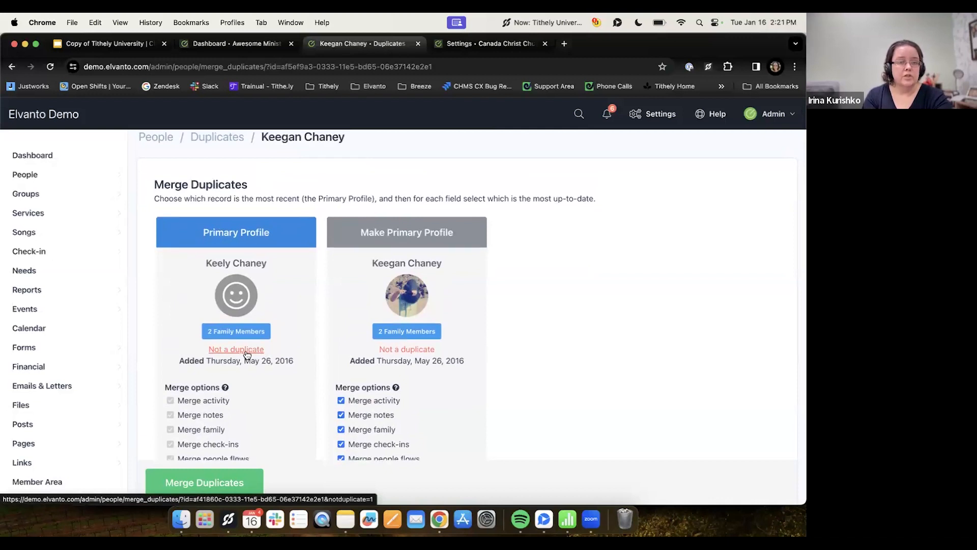
{"action": "scroll", "coordinate": [429, 366], "scroll_direction": "down", "scroll_amount": 1}
{"action": "scroll", "coordinate": [428, 364], "scroll_direction": "down", "scroll_amount": 1}
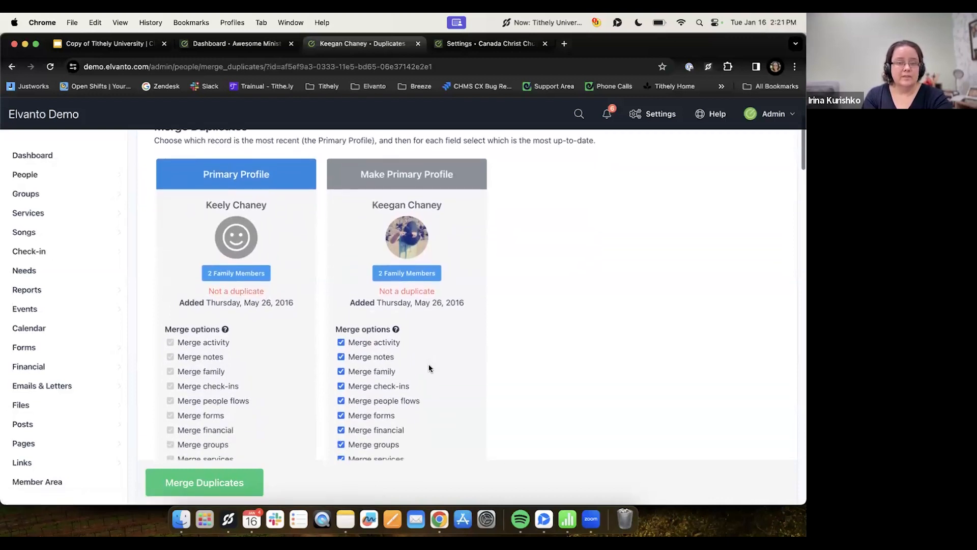
{"action": "scroll", "coordinate": [362, 341], "scroll_direction": "down", "scroll_amount": 1}
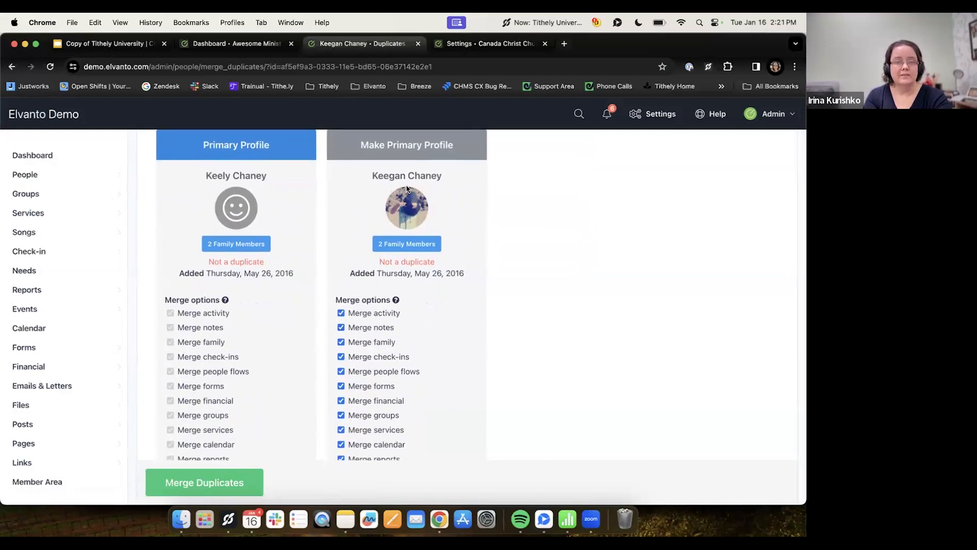
{"action": "scroll", "coordinate": [479, 202], "scroll_direction": "down", "scroll_amount": 5}
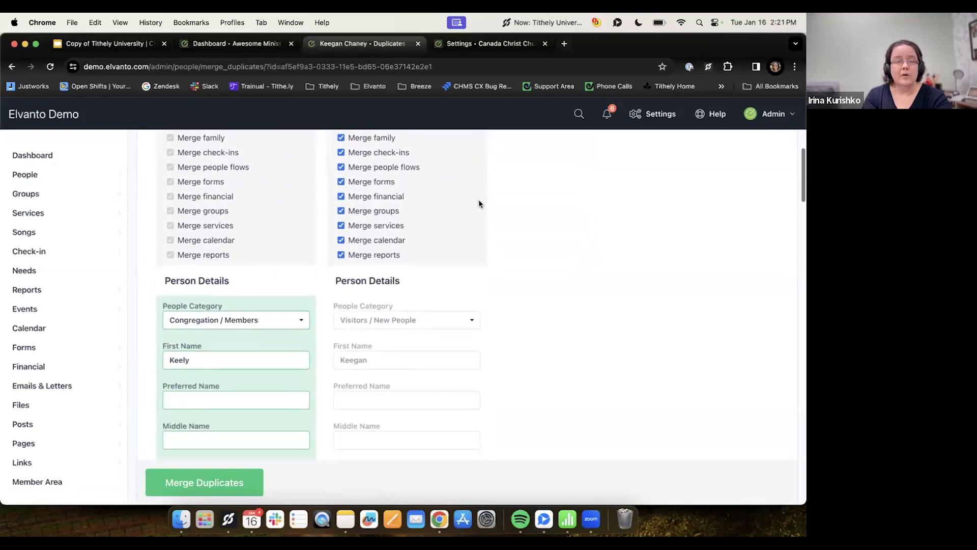
{"action": "scroll", "coordinate": [478, 203], "scroll_direction": "up", "scroll_amount": 5}
{"action": "scroll", "coordinate": [433, 231], "scroll_direction": "up", "scroll_amount": 3}
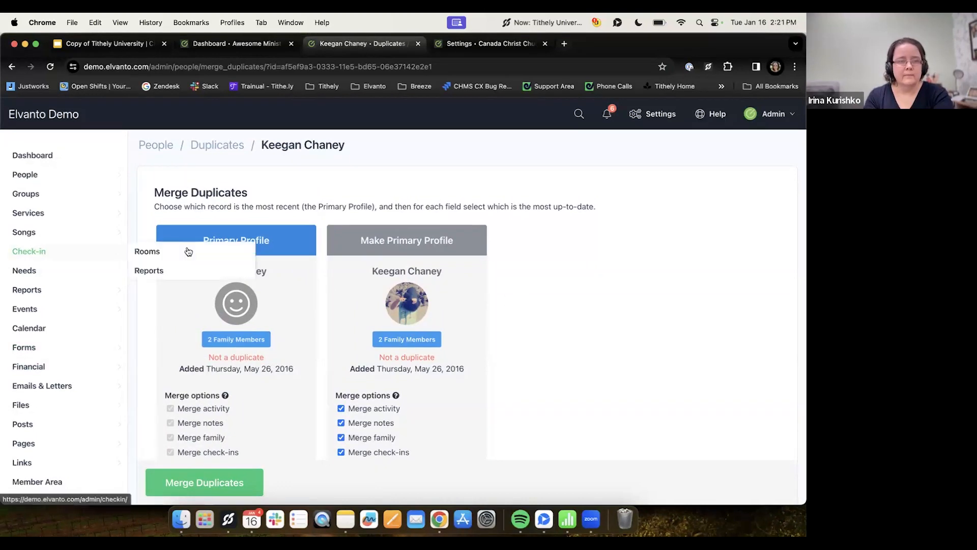
- Open the financial Import page and look over its file, import type and date format settings
{"action": "mouse_move", "coordinate": [49, 300]}
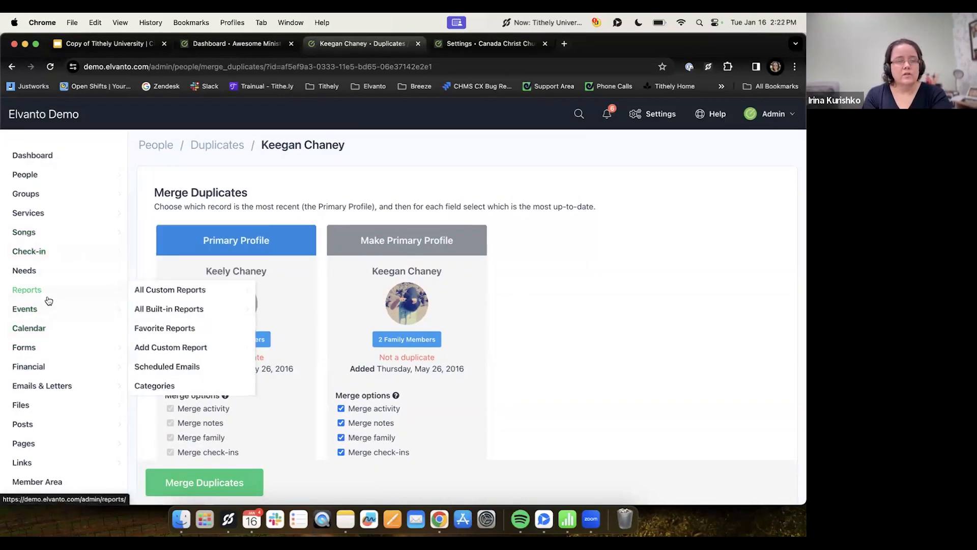
{"action": "mouse_move", "coordinate": [127, 230]}
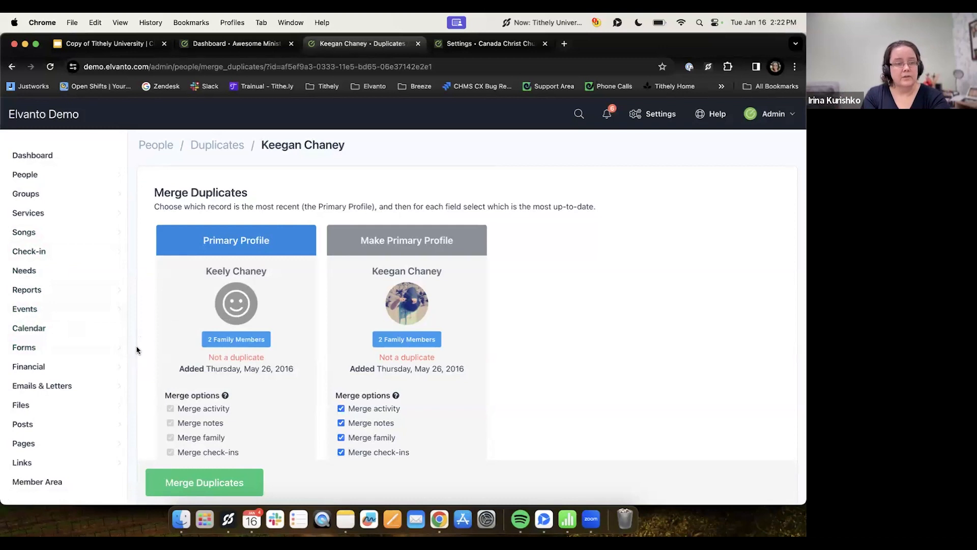
{"action": "mouse_move", "coordinate": [77, 367]}
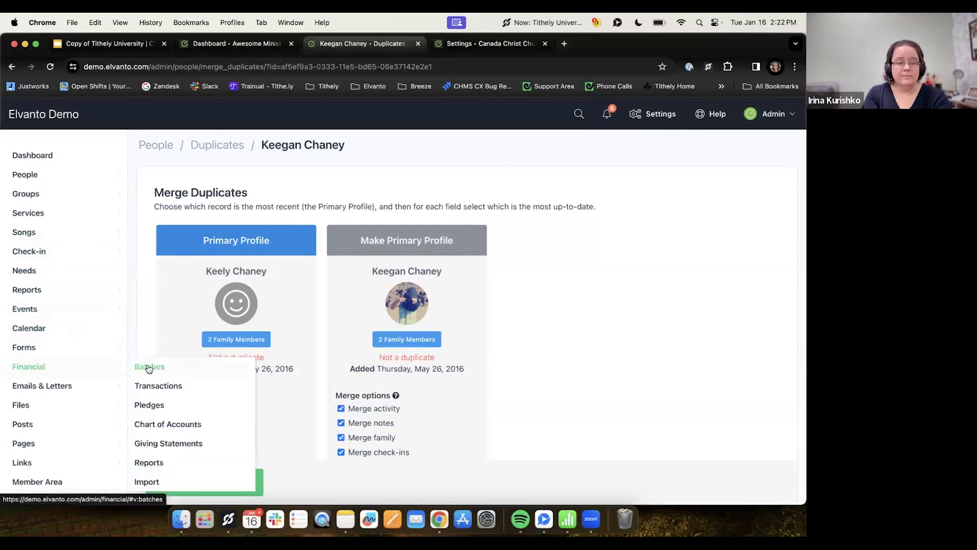
{"action": "scroll", "coordinate": [147, 371], "scroll_direction": "down", "scroll_amount": 2}
{"action": "left_click", "coordinate": [148, 481]}
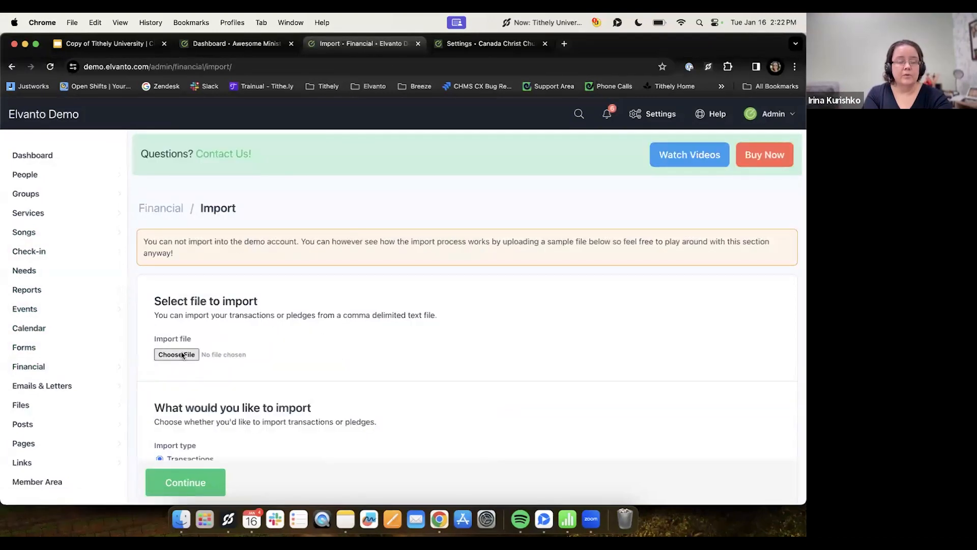
{"action": "scroll", "coordinate": [252, 341], "scroll_direction": "down", "scroll_amount": 4}
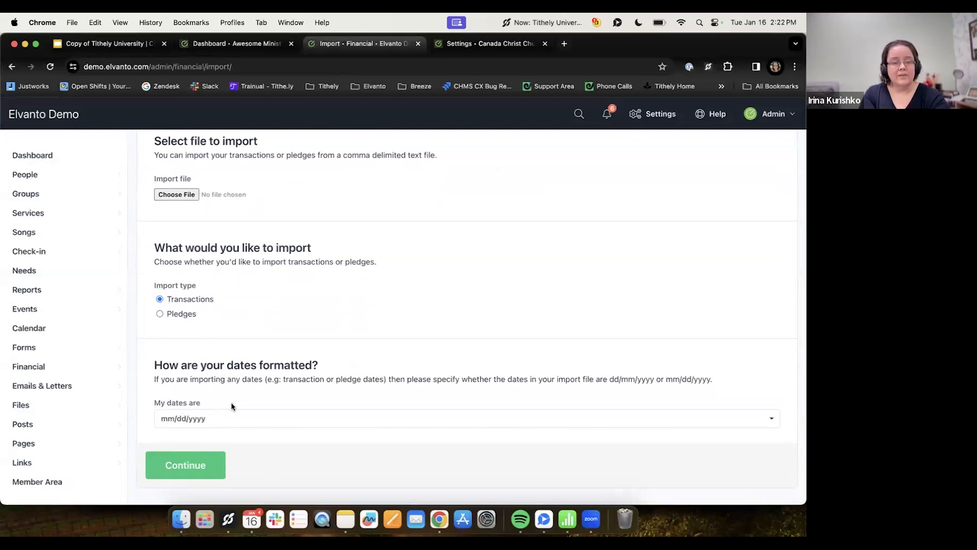
- Try dd/mm/yyyy as the date format for the import and set it back to mm/dd/yyyy
{"action": "left_click", "coordinate": [188, 418]}
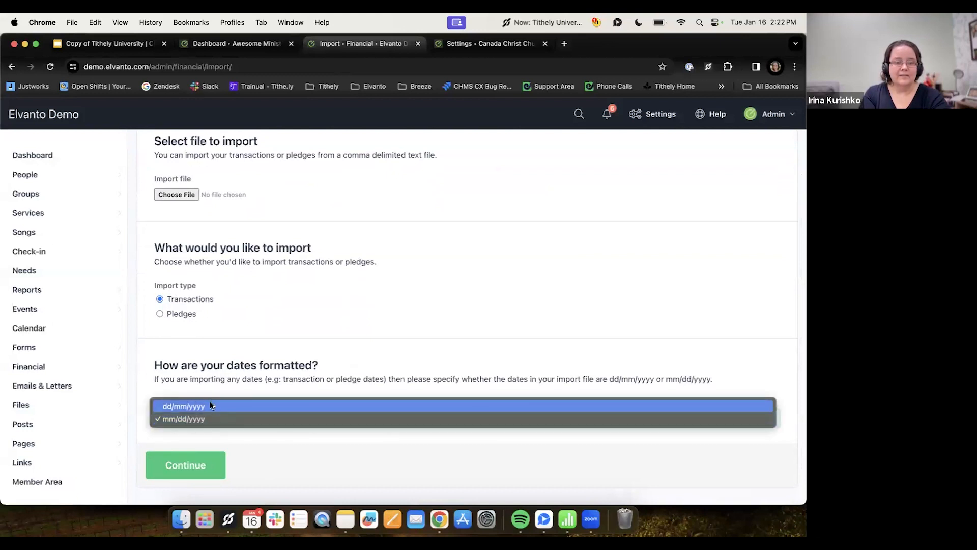
{"action": "left_click", "coordinate": [214, 406]}
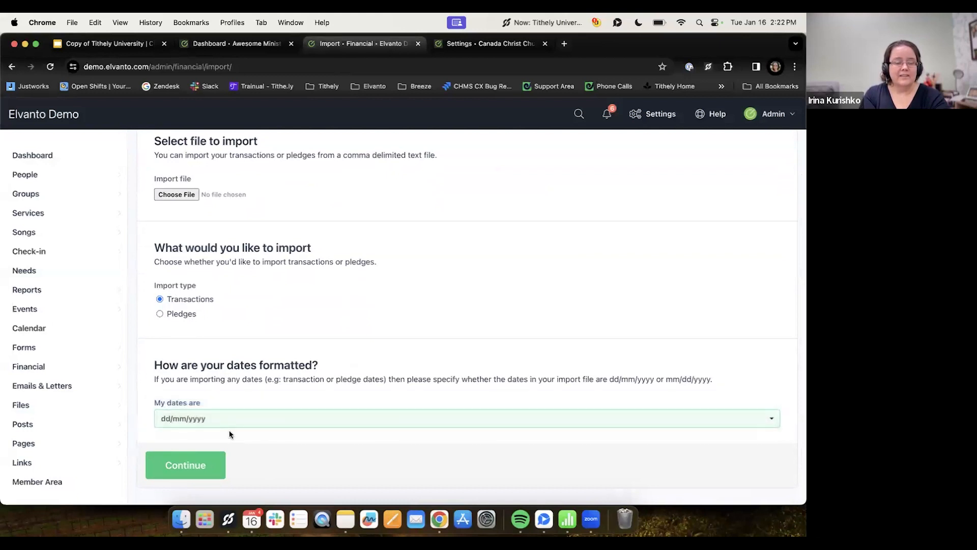
{"action": "left_click", "coordinate": [223, 414]}
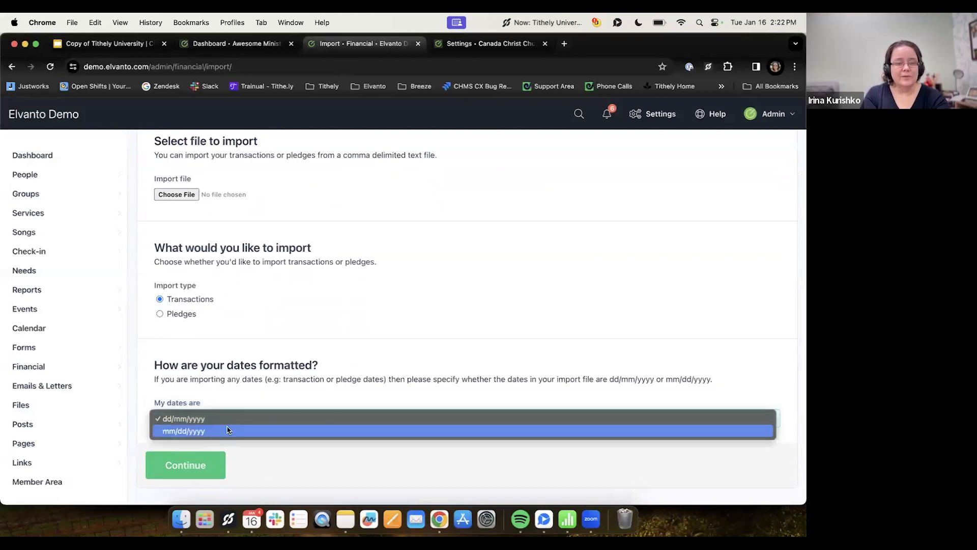
{"action": "left_click", "coordinate": [224, 430]}
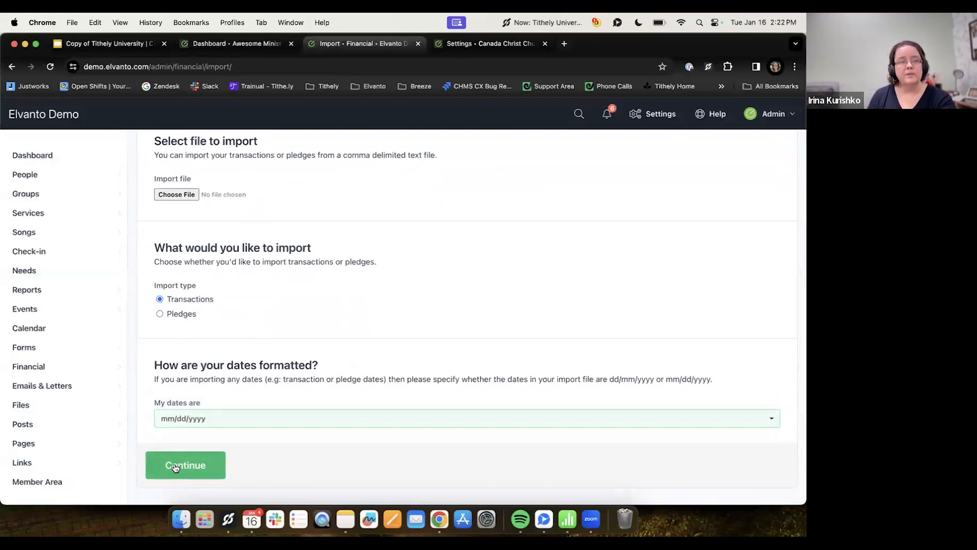
- Go to the People page and open its advanced search
{"action": "mouse_move", "coordinate": [43, 179]}
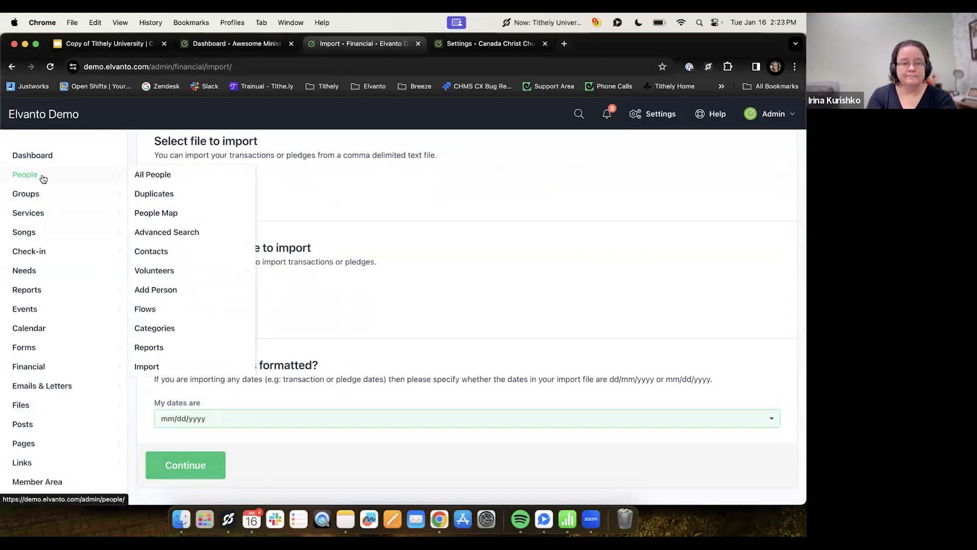
{"action": "scroll", "coordinate": [364, 289], "scroll_direction": "down", "scroll_amount": 1}
{"action": "scroll", "coordinate": [365, 293], "scroll_direction": "up", "scroll_amount": 1}
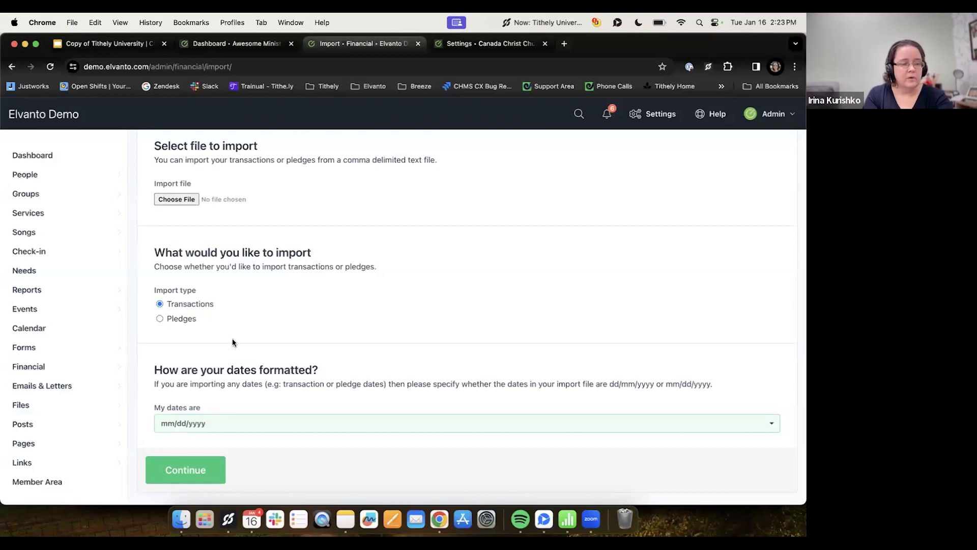
{"action": "scroll", "coordinate": [125, 246], "scroll_direction": "up", "scroll_amount": 1}
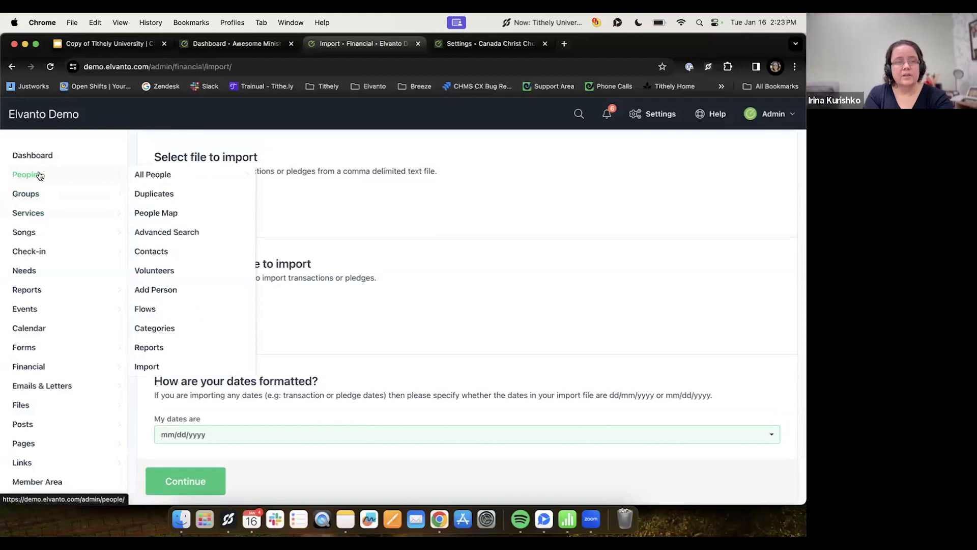
{"action": "left_click", "coordinate": [39, 176]}
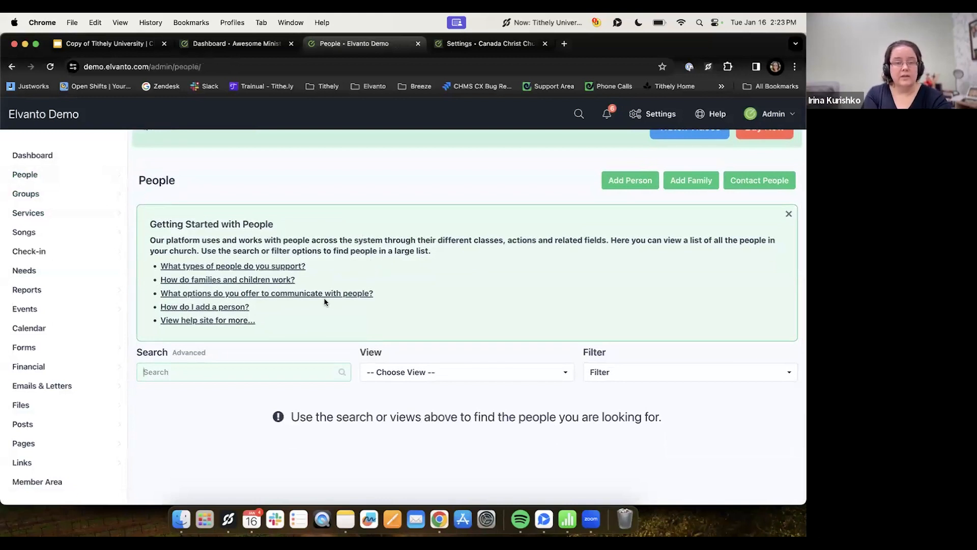
{"action": "mouse_move", "coordinate": [38, 177]}
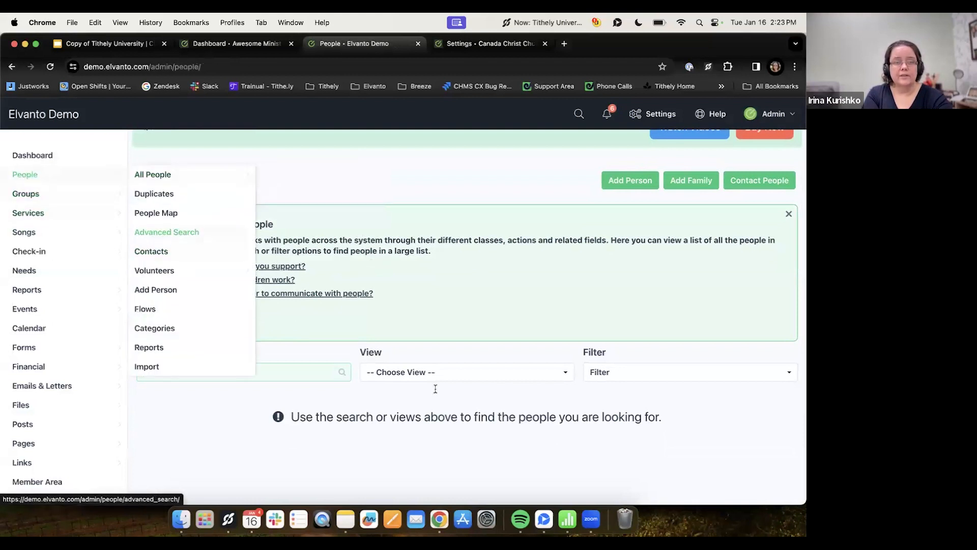
{"action": "mouse_move", "coordinate": [74, 203]}
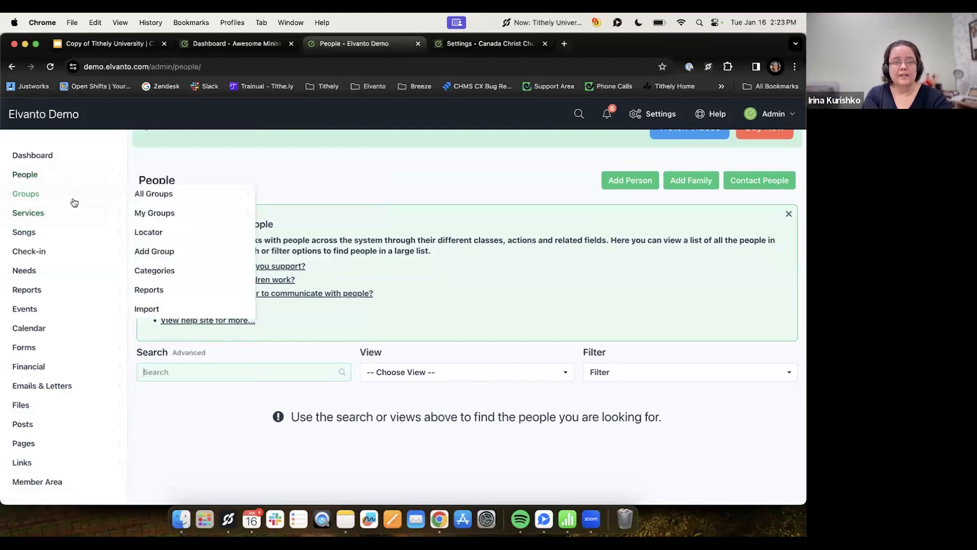
{"action": "left_click", "coordinate": [195, 354]}
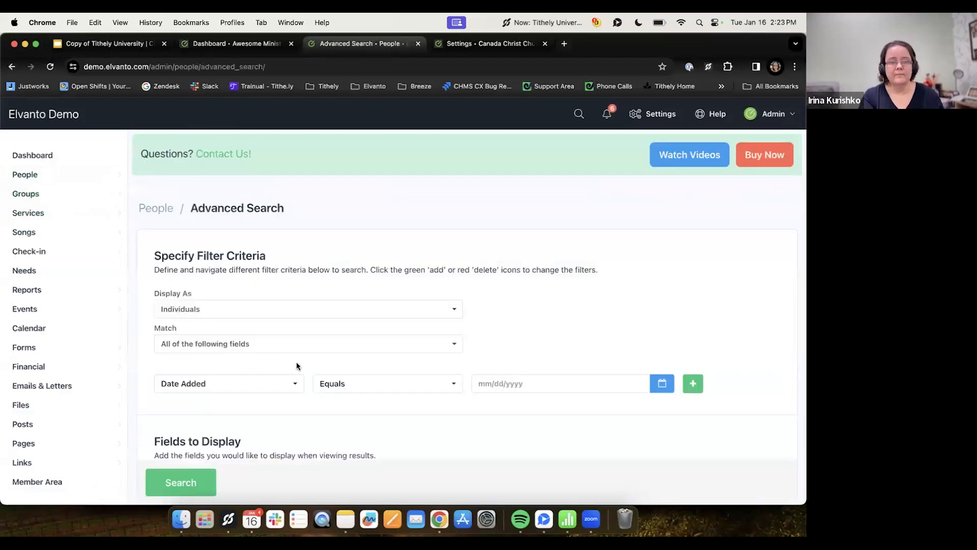
- Set the people search to filter by the financial Transaction Amount field
{"action": "scroll", "coordinate": [295, 365], "scroll_direction": "down", "scroll_amount": 1}
{"action": "left_click", "coordinate": [252, 362]}
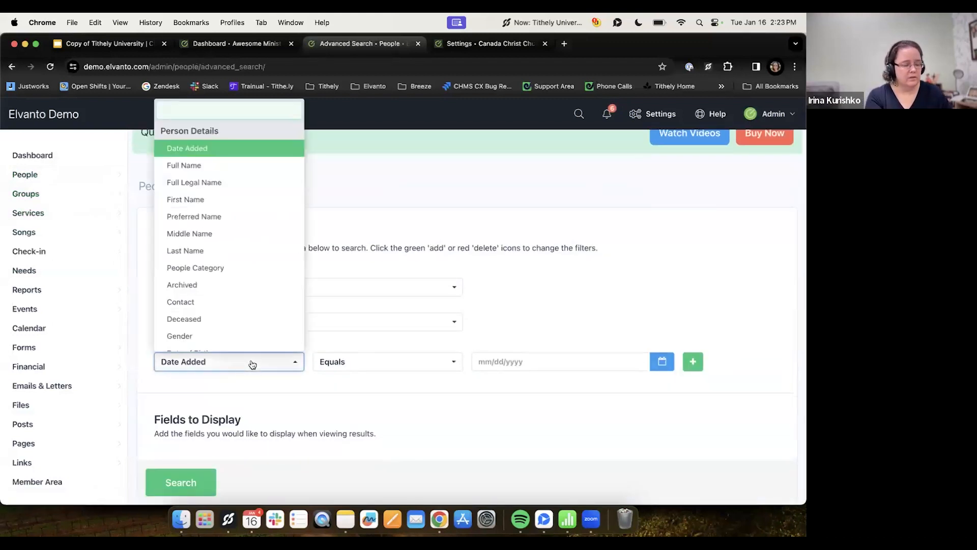
{"action": "type", "text": "tran"}
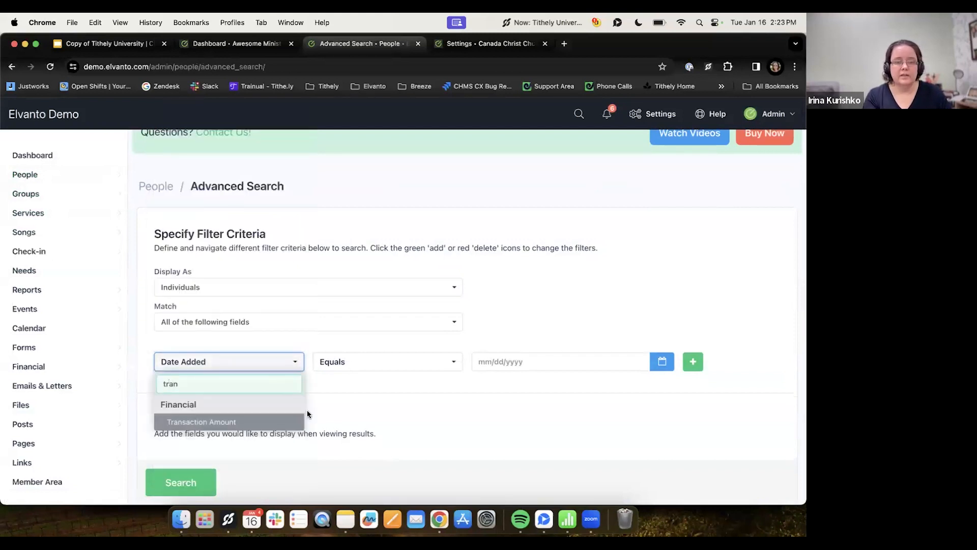
{"action": "left_click", "coordinate": [283, 421]}
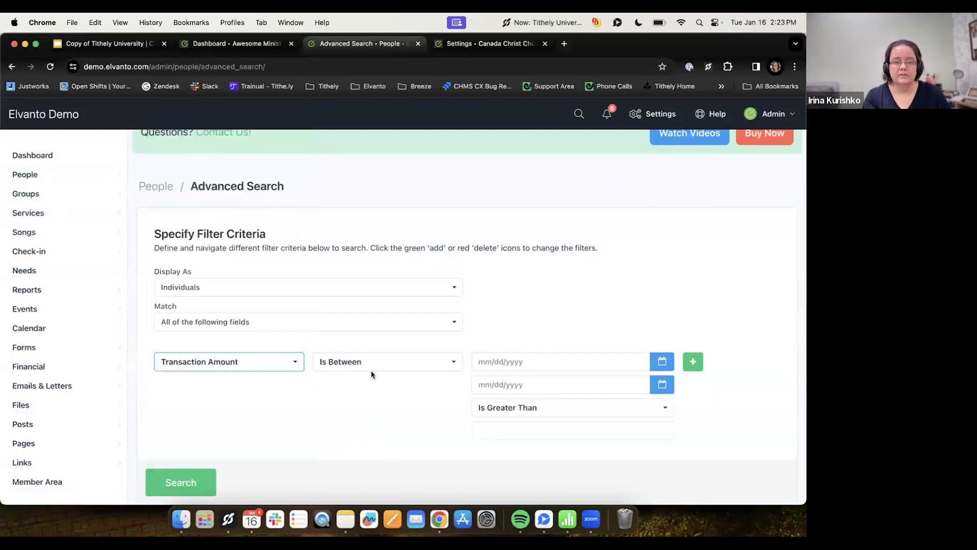
- Set the start date of the transaction amount filter to 01/01/2023
{"action": "left_click", "coordinate": [660, 362]}
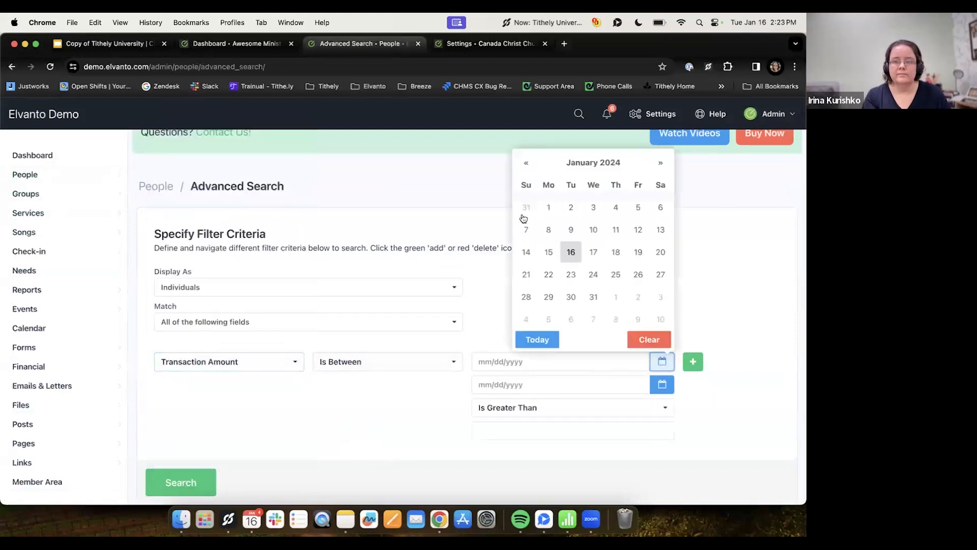
{"action": "left_click", "coordinate": [585, 163]}
{"action": "left_click", "coordinate": [575, 163]}
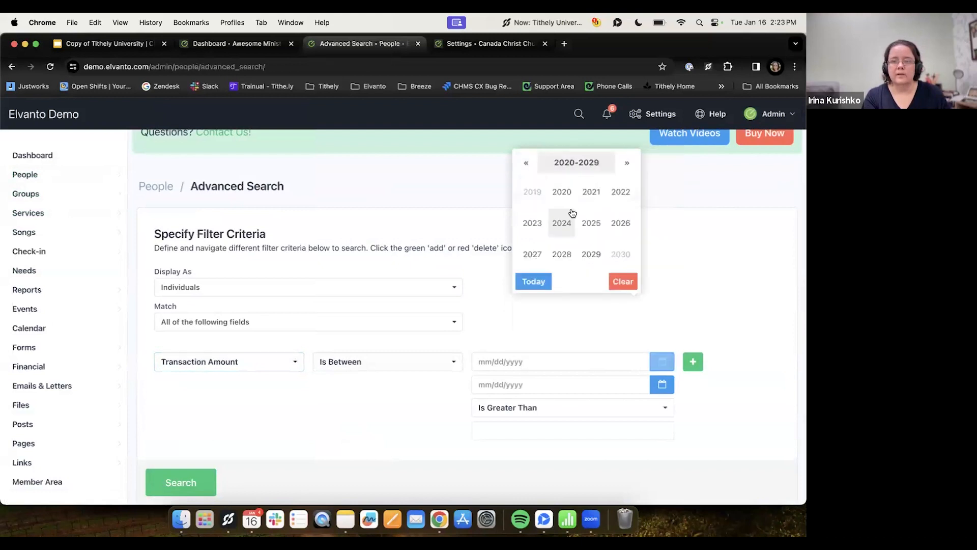
{"action": "left_click", "coordinate": [532, 223]}
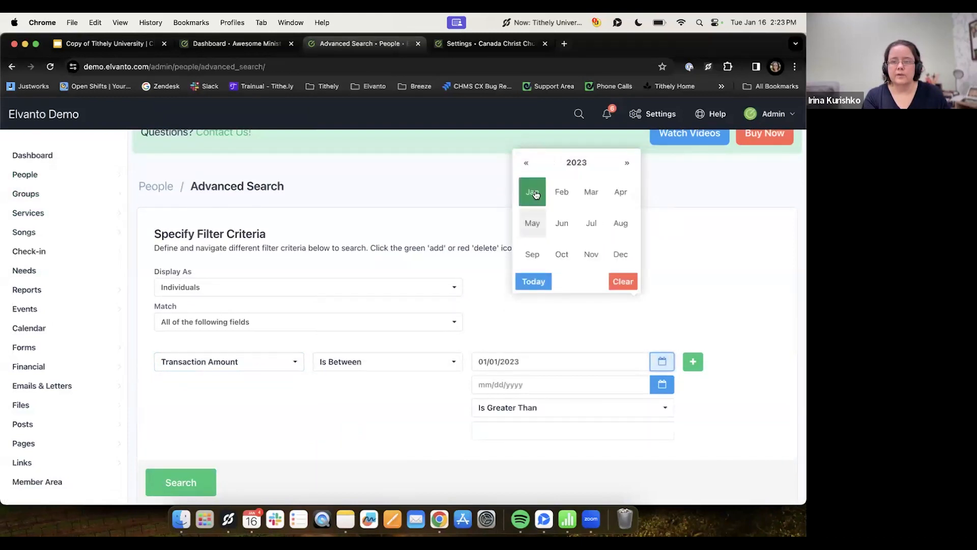
{"action": "left_click", "coordinate": [533, 192]}
{"action": "left_click", "coordinate": [530, 233]}
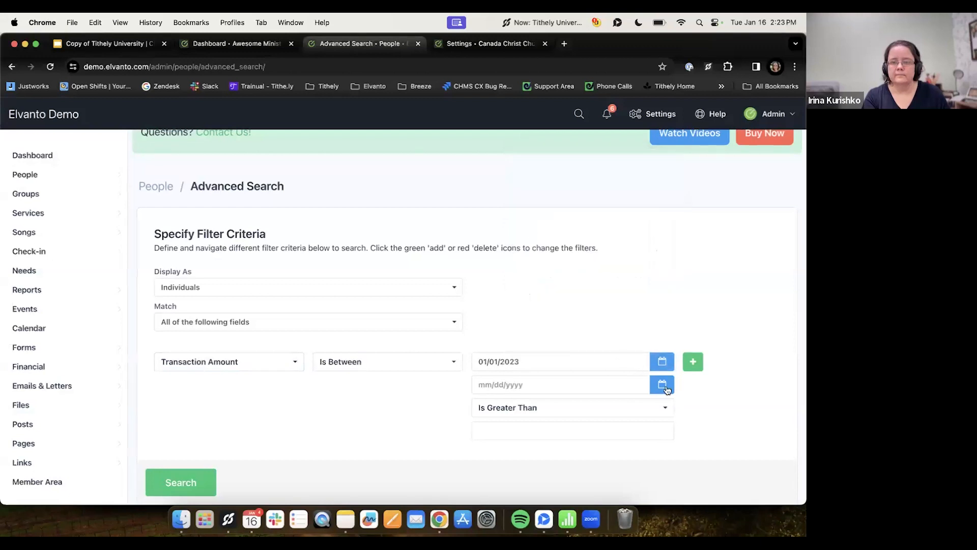
- Set the filter's end date to December 31, 2023 and its amount to greater than 0
{"action": "left_click", "coordinate": [662, 384]}
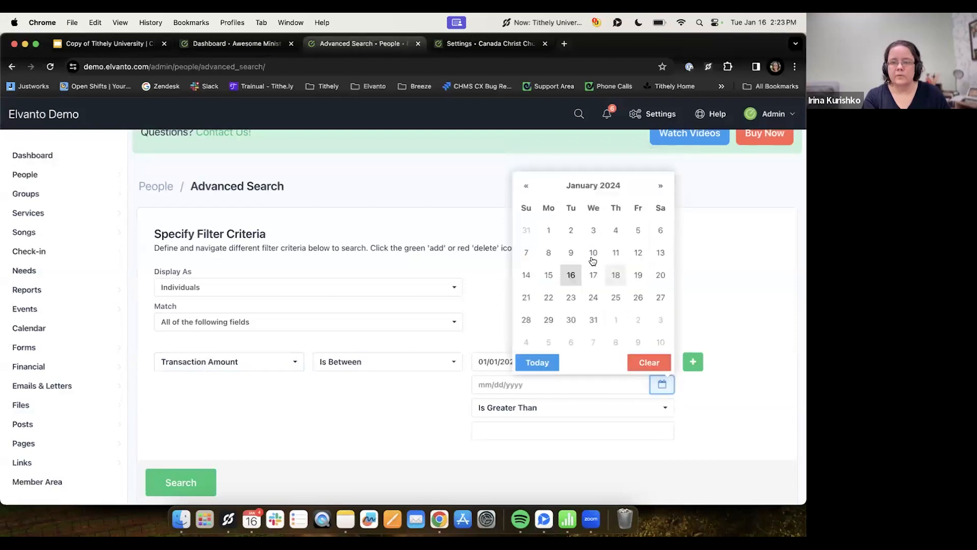
{"action": "left_click", "coordinate": [529, 232]}
{"action": "left_click", "coordinate": [520, 426]}
{"action": "type", "text": "0"}
- Remove Photo, Phone Number, People Category and Locations from the search's display fields
{"action": "scroll", "coordinate": [522, 413], "scroll_direction": "down", "scroll_amount": 10}
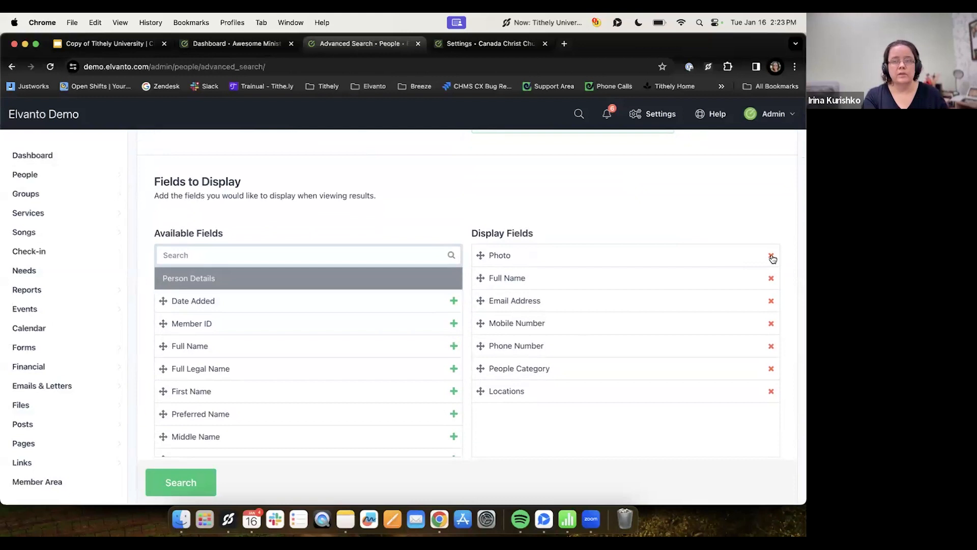
{"action": "left_click", "coordinate": [770, 256]}
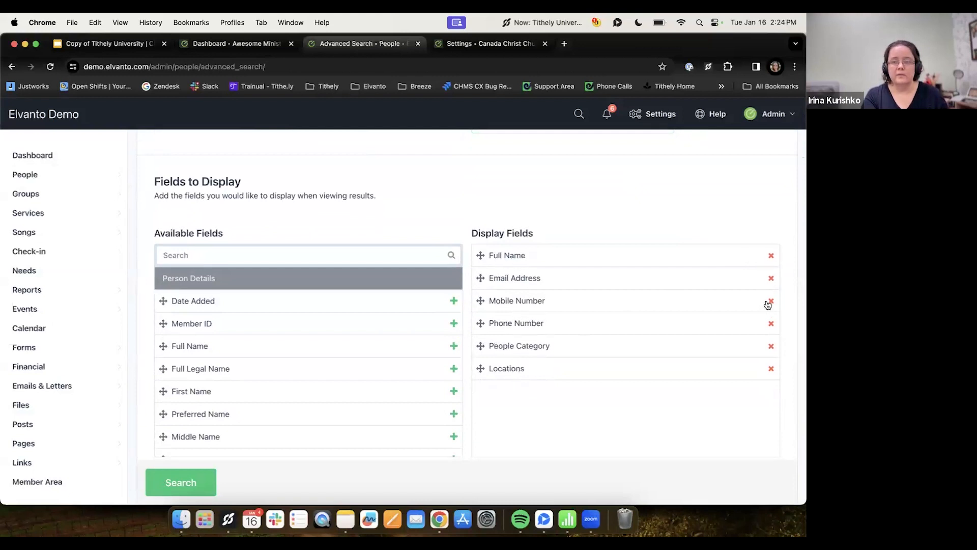
{"action": "left_click", "coordinate": [771, 324]}
{"action": "left_click", "coordinate": [771, 325]}
{"action": "left_click", "coordinate": [771, 324]}
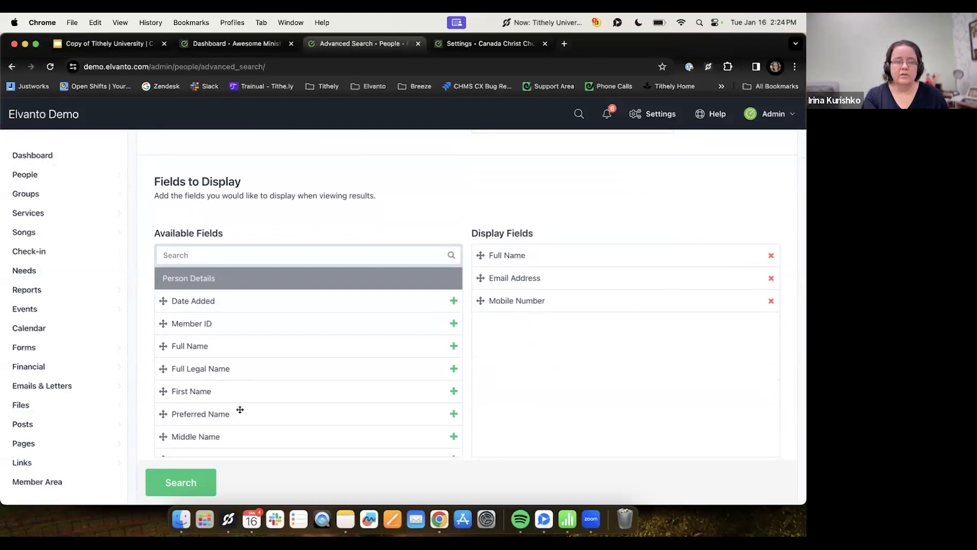
- Add Full Mailing Address to the display fields after Mobile Number and run the search
{"action": "scroll", "coordinate": [240, 410], "scroll_direction": "down", "scroll_amount": 5}
{"action": "scroll", "coordinate": [240, 410], "scroll_direction": "down", "scroll_amount": 5}
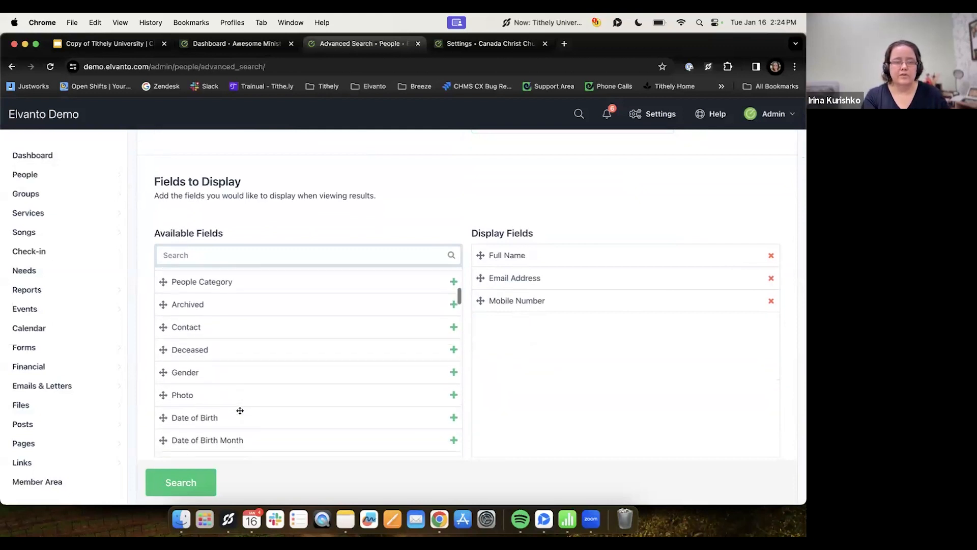
{"action": "left_click", "coordinate": [213, 258]}
{"action": "type", "text": "add"}
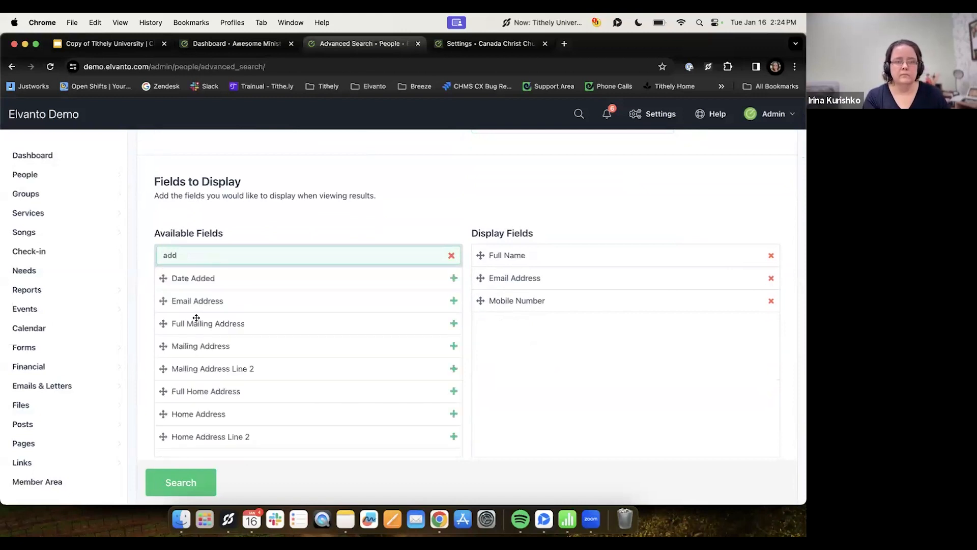
{"action": "left_click_drag", "start_coordinate": [199, 322], "coordinate": [498, 320]}
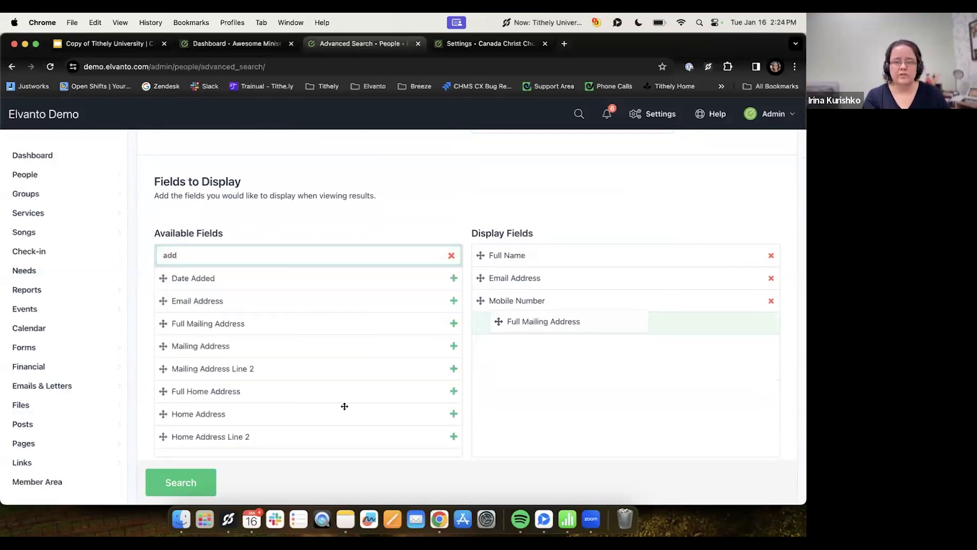
{"action": "left_click", "coordinate": [197, 482]}
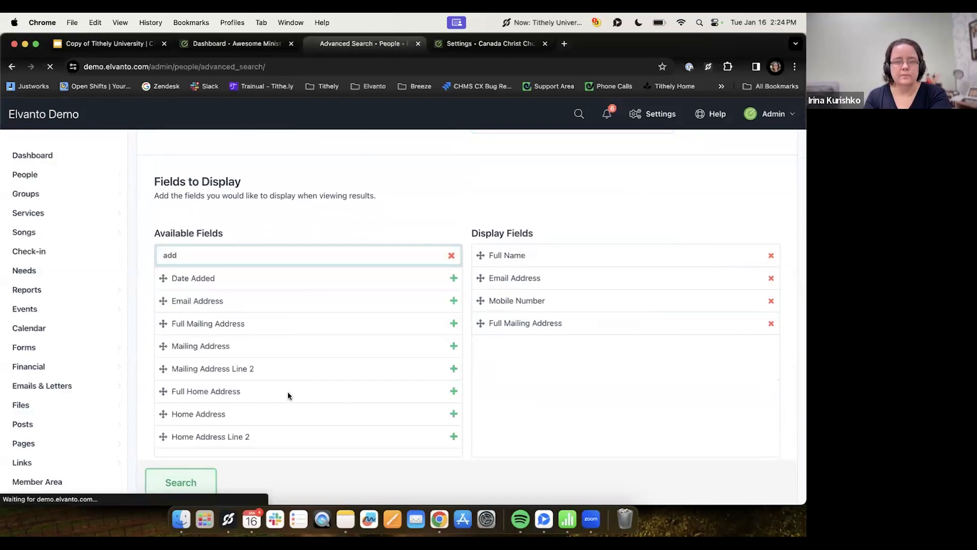
- Look through the donor search results, checking each person's email address, mobile number and full mailing address
{"action": "scroll", "coordinate": [357, 356], "scroll_direction": "down", "scroll_amount": 5}
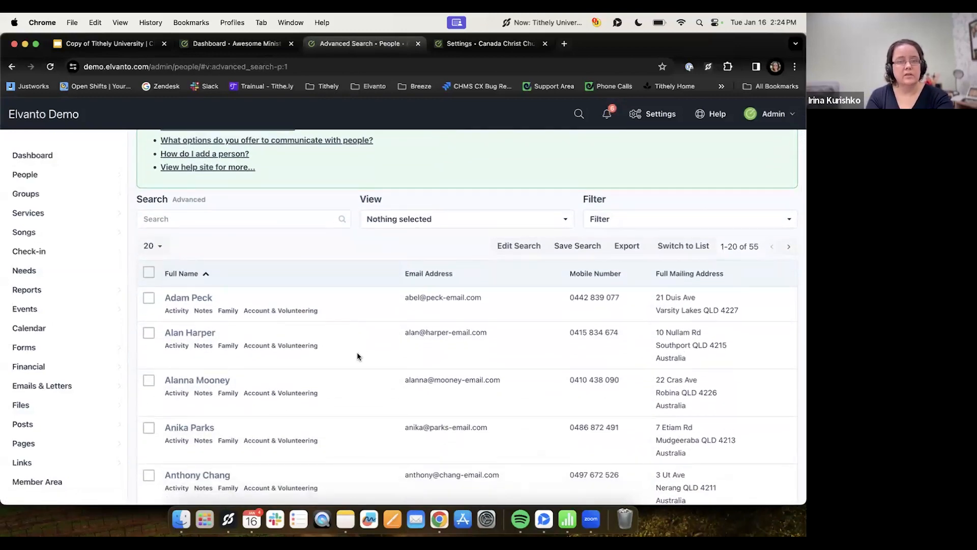
{"action": "scroll", "coordinate": [457, 400], "scroll_direction": "down", "scroll_amount": 3}
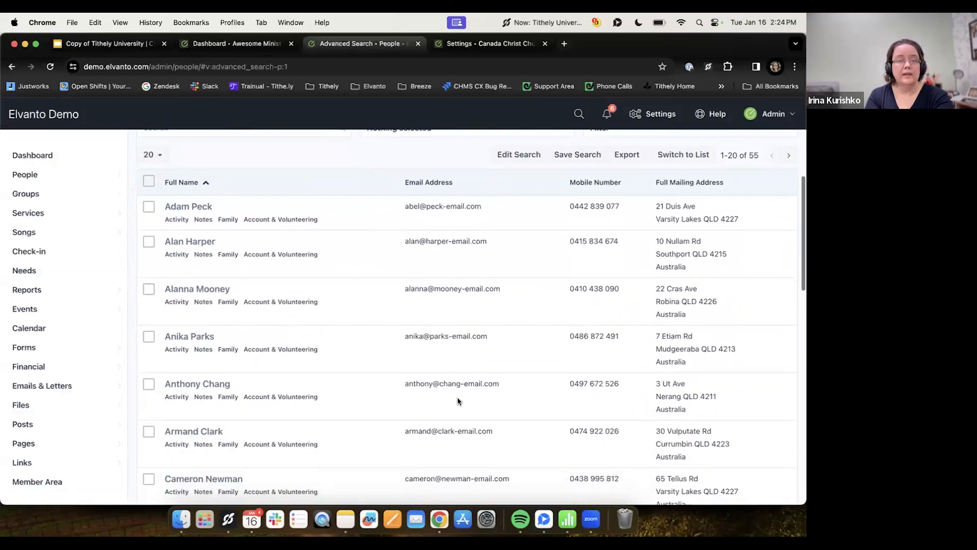
{"action": "scroll", "coordinate": [715, 270], "scroll_direction": "down", "scroll_amount": 2}
{"action": "scroll", "coordinate": [715, 270], "scroll_direction": "down", "scroll_amount": 5}
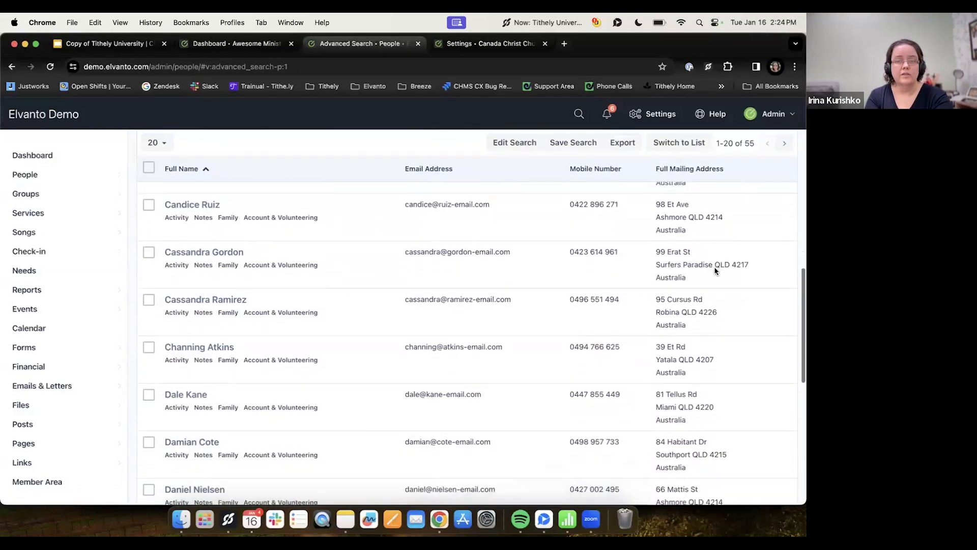
{"action": "scroll", "coordinate": [585, 250], "scroll_direction": "down", "scroll_amount": 1}
{"action": "scroll", "coordinate": [591, 259], "scroll_direction": "down", "scroll_amount": 1}
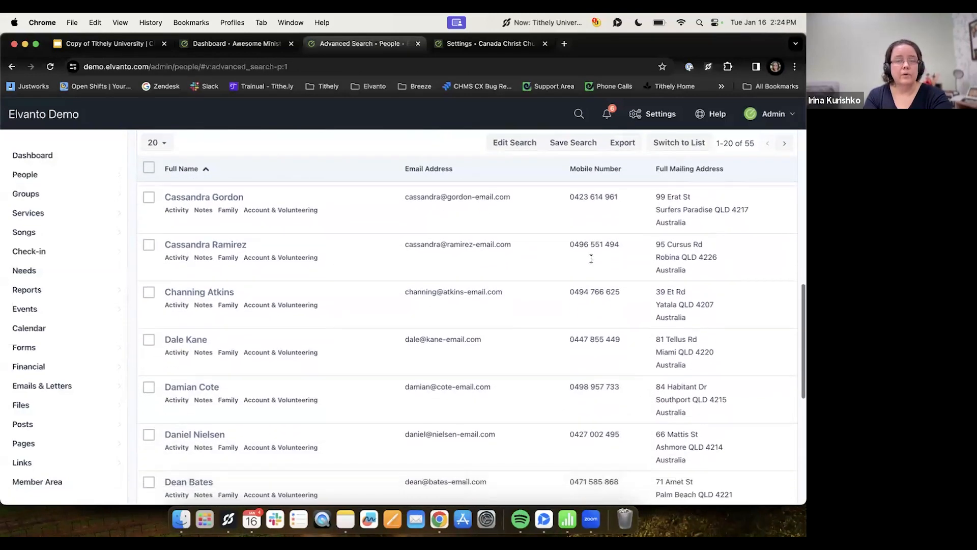
{"action": "scroll", "coordinate": [590, 257], "scroll_direction": "down", "scroll_amount": 1}
{"action": "scroll", "coordinate": [586, 260], "scroll_direction": "down", "scroll_amount": 1}
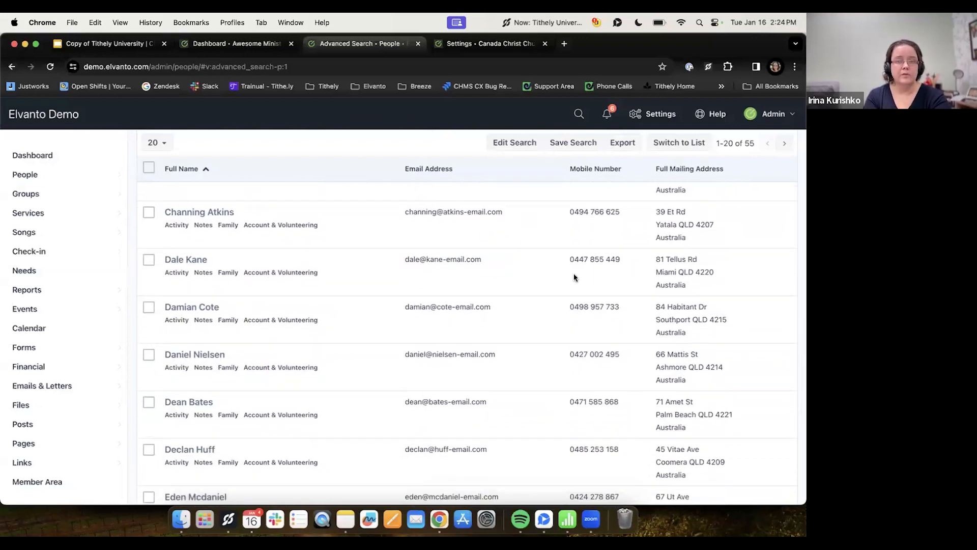
{"action": "scroll", "coordinate": [610, 282], "scroll_direction": "down", "scroll_amount": 5}
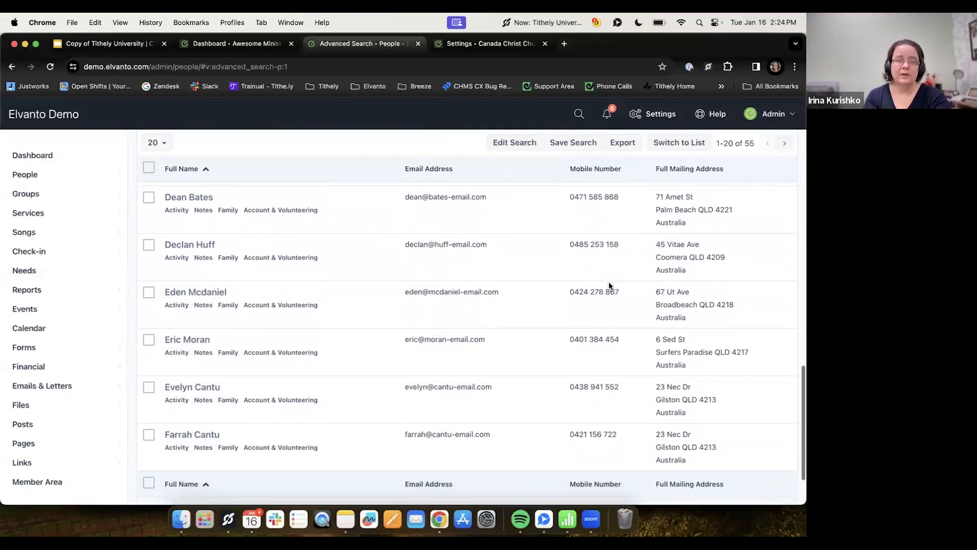
{"action": "scroll", "coordinate": [610, 285], "scroll_direction": "down", "scroll_amount": 2}
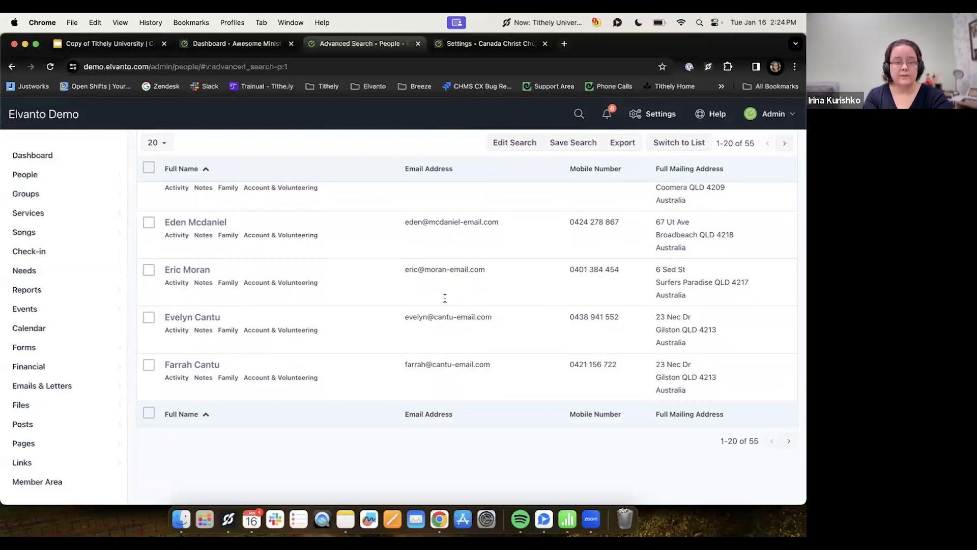
{"action": "scroll", "coordinate": [331, 346], "scroll_direction": "down", "scroll_amount": 1}
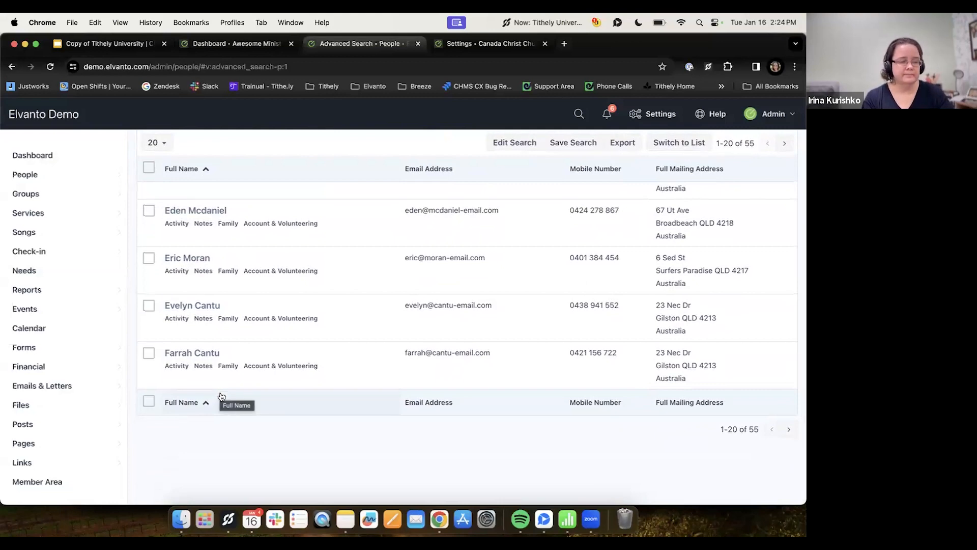
{"action": "scroll", "coordinate": [348, 343], "scroll_direction": "up", "scroll_amount": 10}
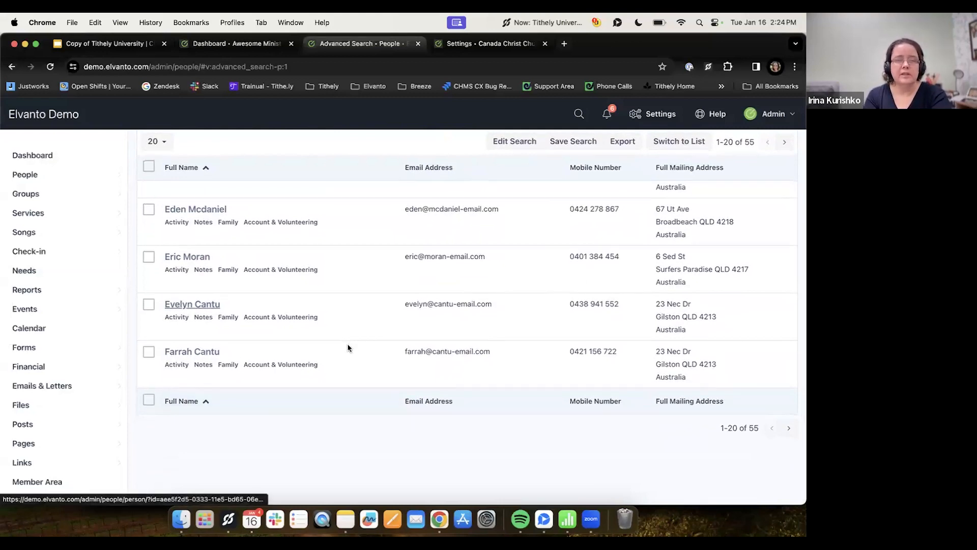
{"action": "scroll", "coordinate": [348, 343], "scroll_direction": "up", "scroll_amount": 15}
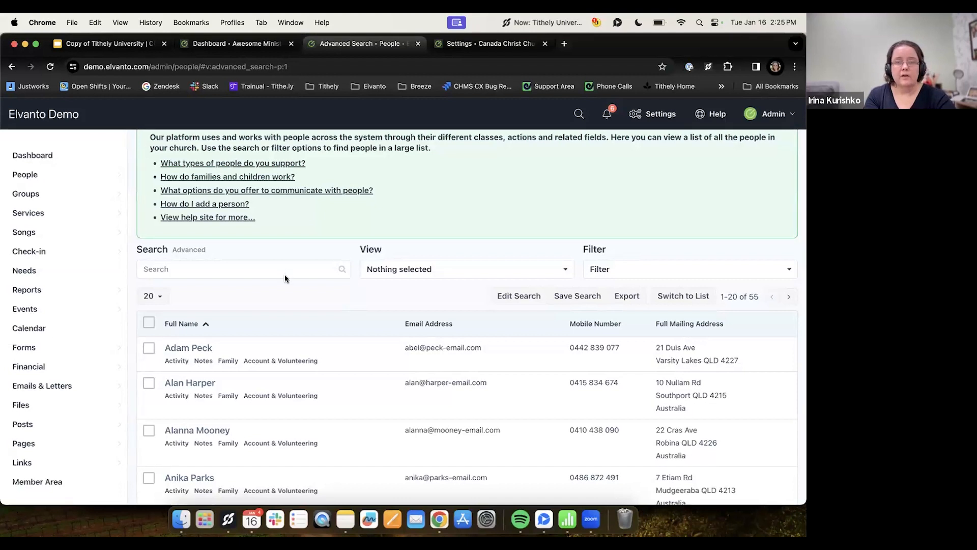
{"action": "scroll", "coordinate": [285, 277], "scroll_direction": "down", "scroll_amount": 2}
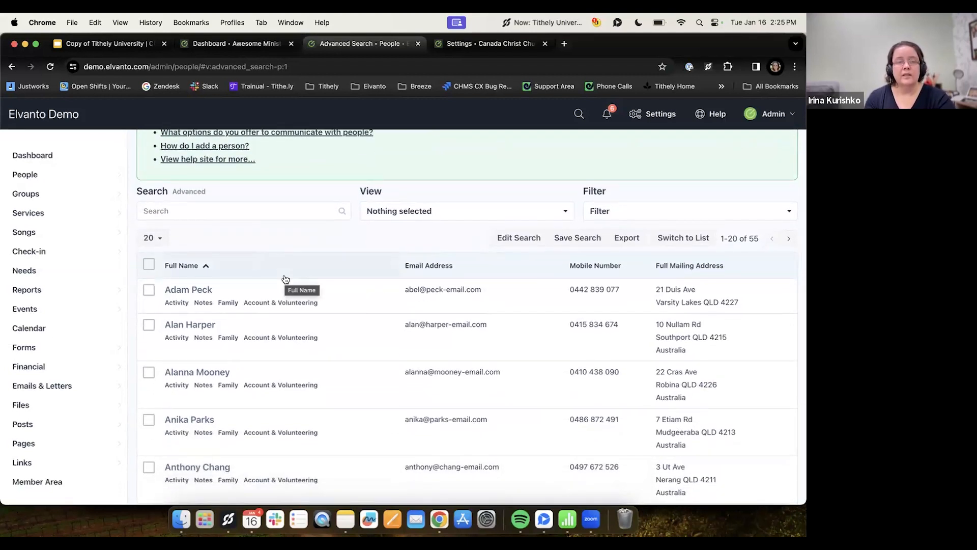
- Open the financial batches and change the view to Transactions
{"action": "mouse_move", "coordinate": [81, 376]}
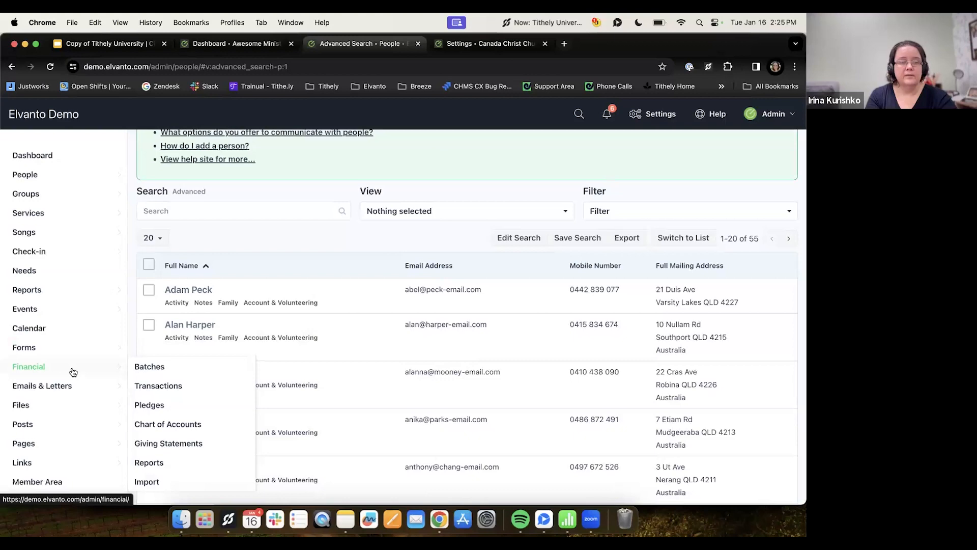
{"action": "left_click", "coordinate": [142, 366]}
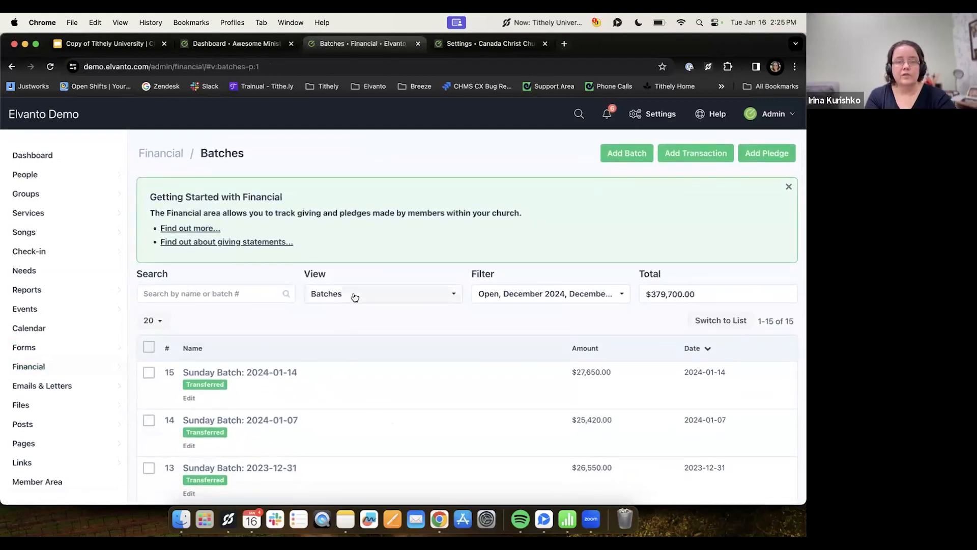
{"action": "left_click", "coordinate": [389, 294]}
{"action": "left_click", "coordinate": [363, 351]}
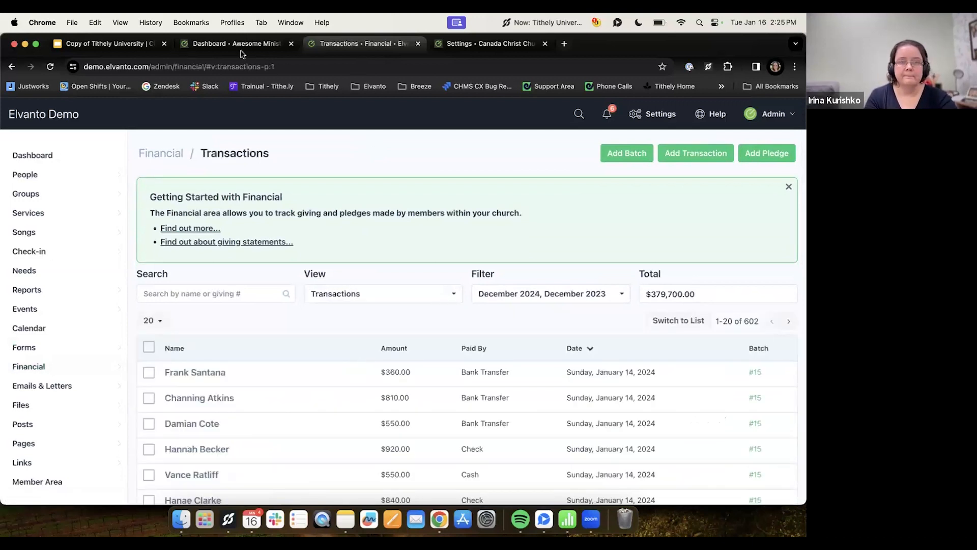
- Switch to the Google Slides presentation and show the Setting up Templates slide
{"action": "left_click", "coordinate": [125, 46]}
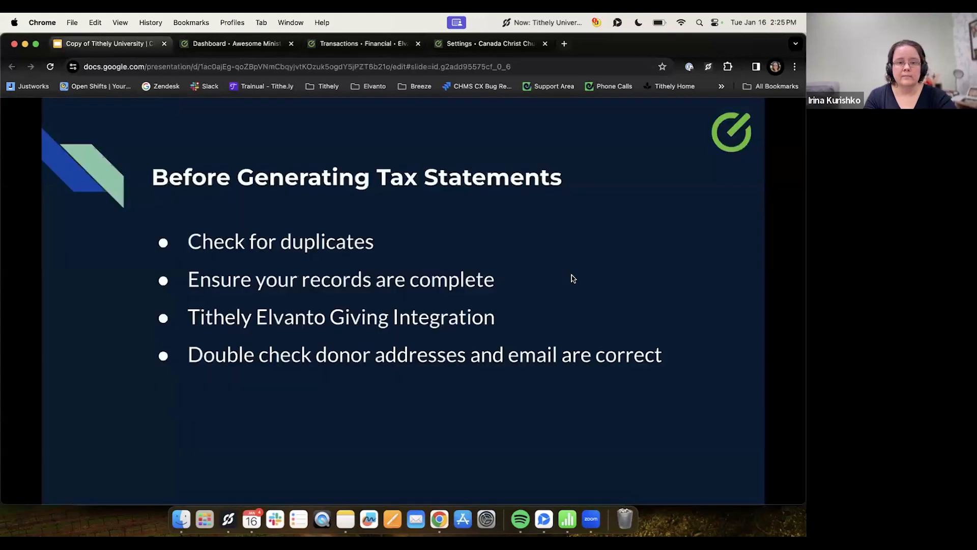
{"action": "key", "text": "Right"}
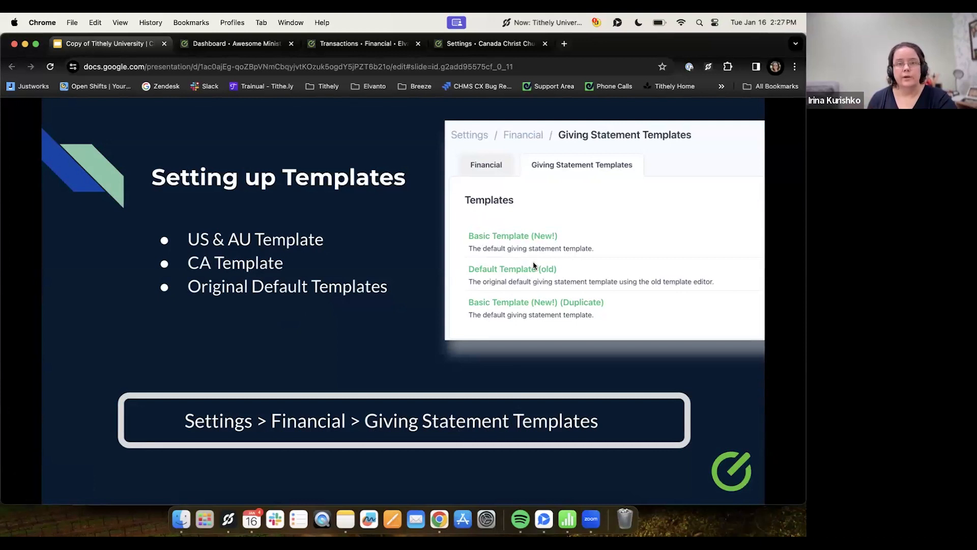
{"action": "key", "text": "Right"}
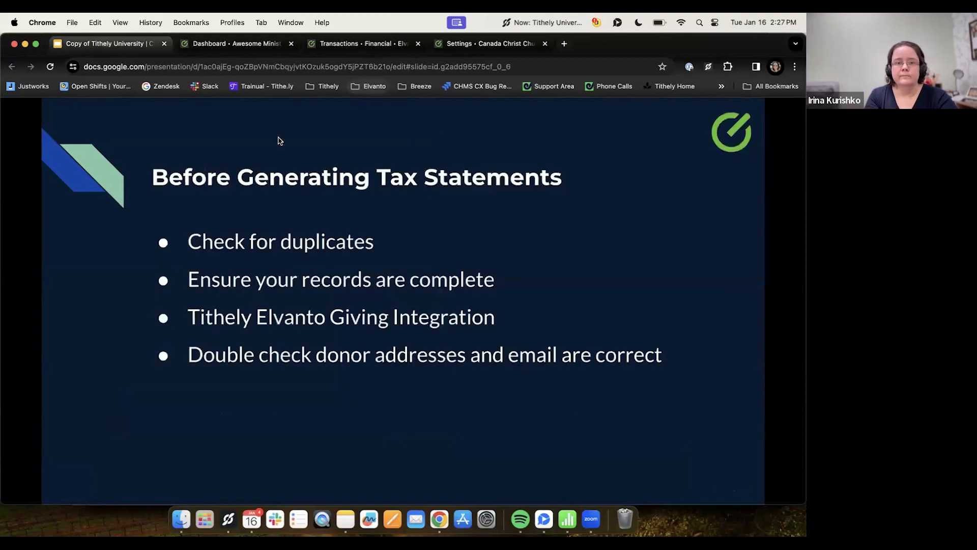
{"action": "key", "text": "Left"}
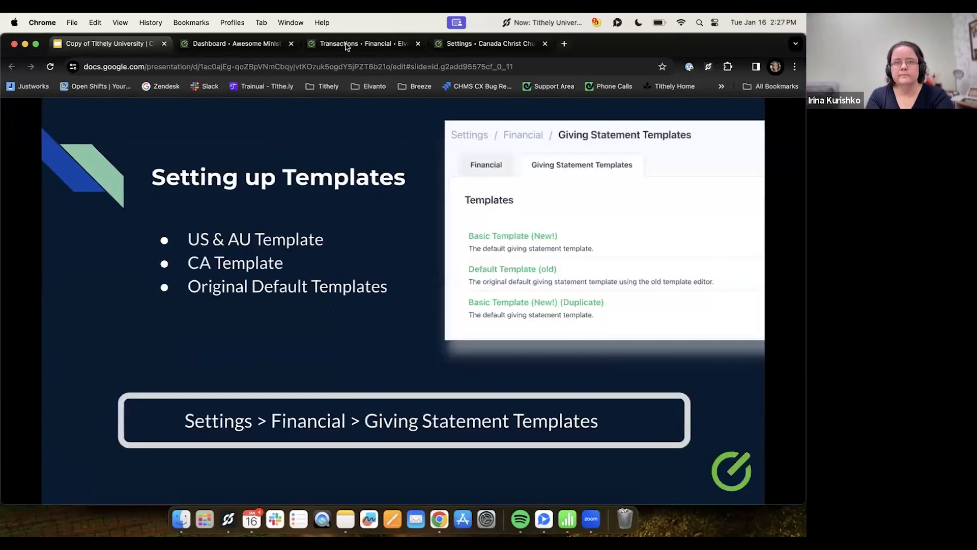
- Switch to the Elvanto demo account and open the Basic Template (New!) giving statement template from the financial settings
{"action": "left_click", "coordinate": [347, 45]}
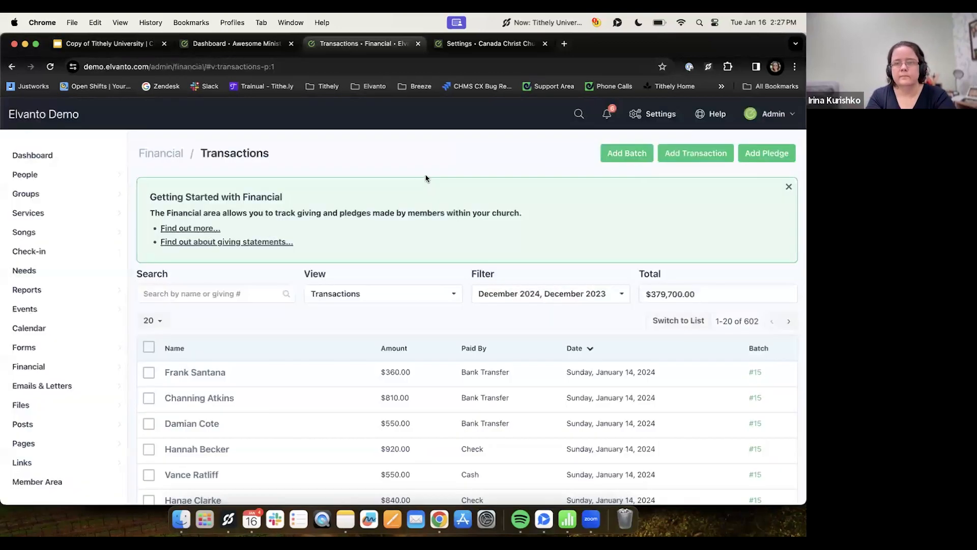
{"action": "left_click", "coordinate": [653, 115]}
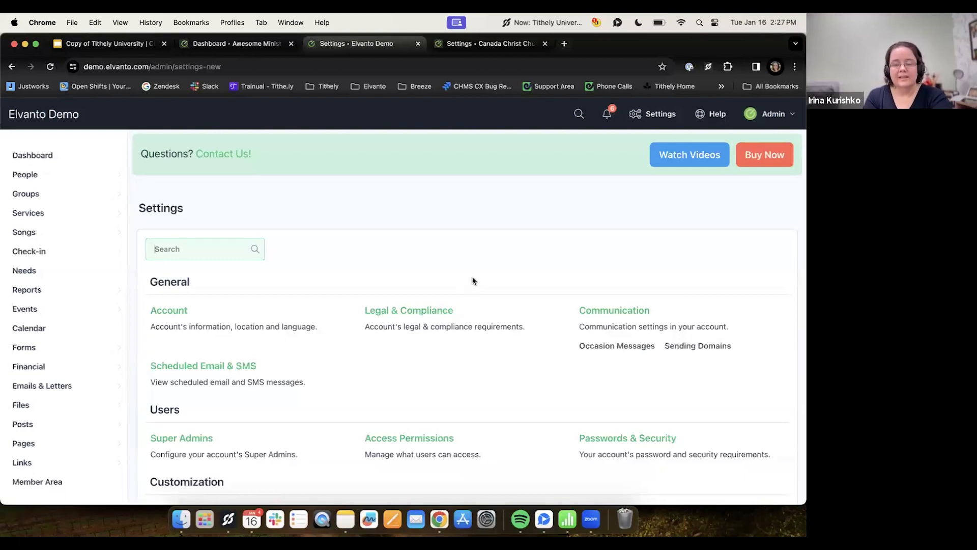
{"action": "scroll", "coordinate": [472, 281], "scroll_direction": "down", "scroll_amount": 4}
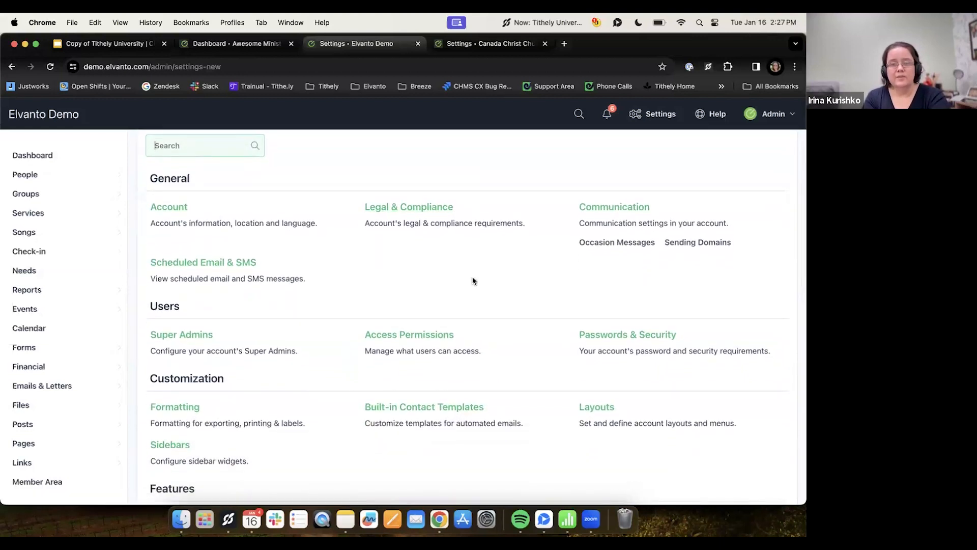
{"action": "scroll", "coordinate": [473, 280], "scroll_direction": "down", "scroll_amount": 3}
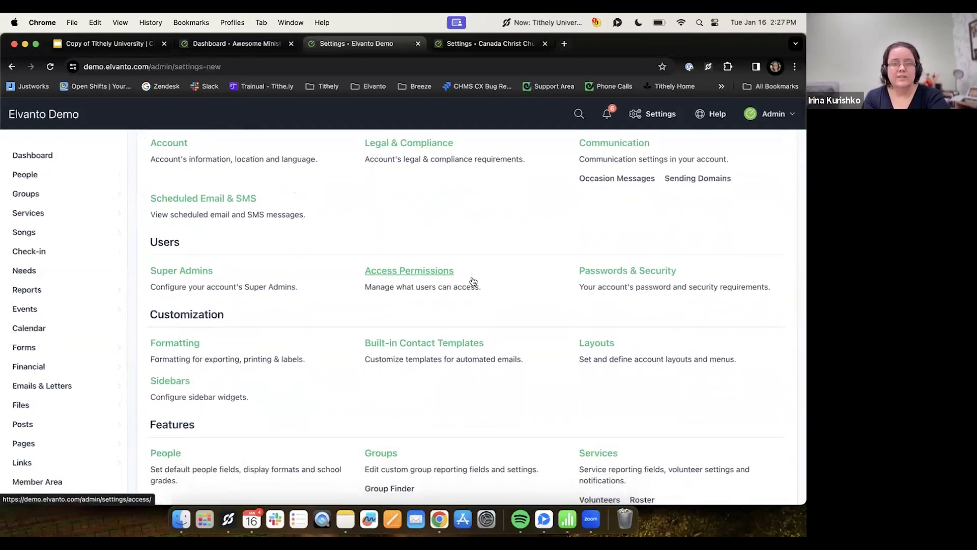
{"action": "scroll", "coordinate": [472, 280], "scroll_direction": "up", "scroll_amount": 3}
{"action": "scroll", "coordinate": [474, 280], "scroll_direction": "down", "scroll_amount": 7}
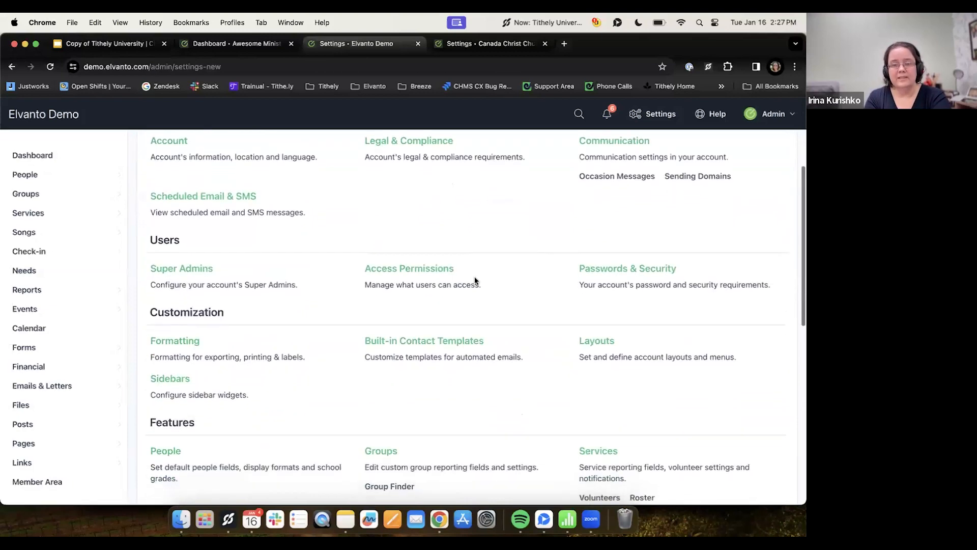
{"action": "scroll", "coordinate": [475, 280], "scroll_direction": "down", "scroll_amount": 6}
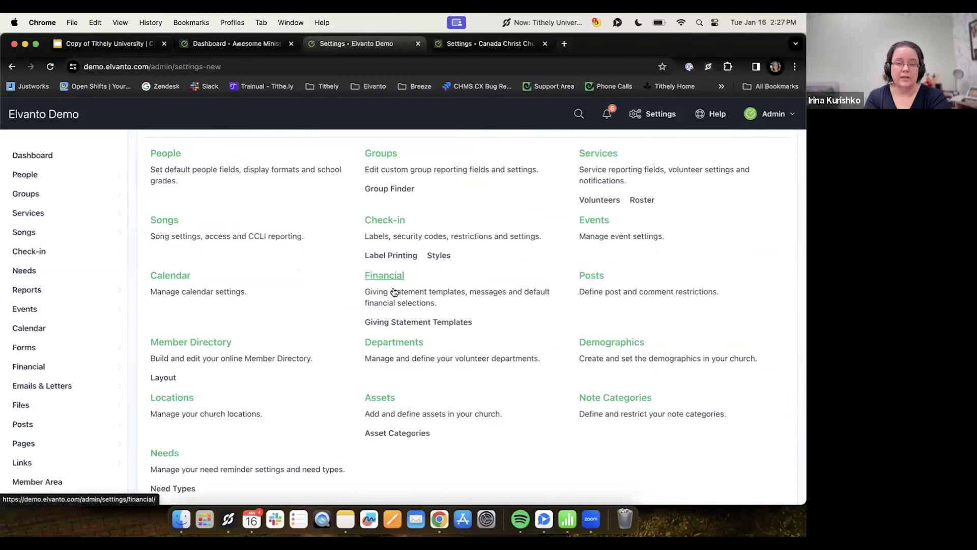
{"action": "left_click", "coordinate": [377, 322]}
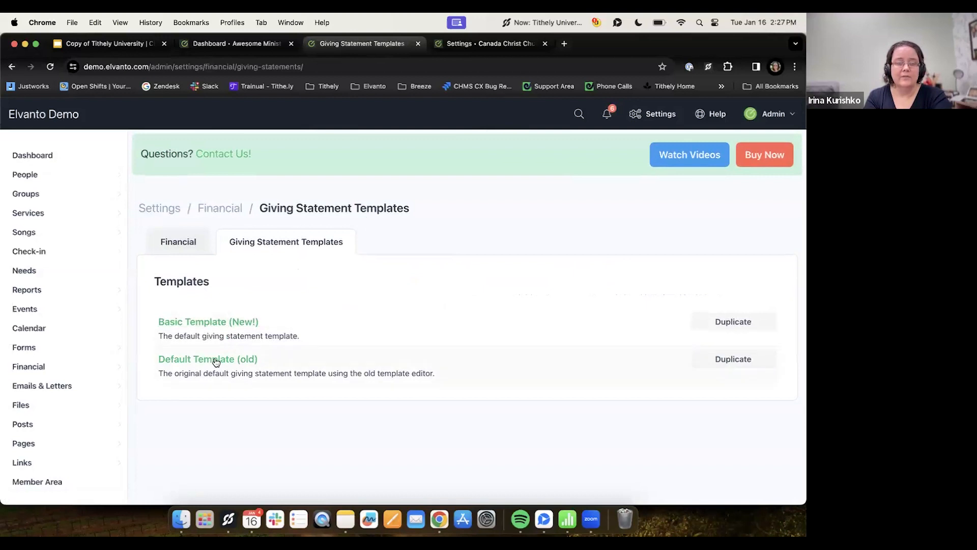
{"action": "left_click", "coordinate": [183, 324]}
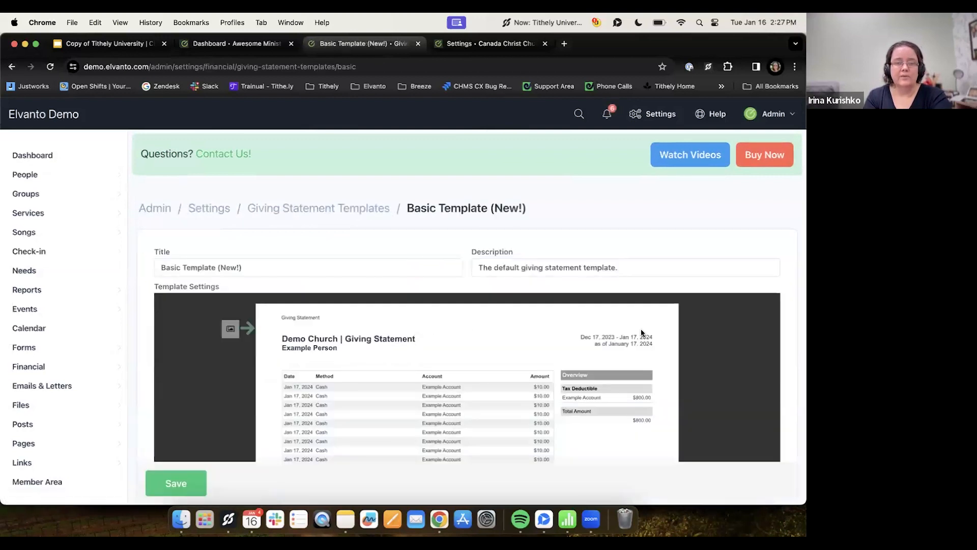
- Look through both pages of the Basic Template (New!) preview, then examine the first page's header and logo placeholder
{"action": "scroll", "coordinate": [654, 328], "scroll_direction": "down", "scroll_amount": 3}
{"action": "scroll", "coordinate": [682, 333], "scroll_direction": "down", "scroll_amount": 7}
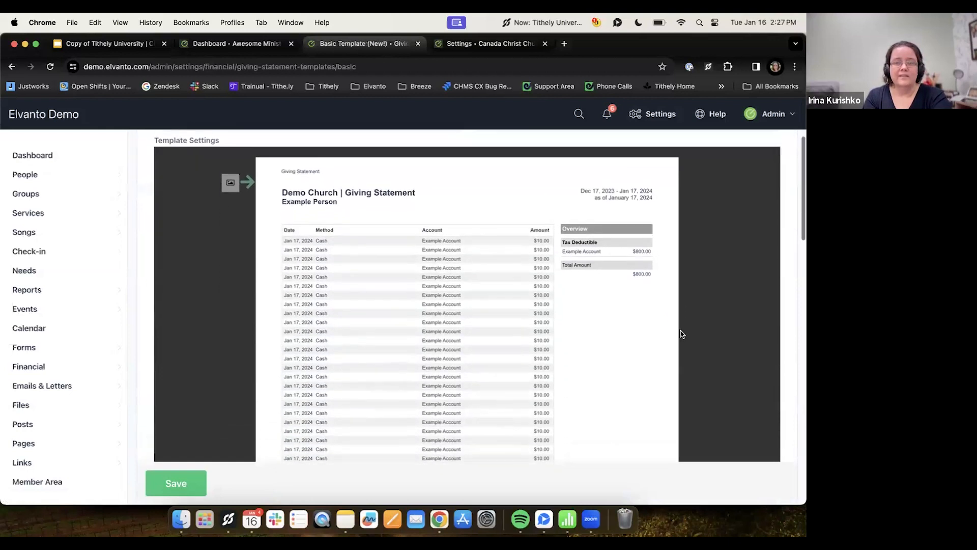
{"action": "scroll", "coordinate": [682, 334], "scroll_direction": "down", "scroll_amount": 10}
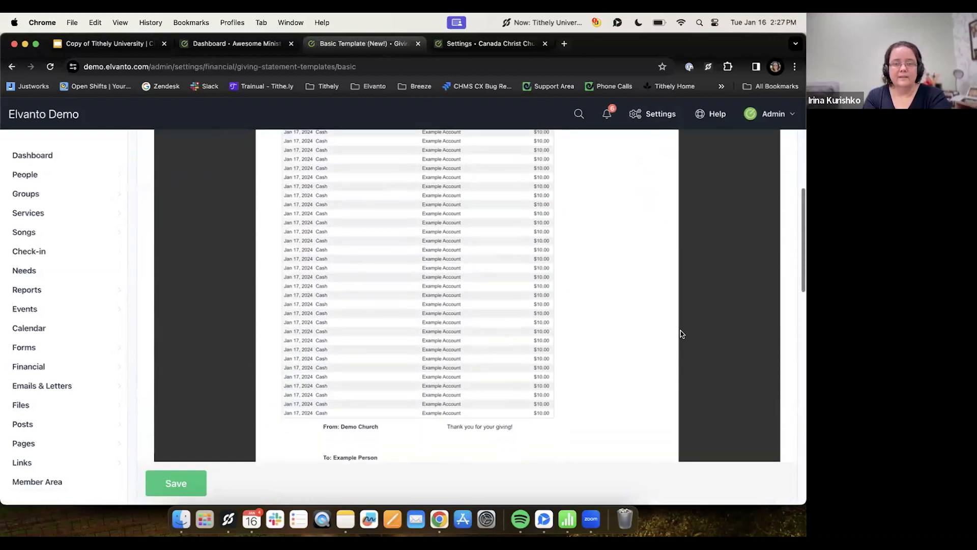
{"action": "scroll", "coordinate": [681, 334], "scroll_direction": "down", "scroll_amount": 5}
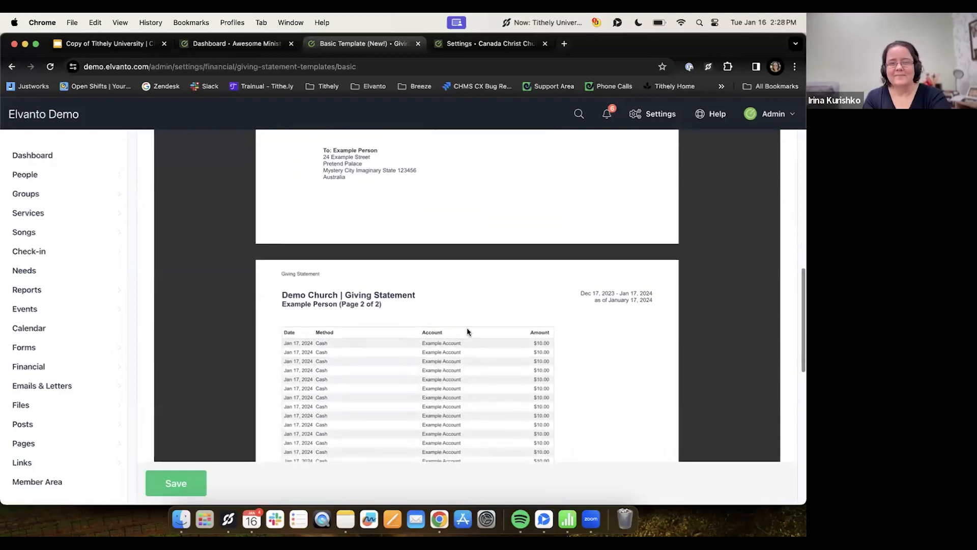
{"action": "scroll", "coordinate": [468, 327], "scroll_direction": "down", "scroll_amount": 4}
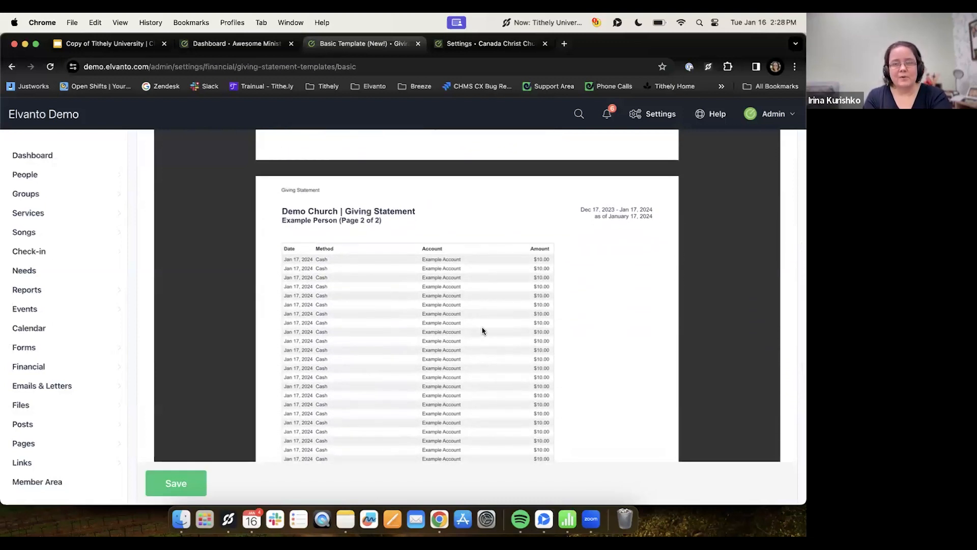
{"action": "scroll", "coordinate": [476, 330], "scroll_direction": "down", "scroll_amount": 12}
{"action": "scroll", "coordinate": [483, 331], "scroll_direction": "up", "scroll_amount": 15}
{"action": "scroll", "coordinate": [482, 331], "scroll_direction": "up", "scroll_amount": 15}
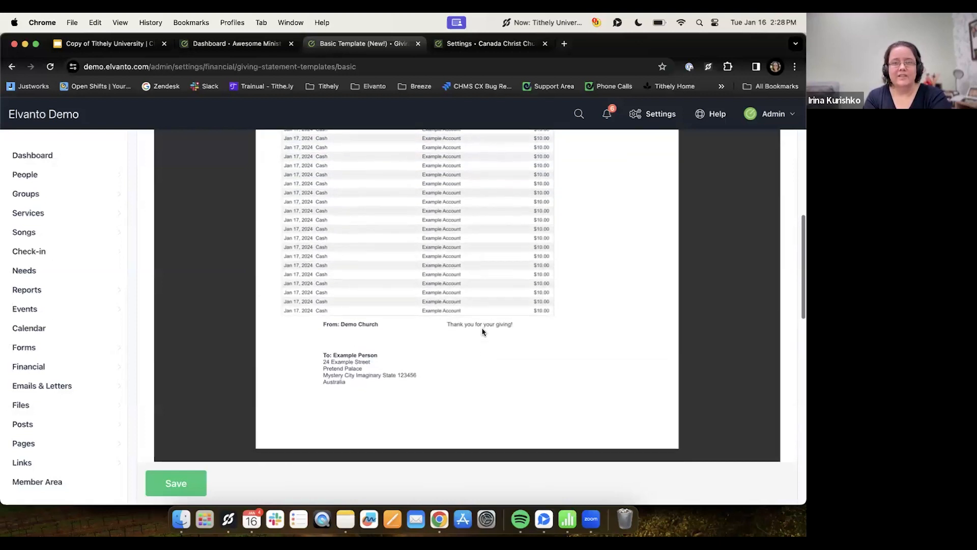
{"action": "scroll", "coordinate": [483, 331], "scroll_direction": "up", "scroll_amount": 5}
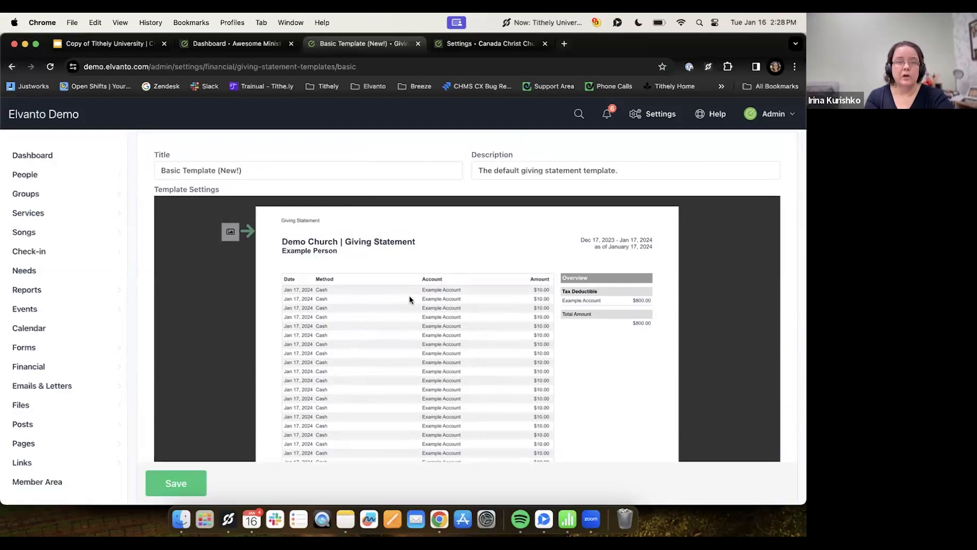
{"action": "scroll", "coordinate": [410, 299], "scroll_direction": "down", "scroll_amount": 1}
{"action": "mouse_move", "coordinate": [231, 213]}
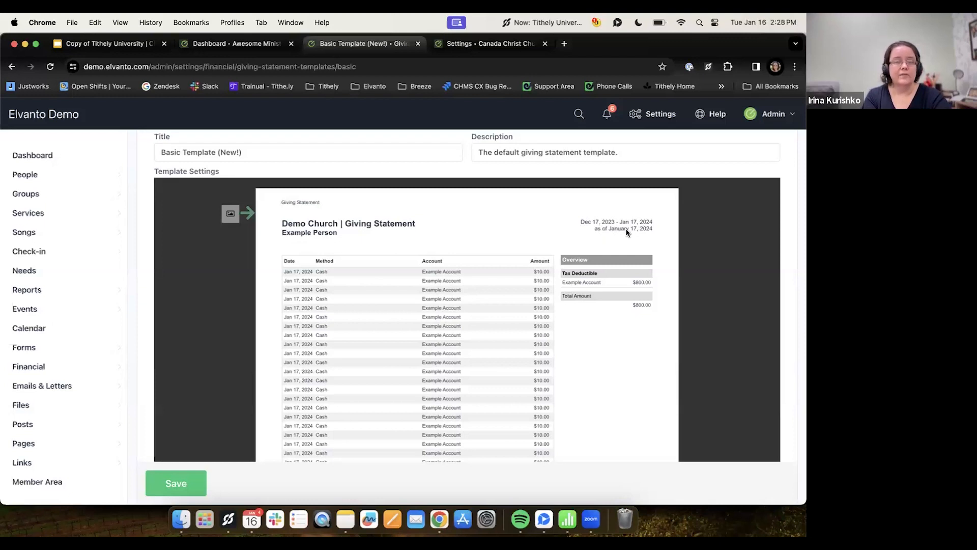
- Examine the statement's date range, giving overview, church and recipient address block, and thank-you message in the template preview
{"action": "scroll", "coordinate": [626, 232], "scroll_direction": "down", "scroll_amount": 5}
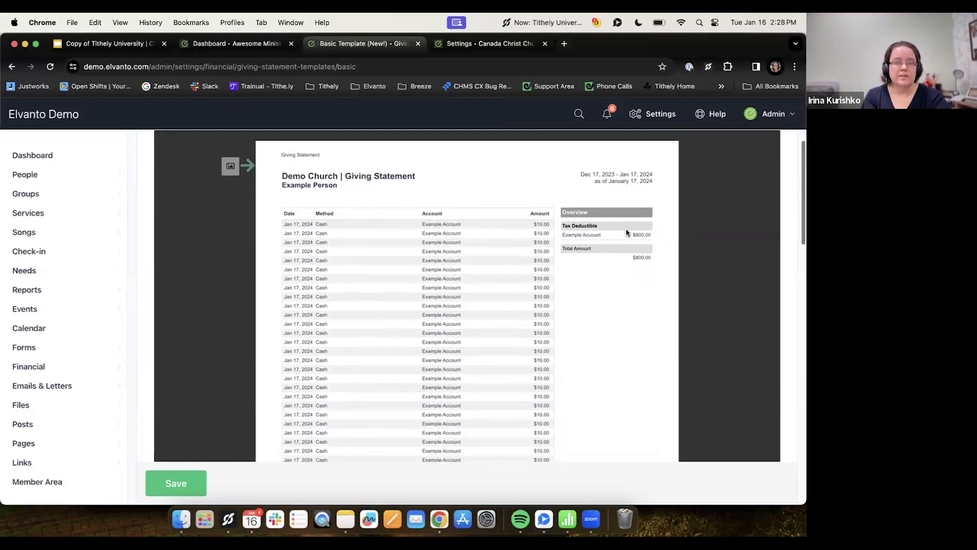
{"action": "scroll", "coordinate": [626, 232], "scroll_direction": "down", "scroll_amount": 12}
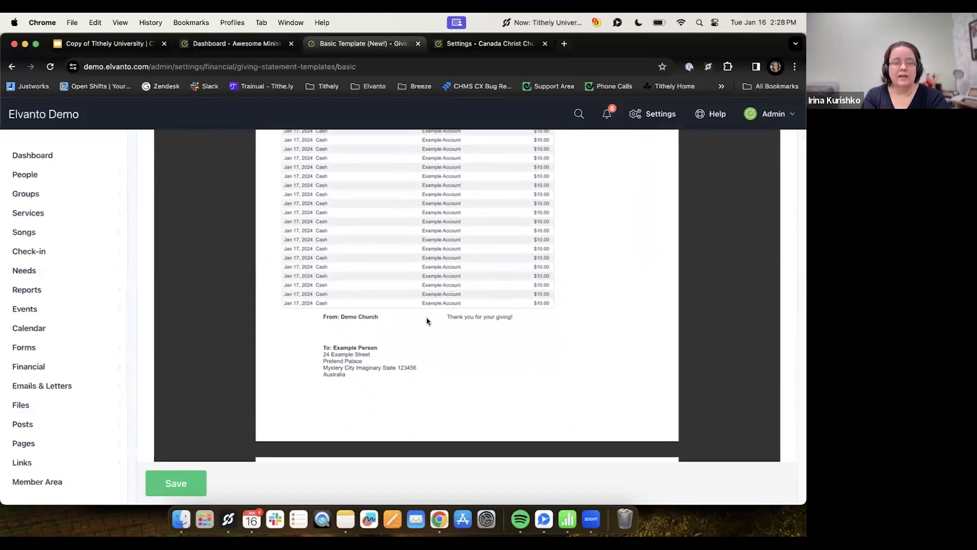
{"action": "scroll", "coordinate": [413, 304], "scroll_direction": "down", "scroll_amount": 3}
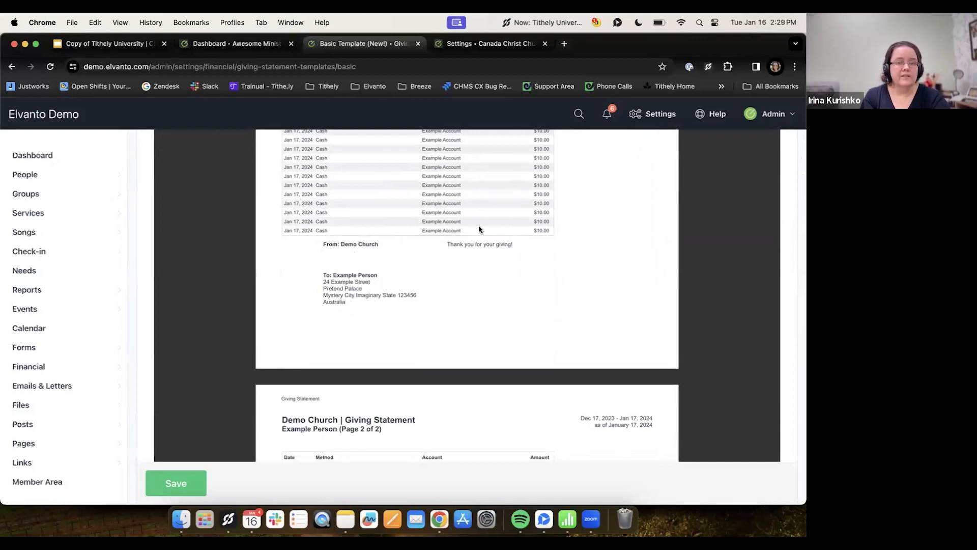
{"action": "scroll", "coordinate": [475, 253], "scroll_direction": "up", "scroll_amount": 5}
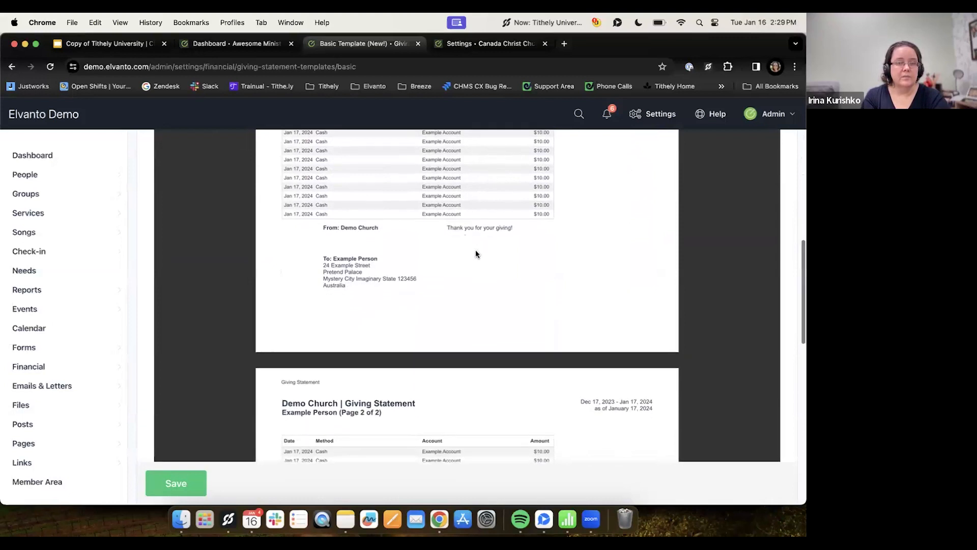
{"action": "scroll", "coordinate": [476, 252], "scroll_direction": "down", "scroll_amount": 5}
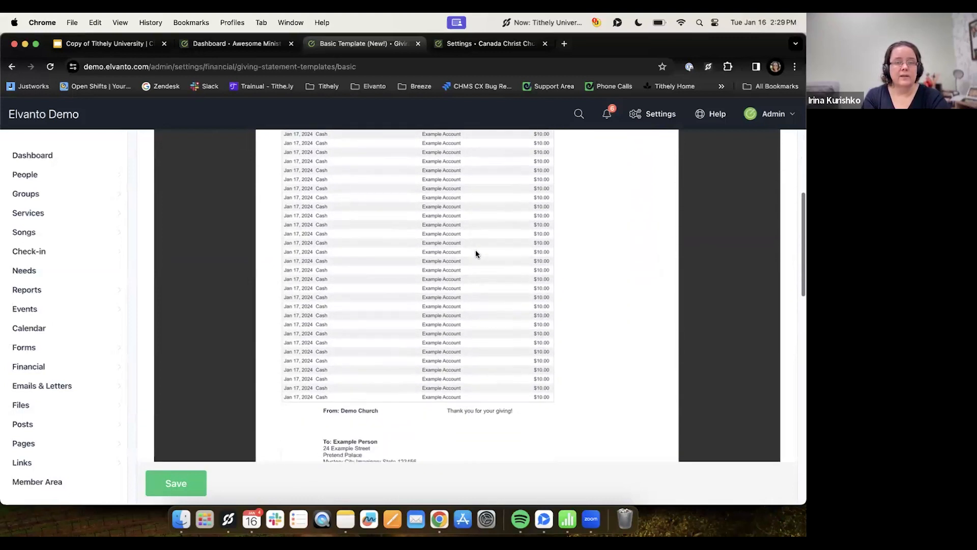
{"action": "scroll", "coordinate": [474, 256], "scroll_direction": "down", "scroll_amount": 2}
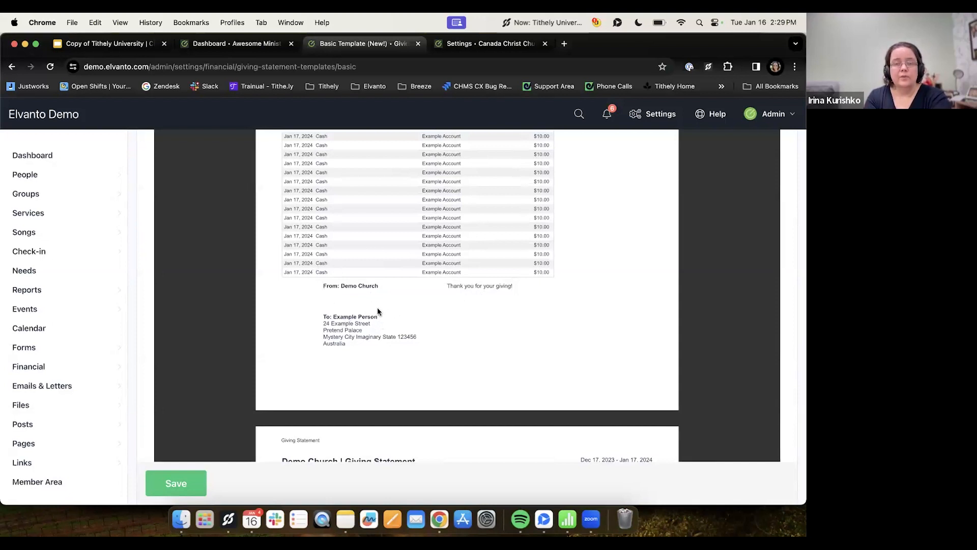
{"action": "scroll", "coordinate": [388, 303], "scroll_direction": "up", "scroll_amount": 10}
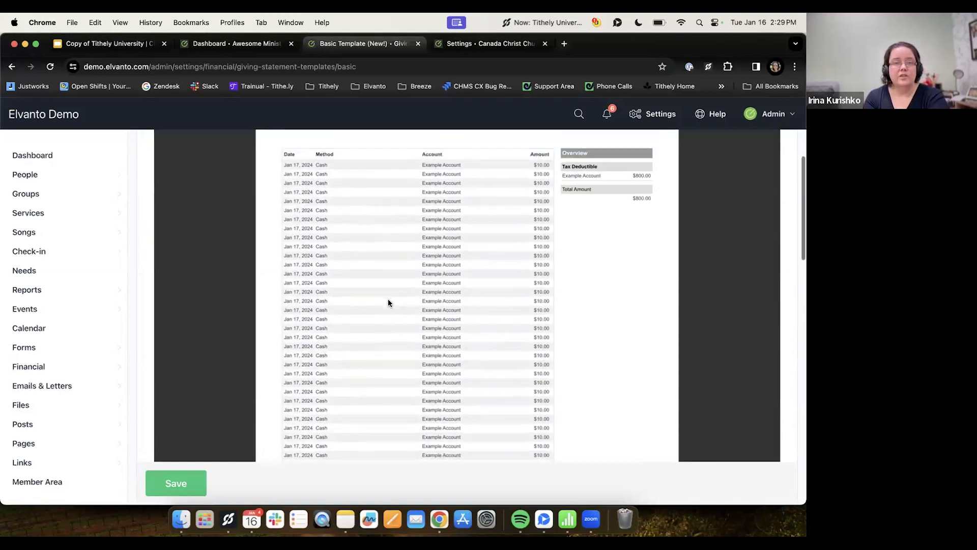
{"action": "scroll", "coordinate": [388, 302], "scroll_direction": "down", "scroll_amount": 8}
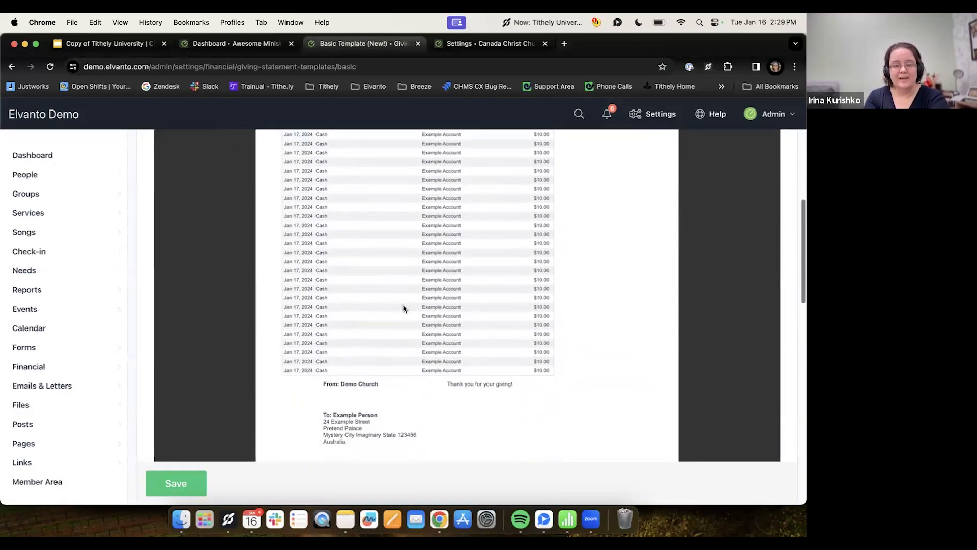
{"action": "scroll", "coordinate": [418, 307], "scroll_direction": "down", "scroll_amount": 5}
{"action": "scroll", "coordinate": [418, 306], "scroll_direction": "up", "scroll_amount": 5}
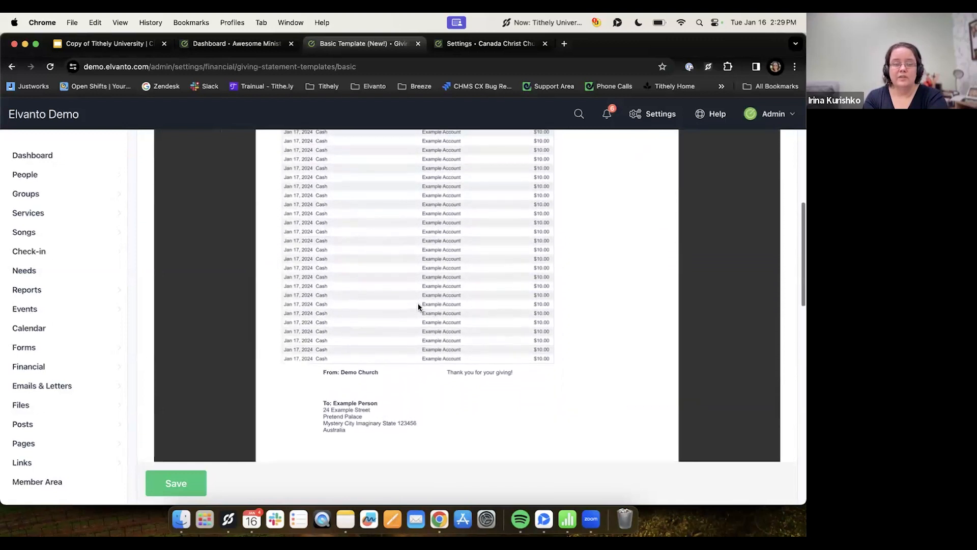
{"action": "scroll", "coordinate": [418, 307], "scroll_direction": "up", "scroll_amount": 10}
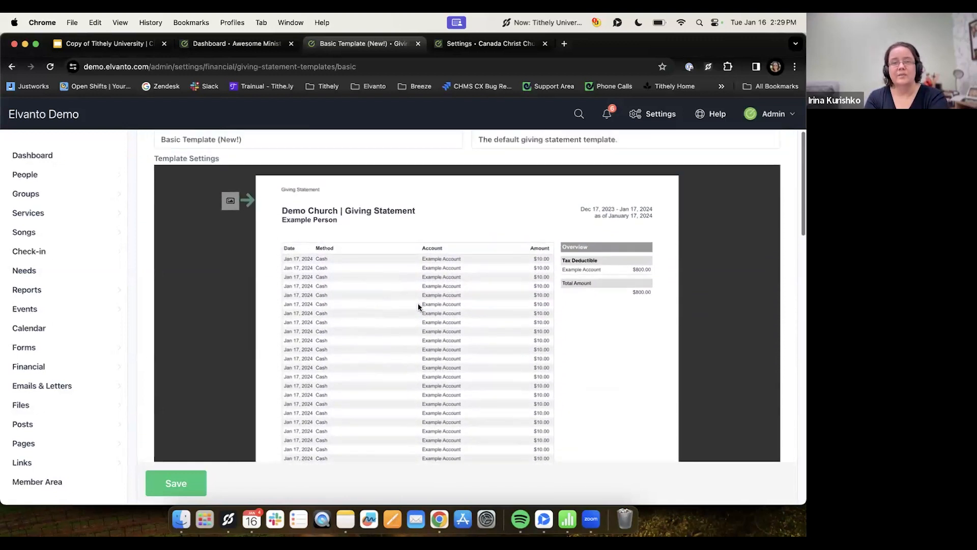
{"action": "scroll", "coordinate": [419, 307], "scroll_direction": "up", "scroll_amount": 5}
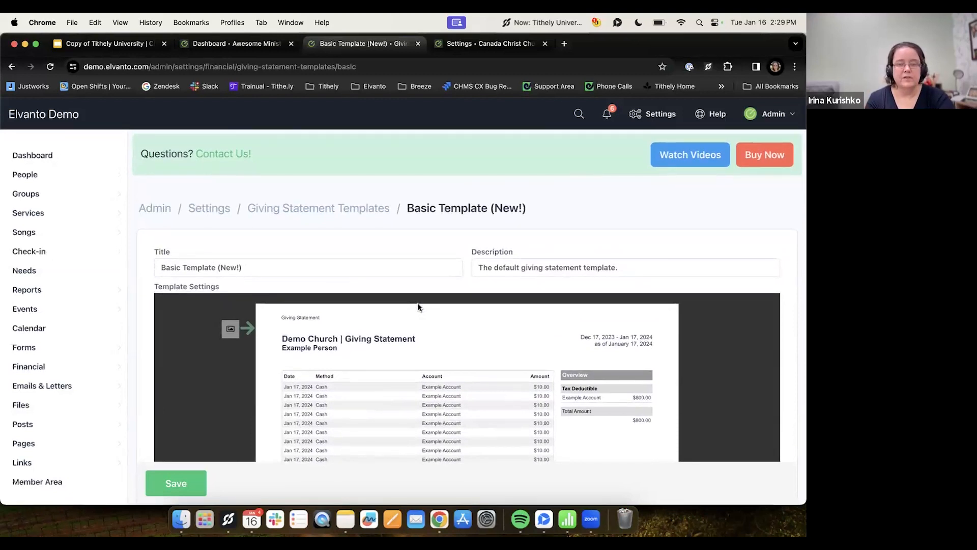
- Go back to the account settings and open the Financial settings
{"action": "left_click", "coordinate": [210, 208]}
{"action": "scroll", "coordinate": [369, 277], "scroll_direction": "down", "scroll_amount": 1}
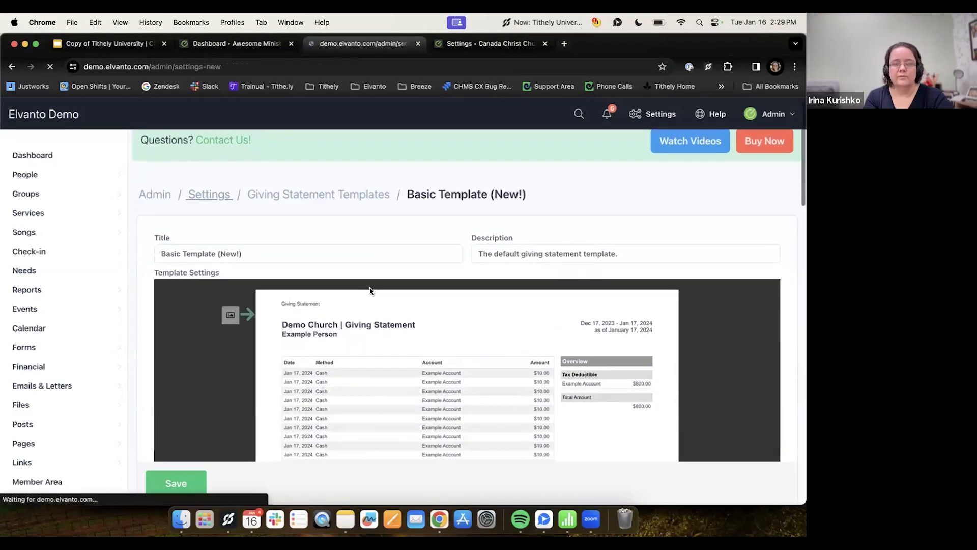
{"action": "scroll", "coordinate": [417, 366], "scroll_direction": "down", "scroll_amount": 6}
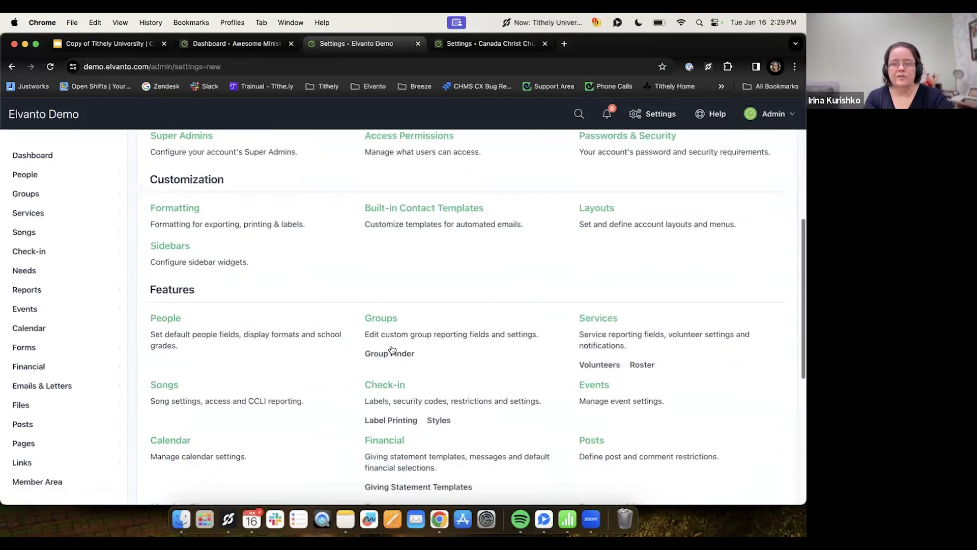
{"action": "scroll", "coordinate": [392, 349], "scroll_direction": "down", "scroll_amount": 2}
{"action": "left_click", "coordinate": [386, 344]}
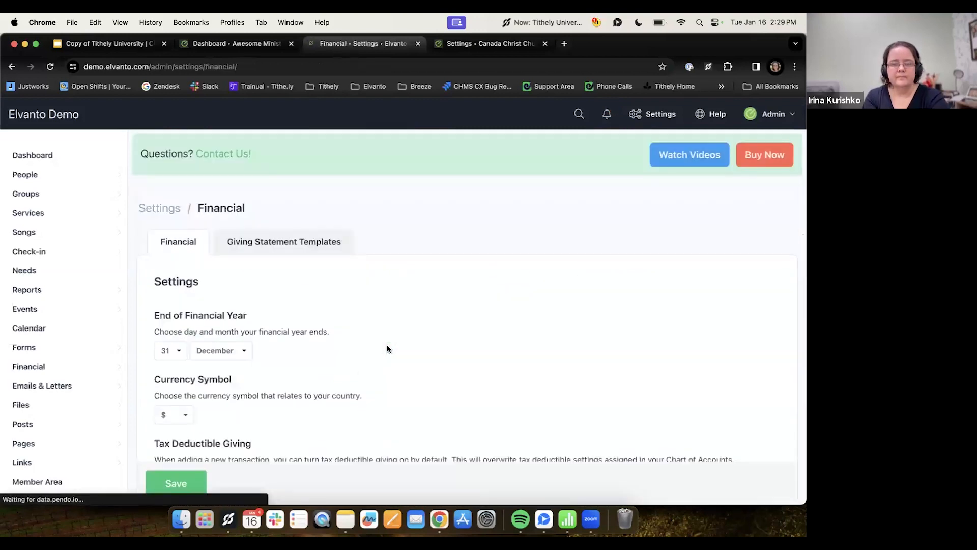
- Review the giving statement message text and its available placeholders under Giving Statement Messages
{"action": "scroll", "coordinate": [386, 349], "scroll_direction": "down", "scroll_amount": 9}
{"action": "scroll", "coordinate": [386, 346], "scroll_direction": "down", "scroll_amount": 6}
{"action": "left_click", "coordinate": [178, 290]}
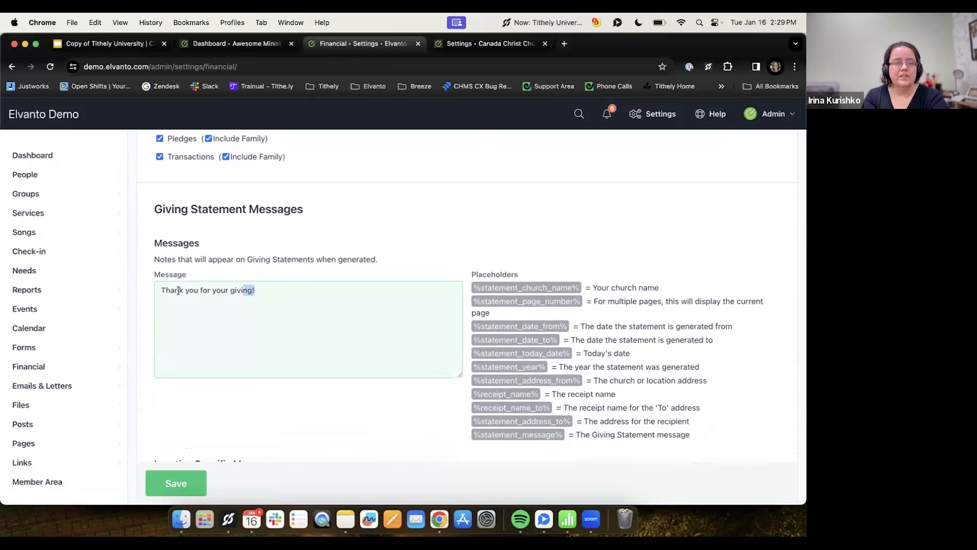
{"action": "triple_click", "coordinate": [178, 290]}
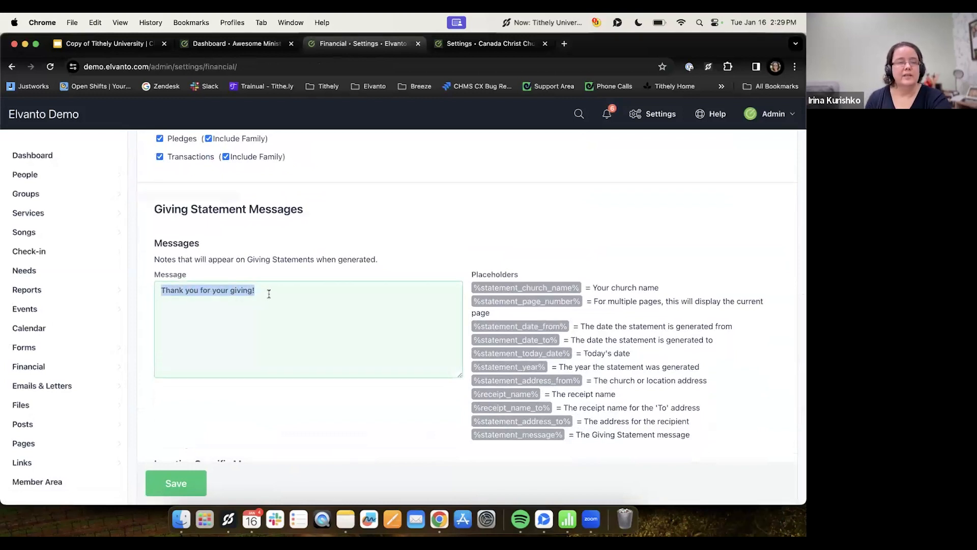
{"action": "left_click", "coordinate": [268, 294]}
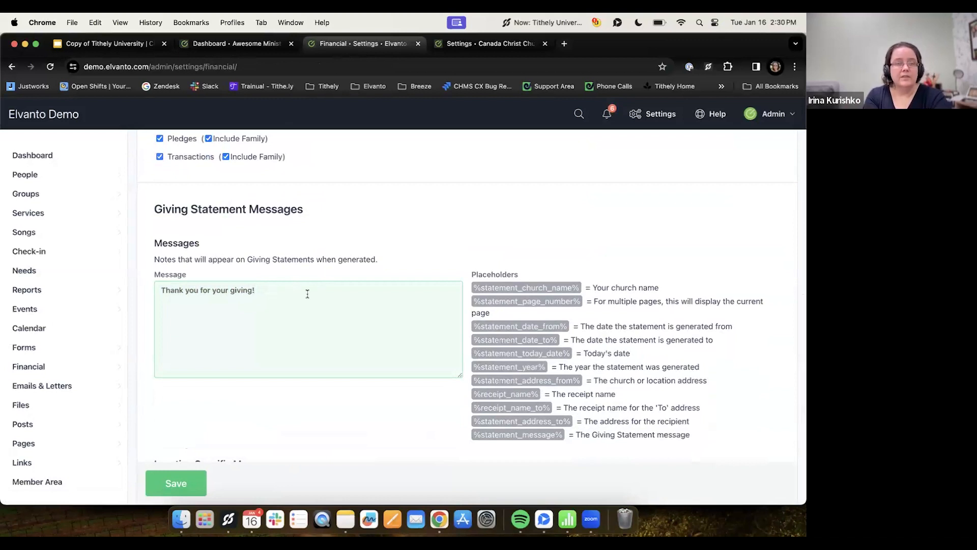
- Return to the Giving Statement Templates and reopen Basic Template (New!)
{"action": "scroll", "coordinate": [307, 294], "scroll_direction": "up", "scroll_amount": 5}
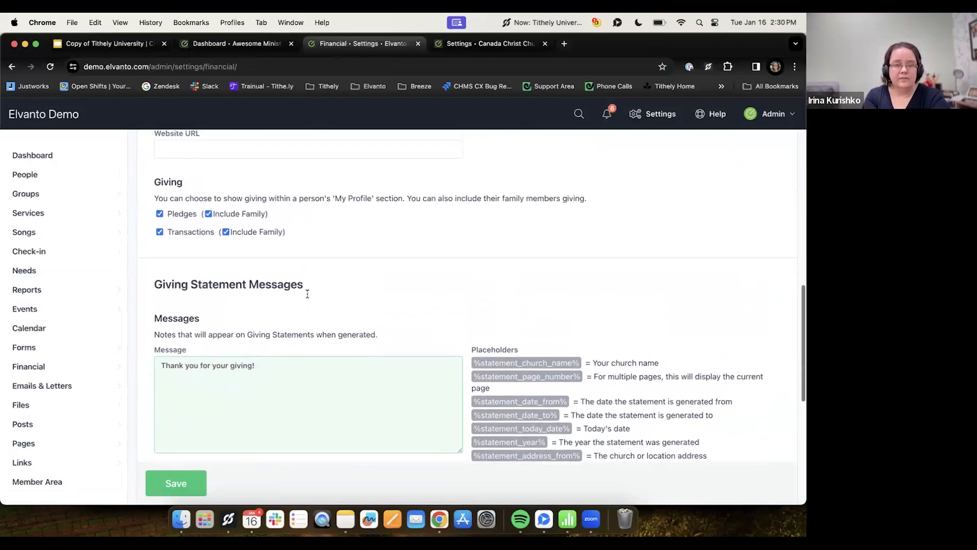
{"action": "scroll", "coordinate": [307, 294], "scroll_direction": "up", "scroll_amount": 10}
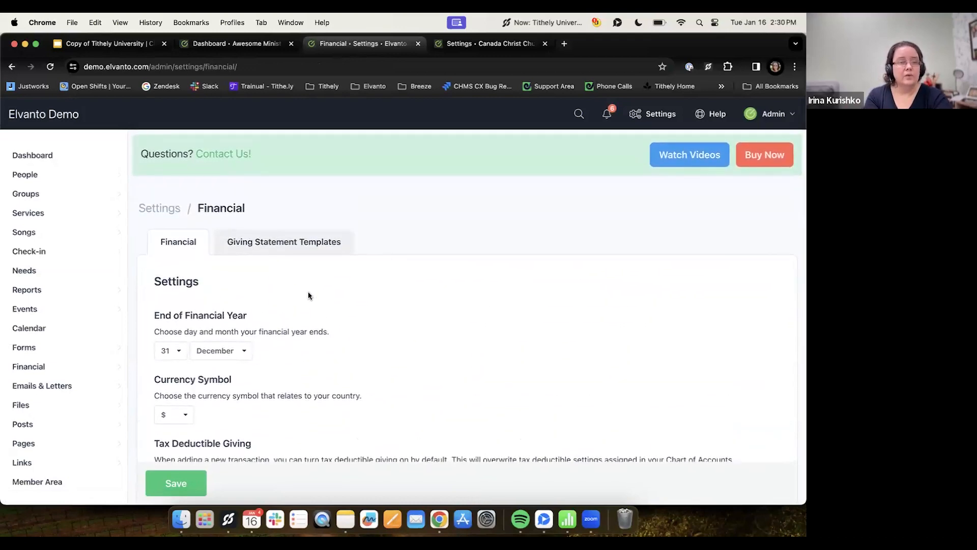
{"action": "left_click", "coordinate": [312, 246]}
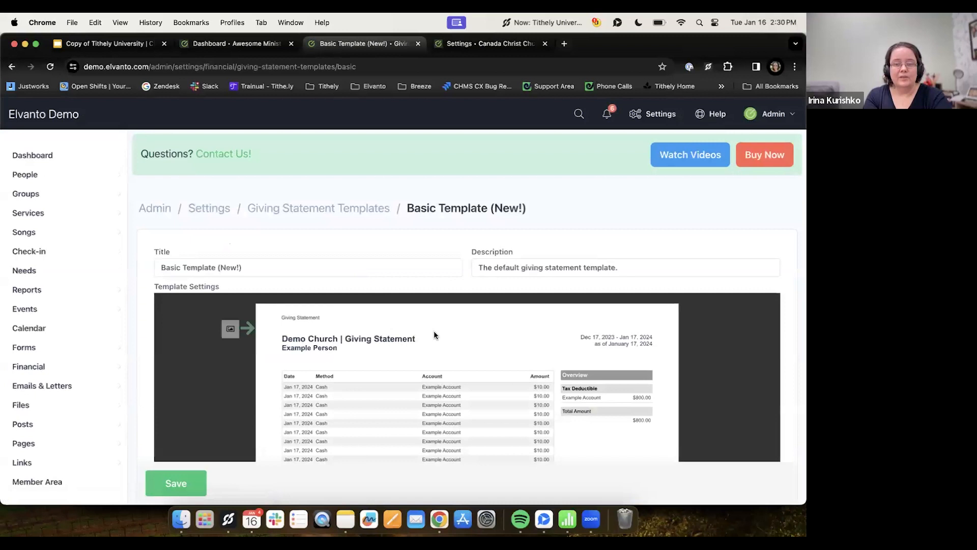
- Look over the basic template's preview, return to the Giving Statement Templates and open Default Template (old)
{"action": "scroll", "coordinate": [434, 333], "scroll_direction": "down", "scroll_amount": 10}
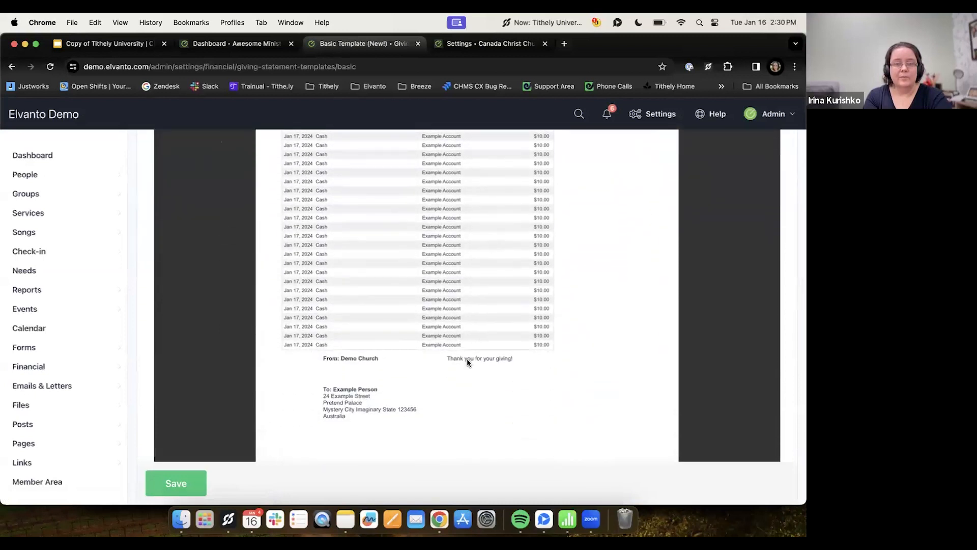
{"action": "scroll", "coordinate": [465, 356], "scroll_direction": "up", "scroll_amount": 10}
{"action": "scroll", "coordinate": [303, 217], "scroll_direction": "up", "scroll_amount": 1}
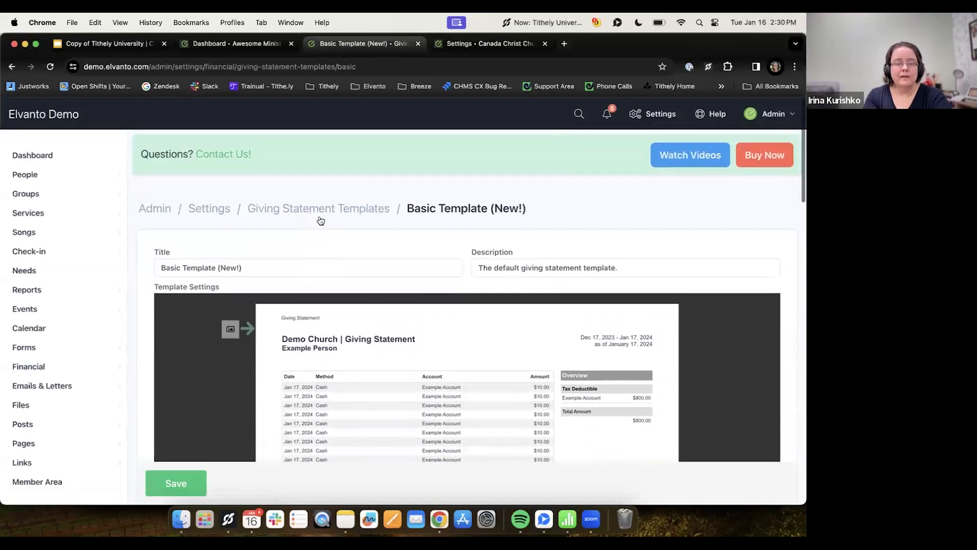
{"action": "left_click", "coordinate": [322, 210]}
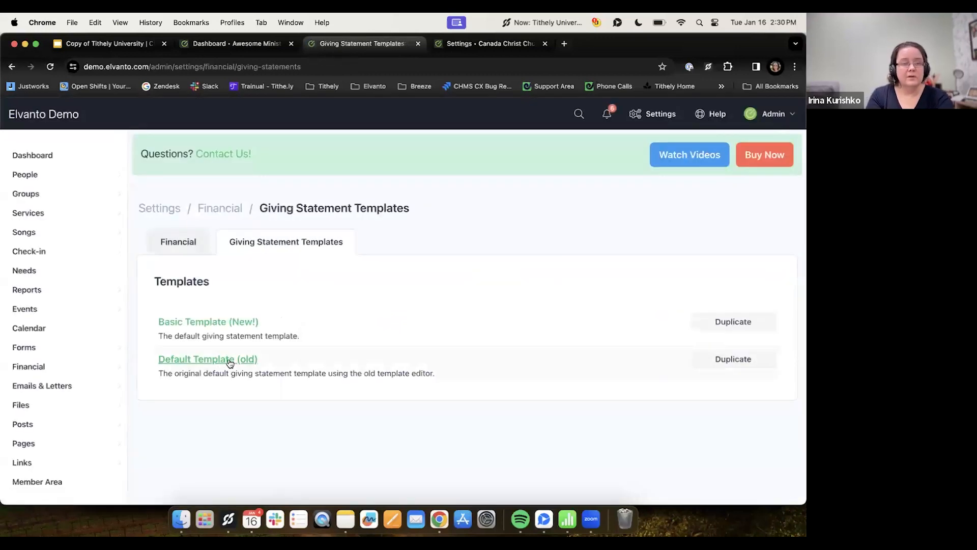
{"action": "left_click", "coordinate": [316, 369]}
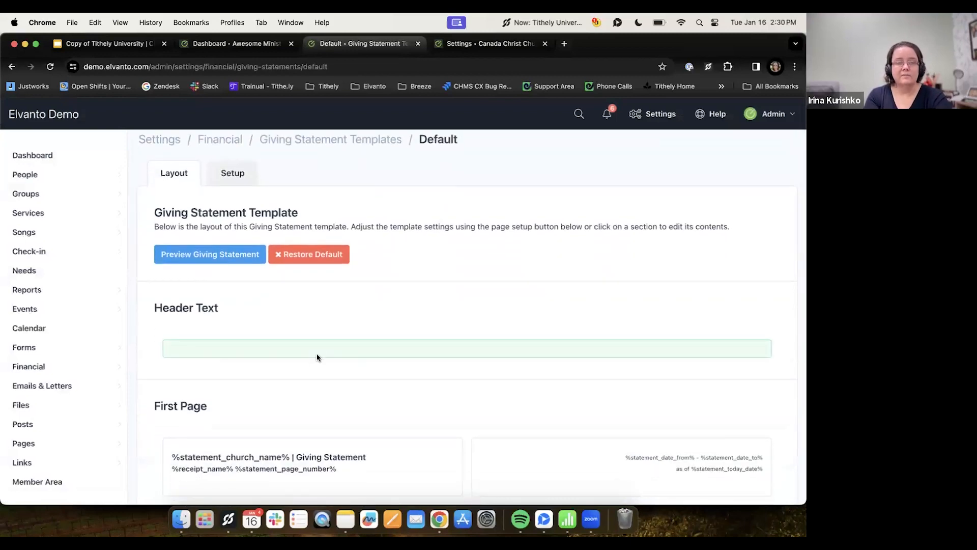
- Examine the old template's layout and the content and placeholders of its first-page church name heading, closing the editor without saving
{"action": "scroll", "coordinate": [316, 356], "scroll_direction": "down", "scroll_amount": 10}
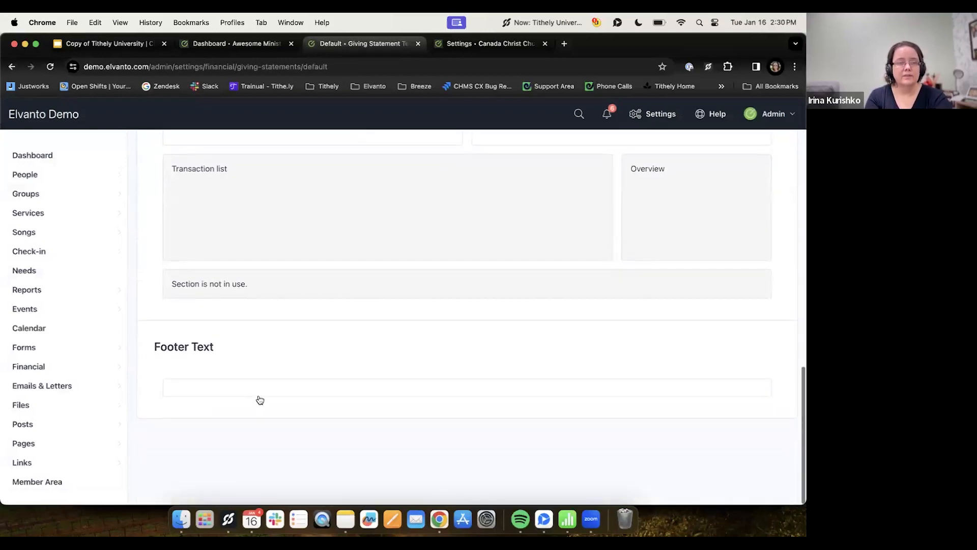
{"action": "scroll", "coordinate": [277, 387], "scroll_direction": "up", "scroll_amount": 4}
{"action": "scroll", "coordinate": [276, 387], "scroll_direction": "up", "scroll_amount": 8}
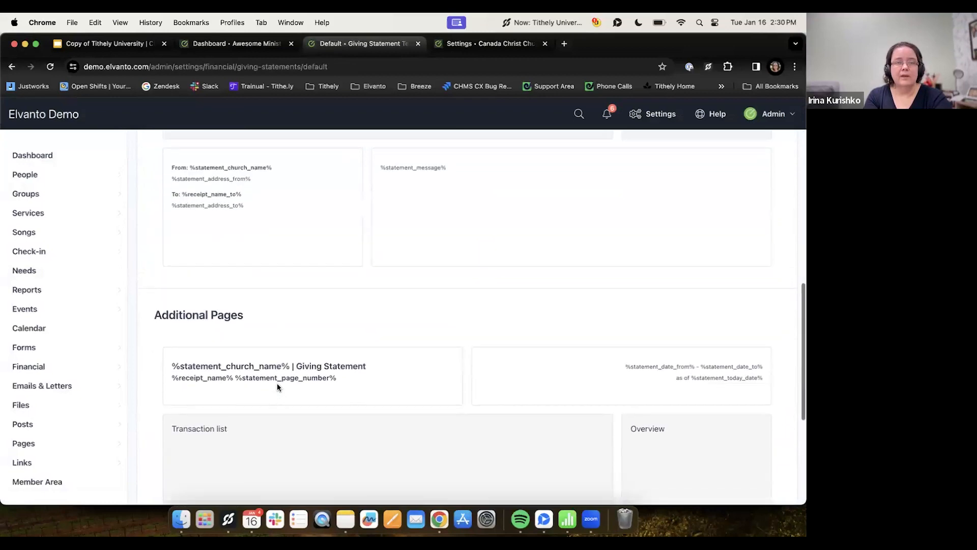
{"action": "left_click", "coordinate": [355, 323]}
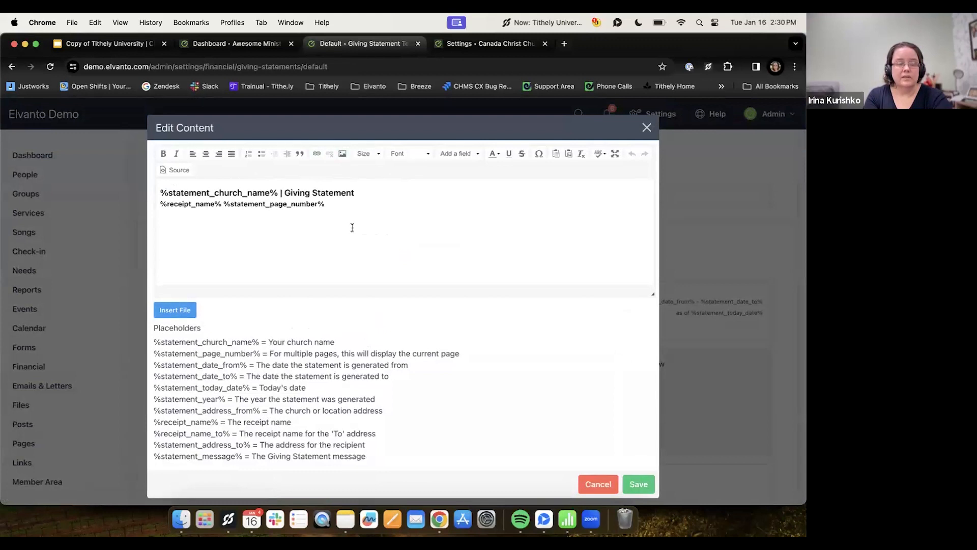
{"action": "left_click_drag", "start_coordinate": [325, 204], "coordinate": [162, 197]}
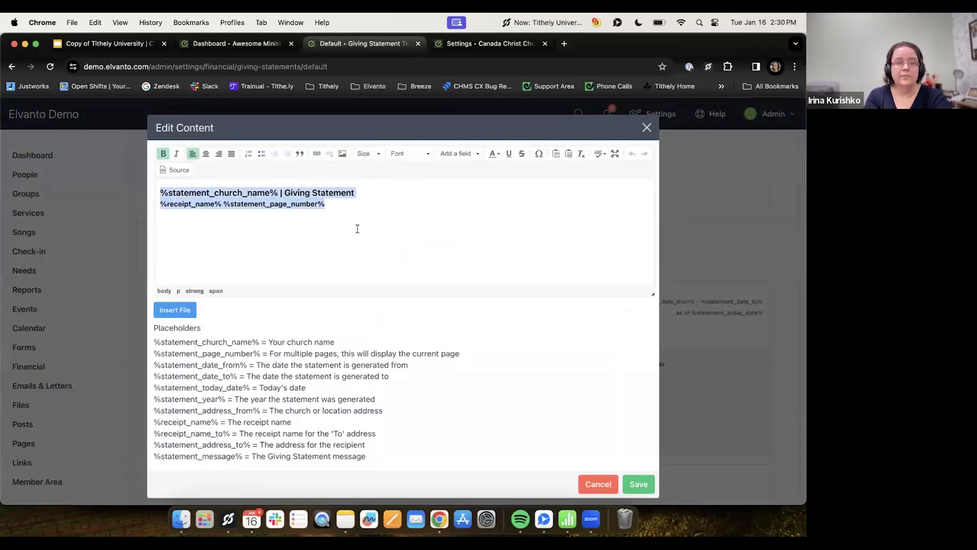
{"action": "left_click", "coordinate": [394, 218]}
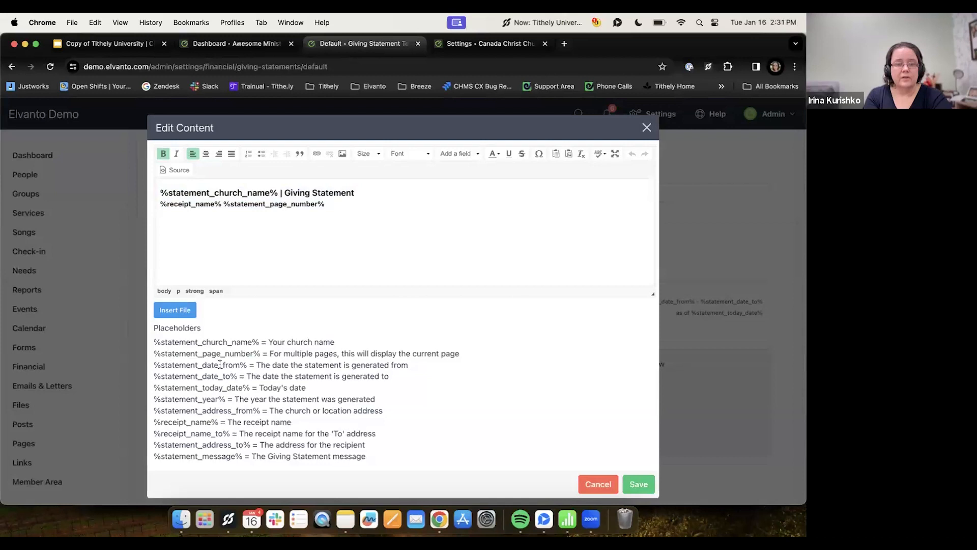
{"action": "left_click", "coordinate": [598, 484]}
- View the content of the first page's statement message block and close the editor without saving
{"action": "scroll", "coordinate": [514, 385], "scroll_direction": "down", "scroll_amount": 3}
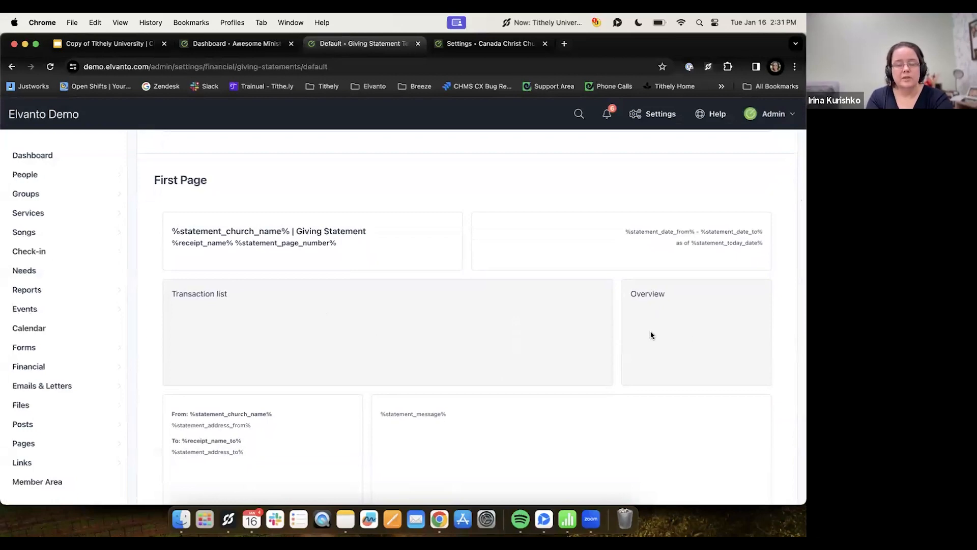
{"action": "scroll", "coordinate": [650, 335], "scroll_direction": "down", "scroll_amount": 4}
{"action": "left_click", "coordinate": [454, 324]}
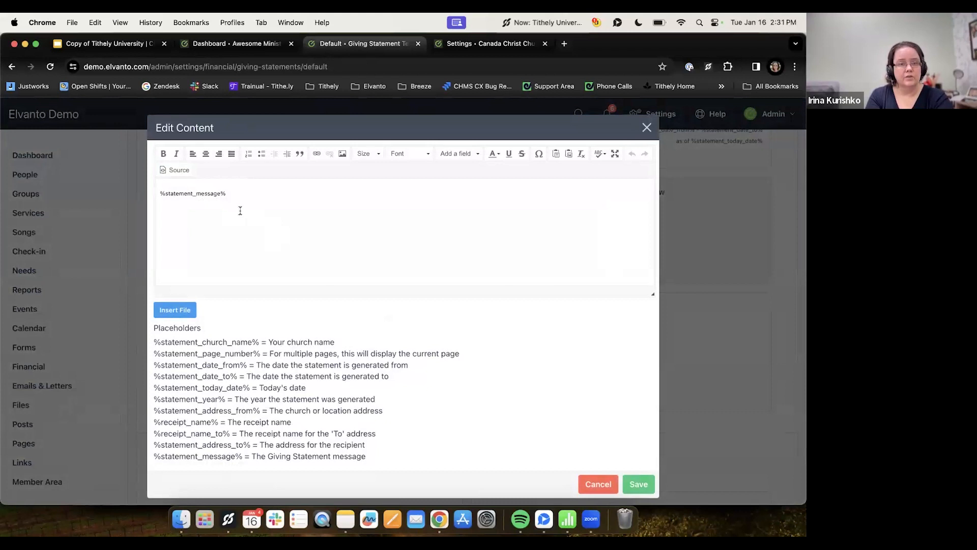
{"action": "left_click", "coordinate": [244, 195]}
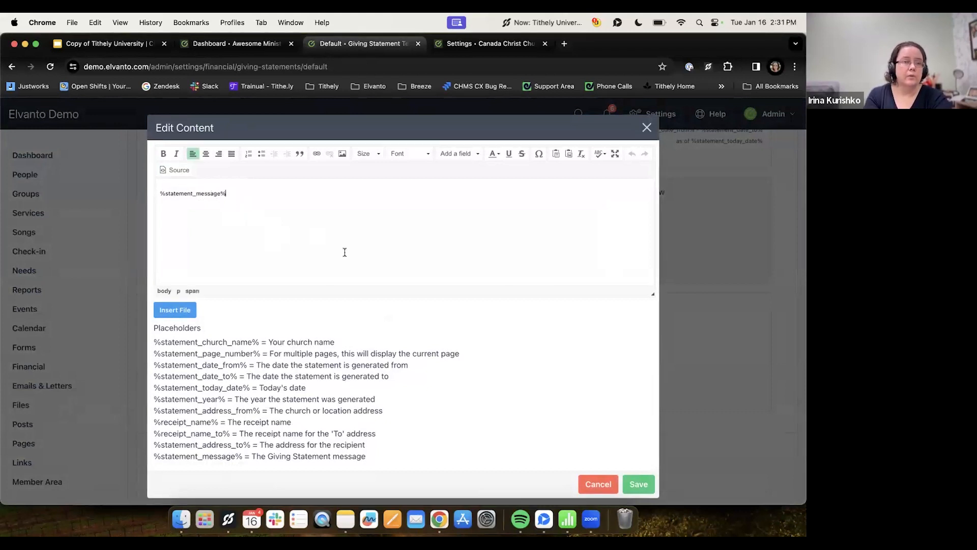
{"action": "left_click", "coordinate": [598, 485]}
- Examine the old template's setup options for window-faced envelopes, tax deductible column, margins, letterhead image and first-page column layouts
{"action": "scroll", "coordinate": [500, 432], "scroll_direction": "up", "scroll_amount": 10}
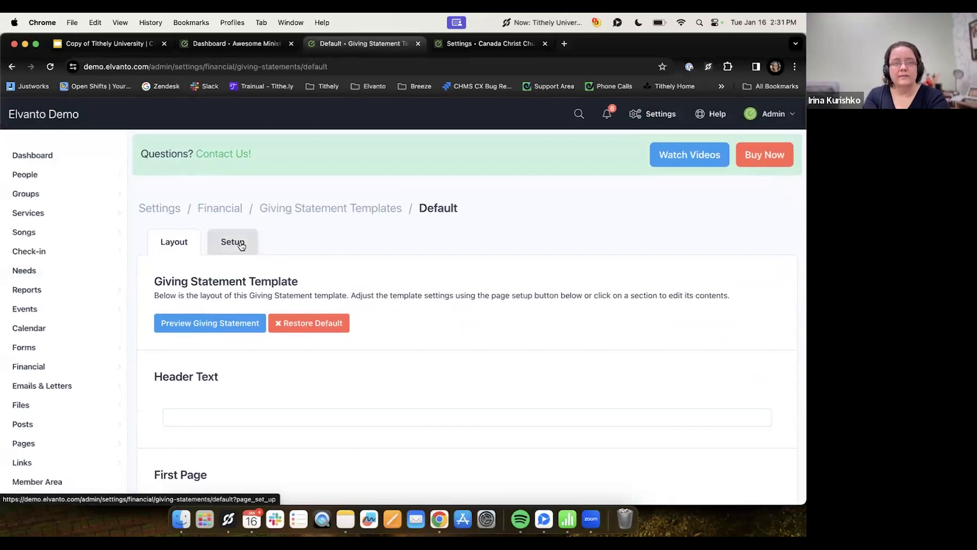
{"action": "scroll", "coordinate": [518, 322], "scroll_direction": "down", "scroll_amount": 3}
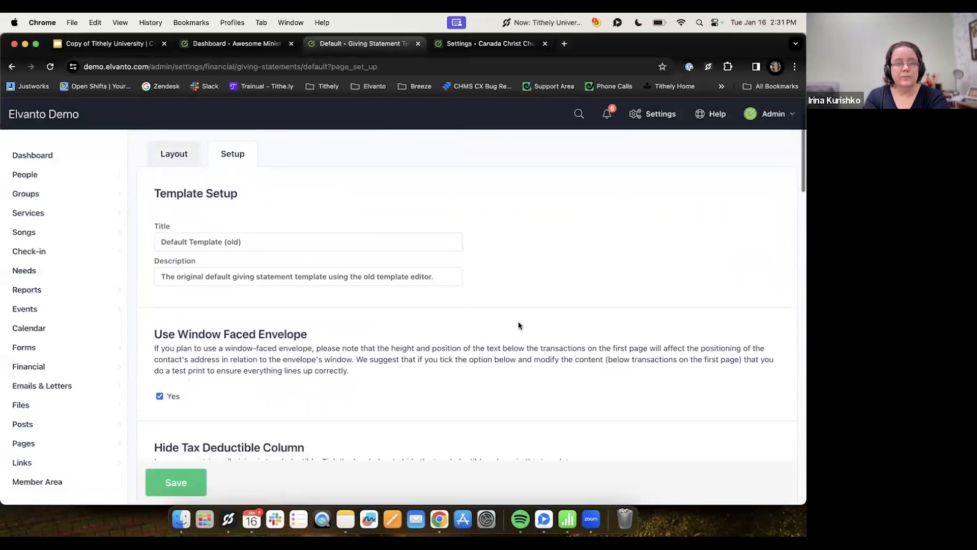
{"action": "scroll", "coordinate": [518, 325], "scroll_direction": "down", "scroll_amount": 7}
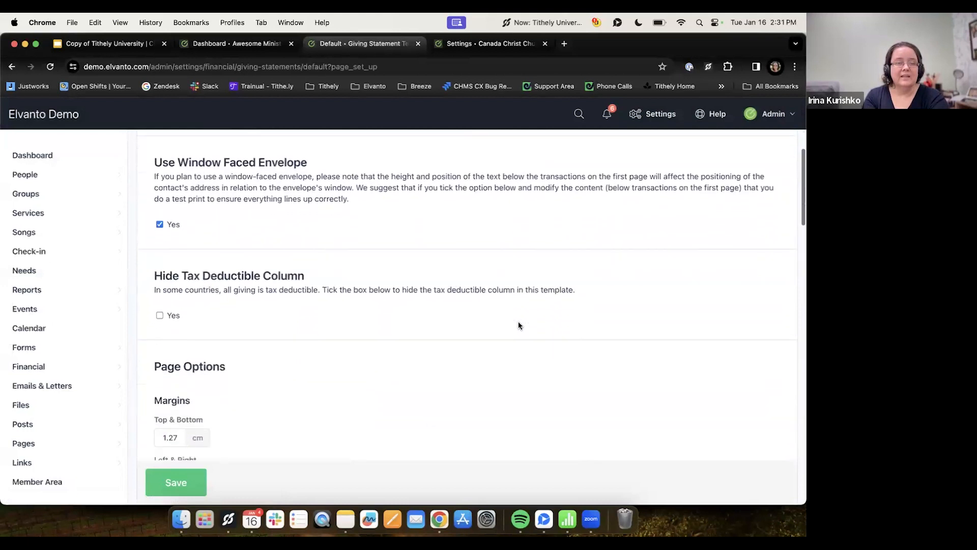
{"action": "scroll", "coordinate": [518, 325], "scroll_direction": "down", "scroll_amount": 9}
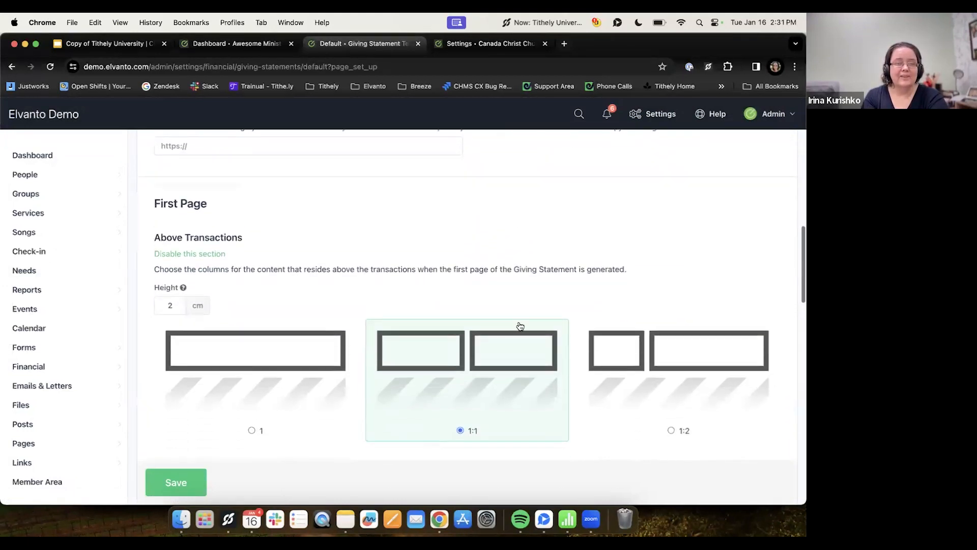
{"action": "scroll", "coordinate": [520, 326], "scroll_direction": "down", "scroll_amount": 4}
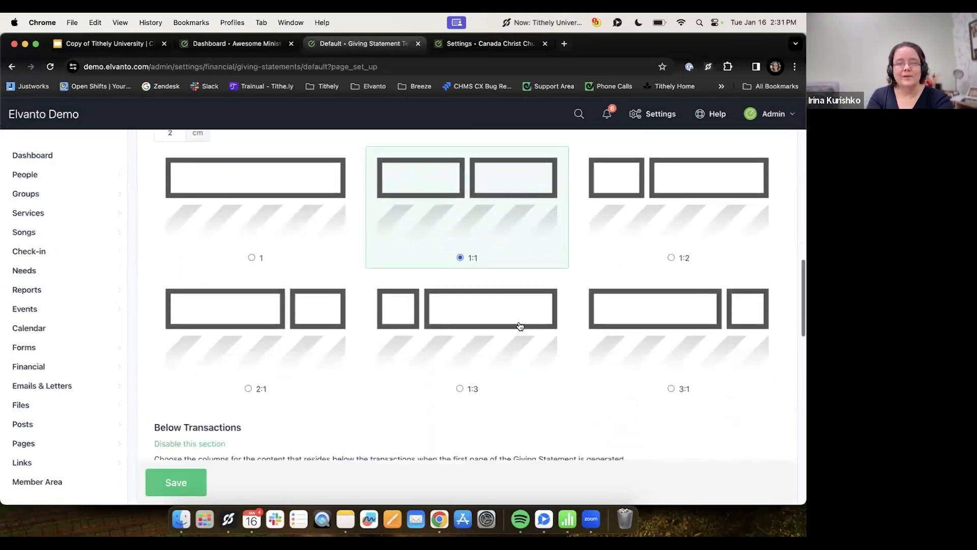
{"action": "scroll", "coordinate": [520, 326], "scroll_direction": "down", "scroll_amount": 1}
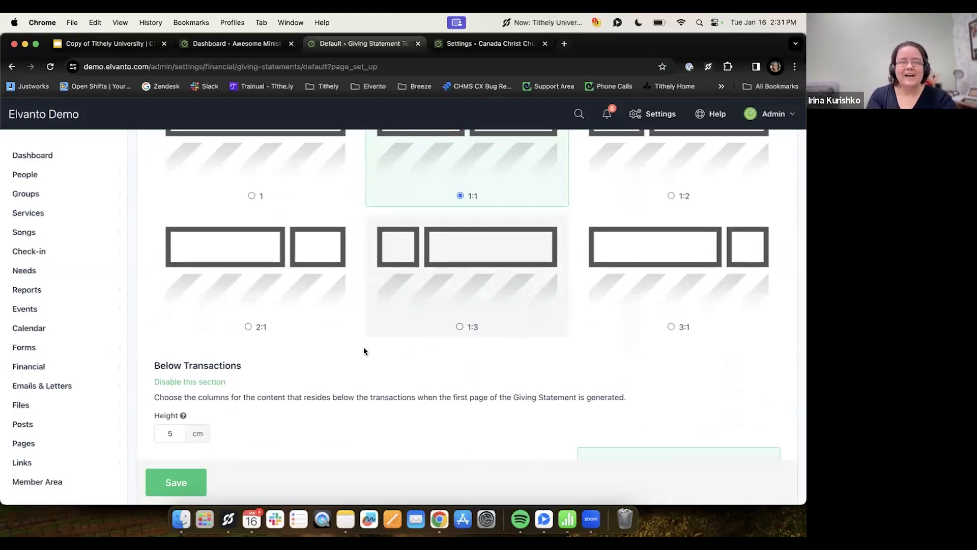
{"action": "scroll", "coordinate": [456, 312], "scroll_direction": "up", "scroll_amount": 10}
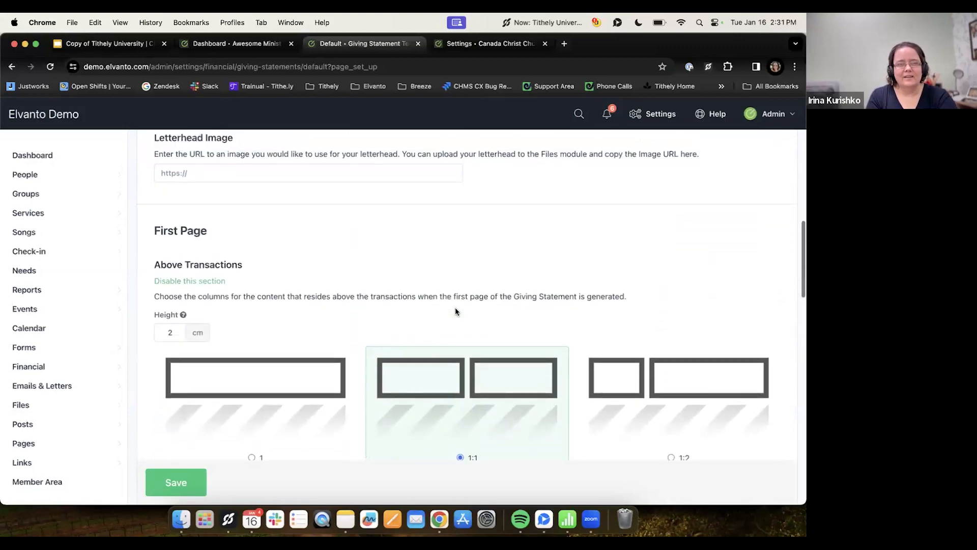
{"action": "scroll", "coordinate": [464, 304], "scroll_direction": "up", "scroll_amount": 10}
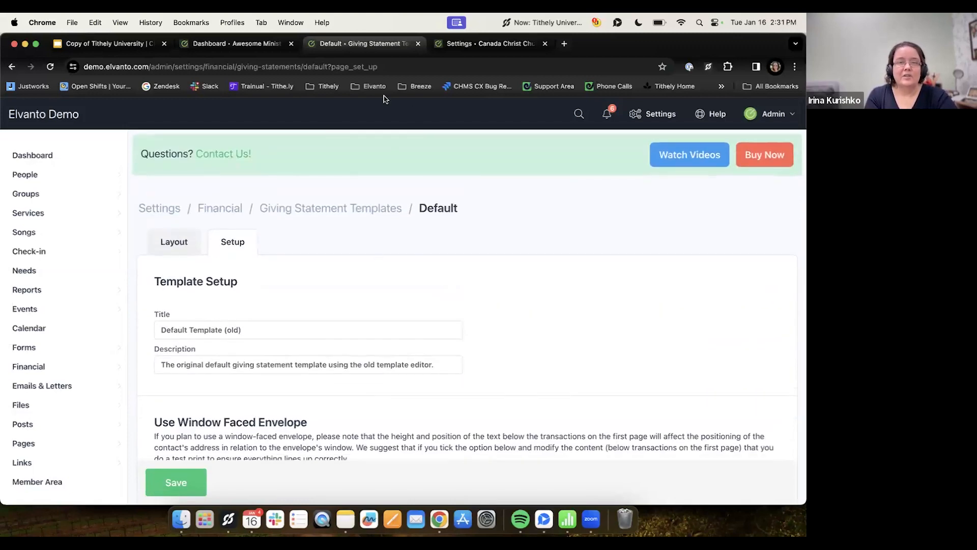
{"action": "scroll", "coordinate": [353, 282], "scroll_direction": "down", "scroll_amount": 15}
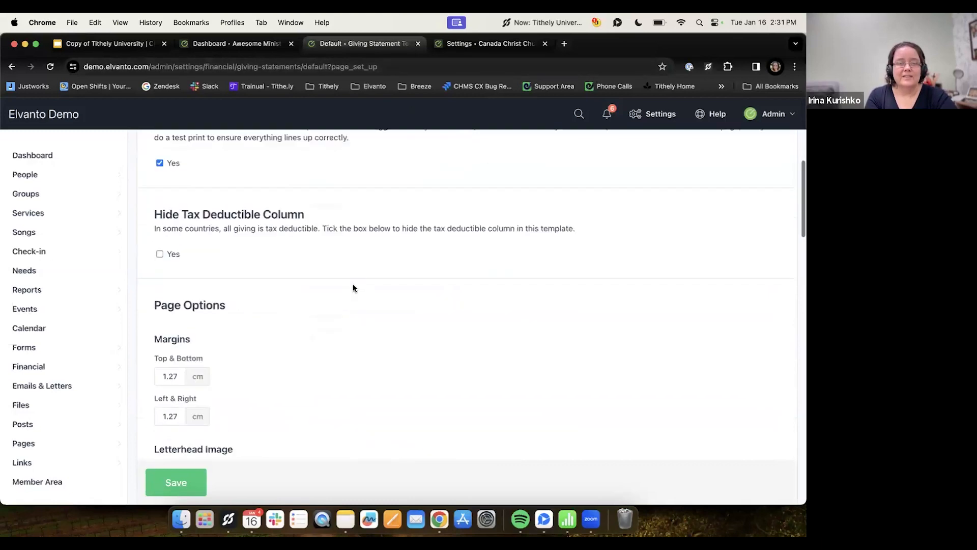
{"action": "scroll", "coordinate": [355, 289], "scroll_direction": "down", "scroll_amount": 3}
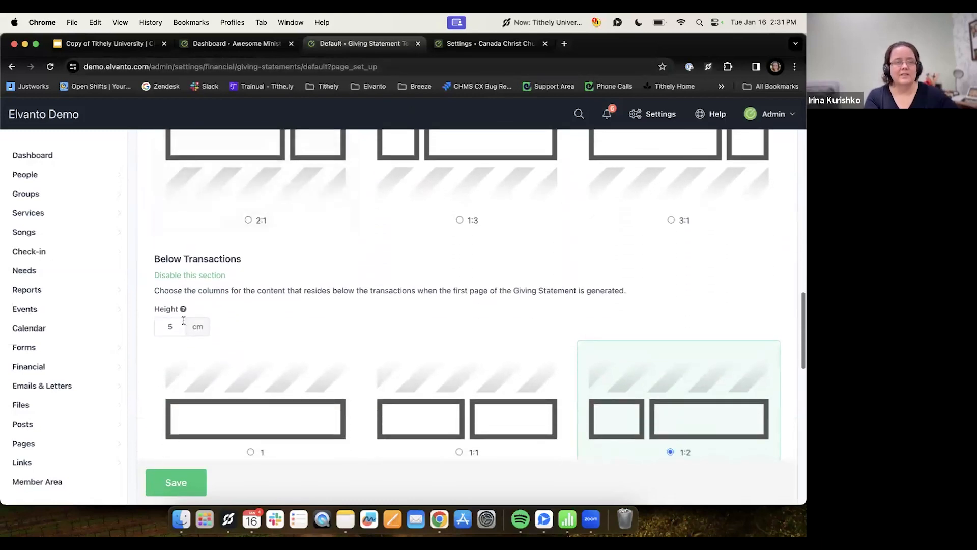
{"action": "scroll", "coordinate": [198, 306], "scroll_direction": "up", "scroll_amount": 18}
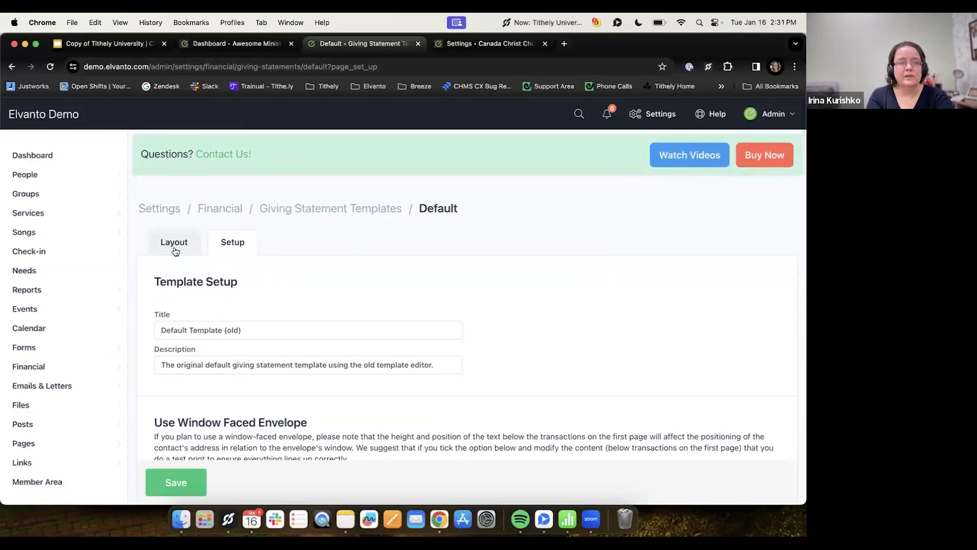
- Preview the giving statement from the template layout and check the first page's transactions, address block and message
{"action": "left_click", "coordinate": [174, 243]}
{"action": "left_click", "coordinate": [230, 325]}
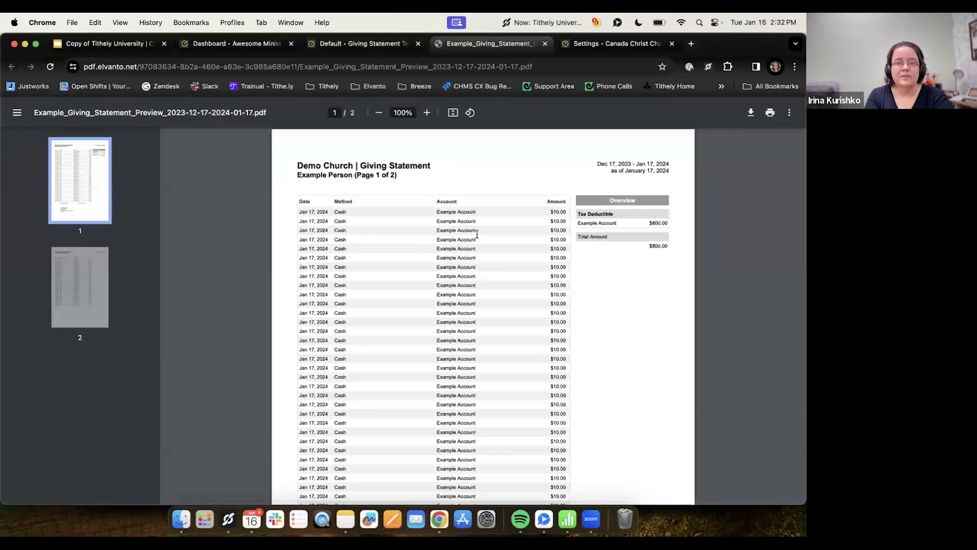
{"action": "scroll", "coordinate": [507, 211], "scroll_direction": "up", "scroll_amount": 2}
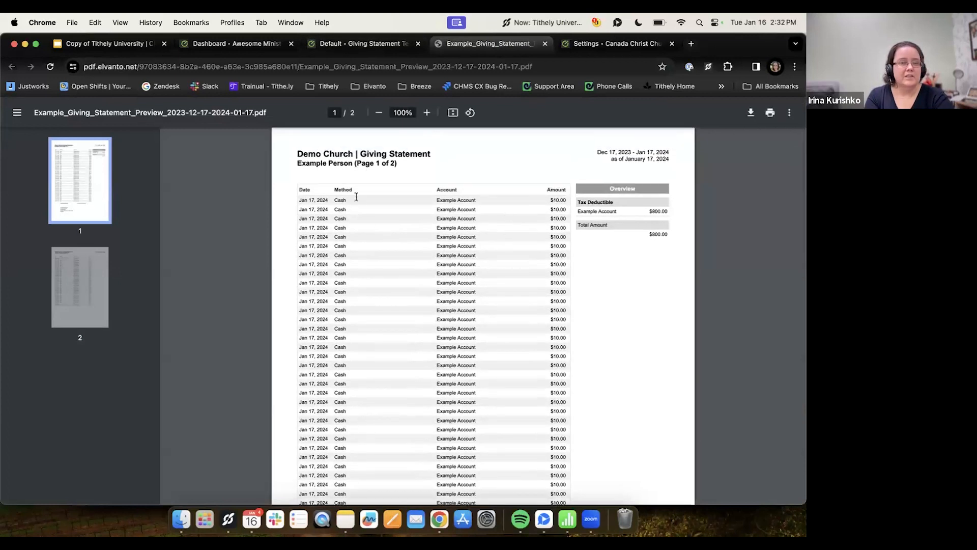
{"action": "scroll", "coordinate": [410, 211], "scroll_direction": "down", "scroll_amount": 10}
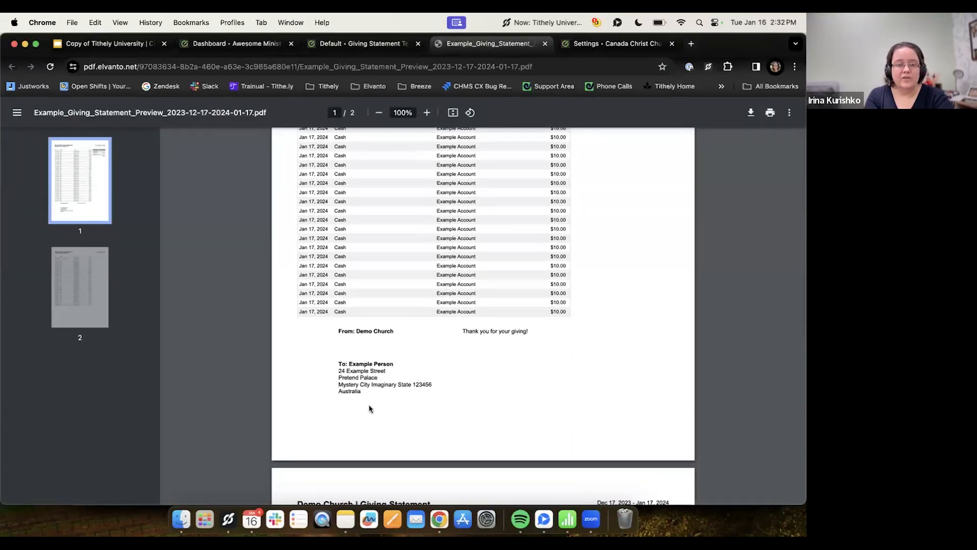
- Set the first page's Below Transactions height to 2 cm in the template's setup and save the template
{"action": "left_click", "coordinate": [337, 46]}
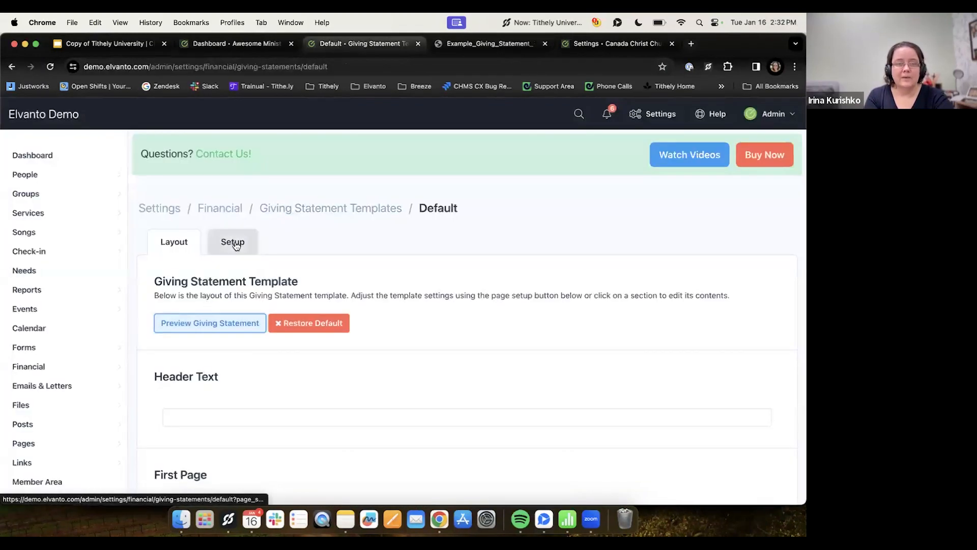
{"action": "left_click", "coordinate": [248, 245]}
{"action": "scroll", "coordinate": [319, 310], "scroll_direction": "down", "scroll_amount": 10}
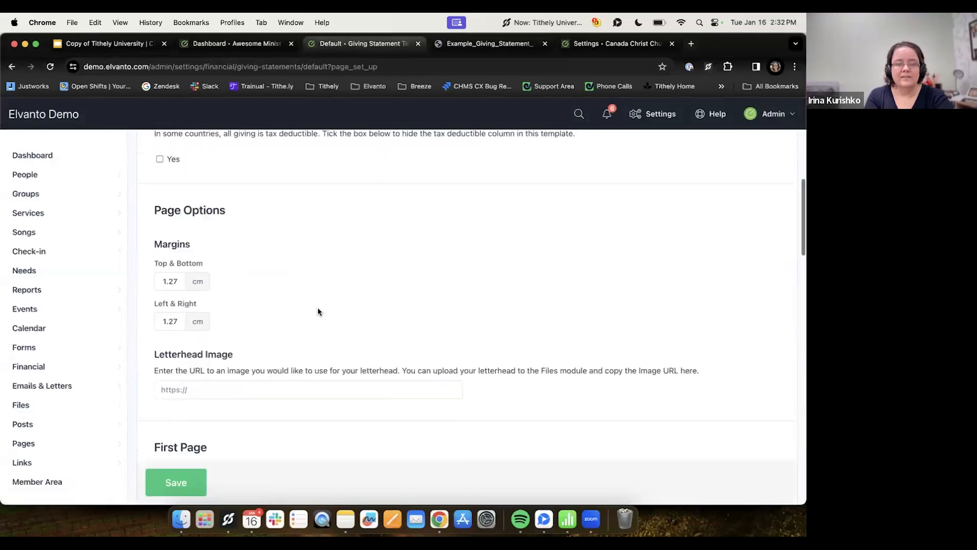
{"action": "scroll", "coordinate": [319, 312], "scroll_direction": "down", "scroll_amount": 8}
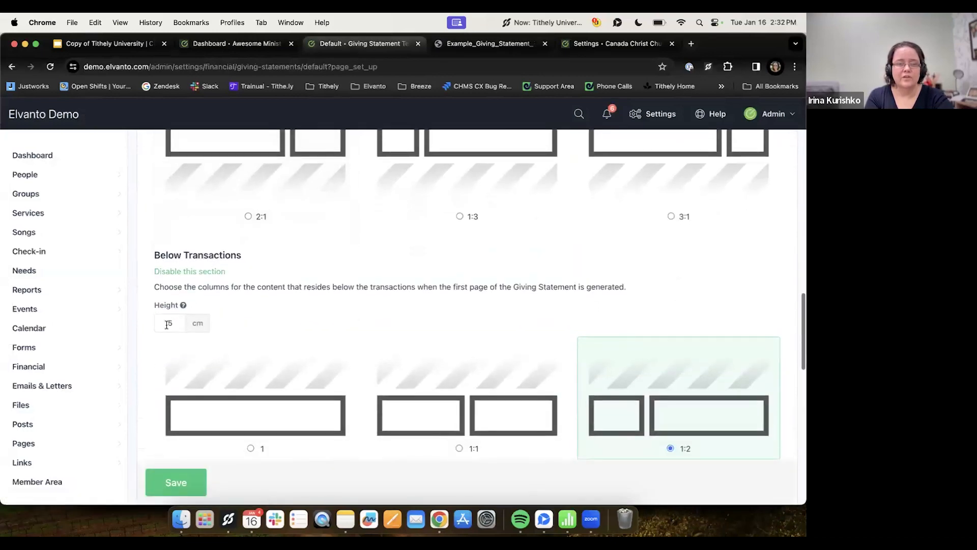
{"action": "left_click", "coordinate": [171, 324]}
{"action": "key", "text": "BackSpace"}
{"action": "type", "text": "2"}
{"action": "left_click", "coordinate": [189, 480]}
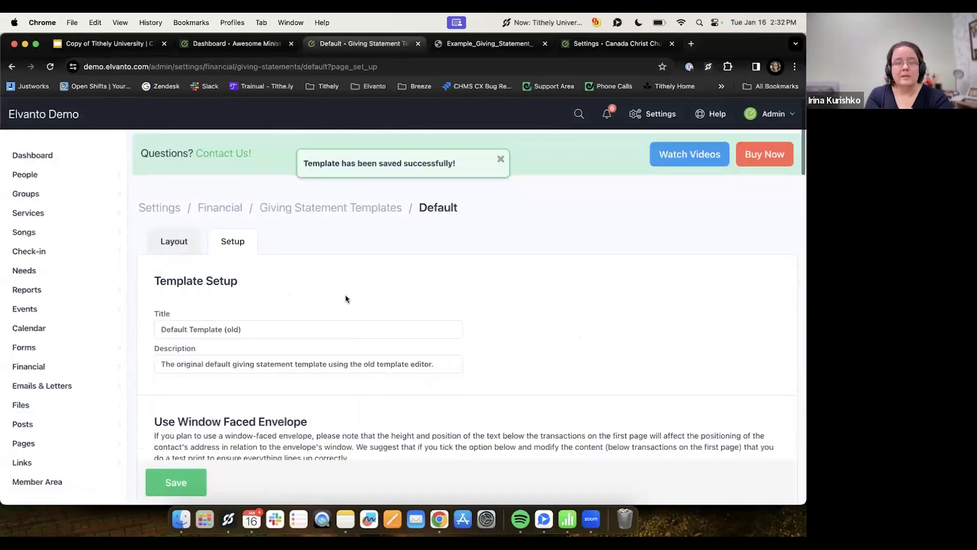
- Recheck the template's setup options down to the Below Transactions height and save the template again
{"action": "scroll", "coordinate": [345, 299], "scroll_direction": "down", "scroll_amount": 5}
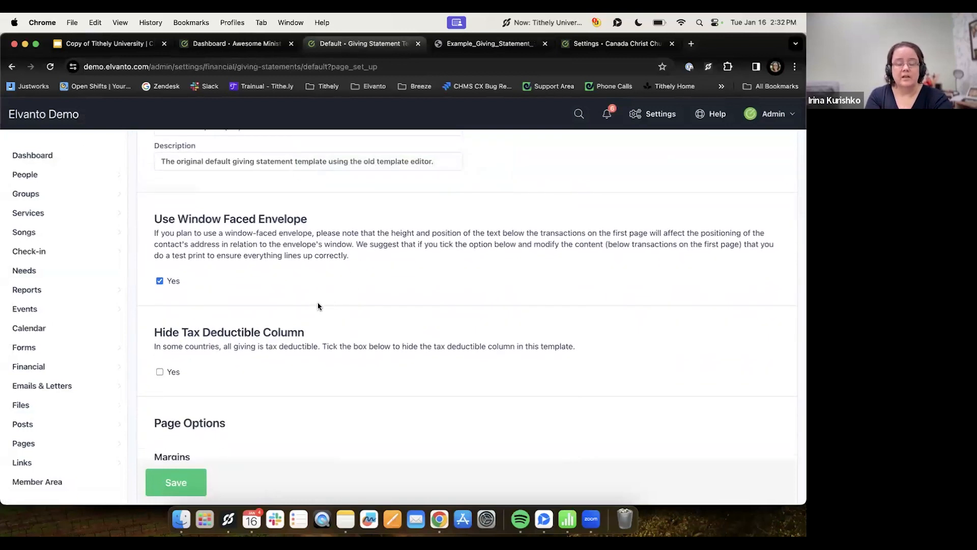
{"action": "scroll", "coordinate": [311, 323], "scroll_direction": "down", "scroll_amount": 2}
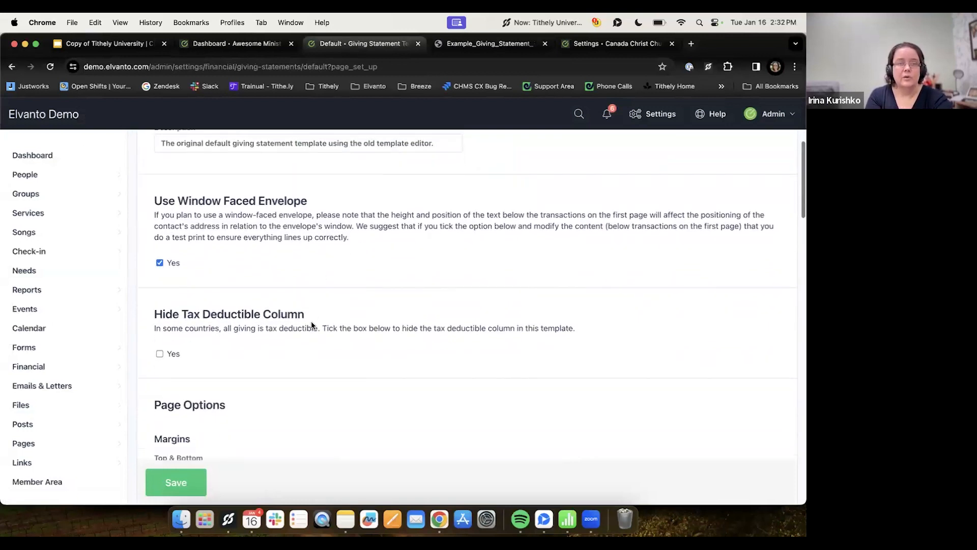
{"action": "scroll", "coordinate": [311, 323], "scroll_direction": "up", "scroll_amount": 5}
{"action": "scroll", "coordinate": [268, 392], "scroll_direction": "down", "scroll_amount": 5}
{"action": "scroll", "coordinate": [208, 440], "scroll_direction": "down", "scroll_amount": 9}
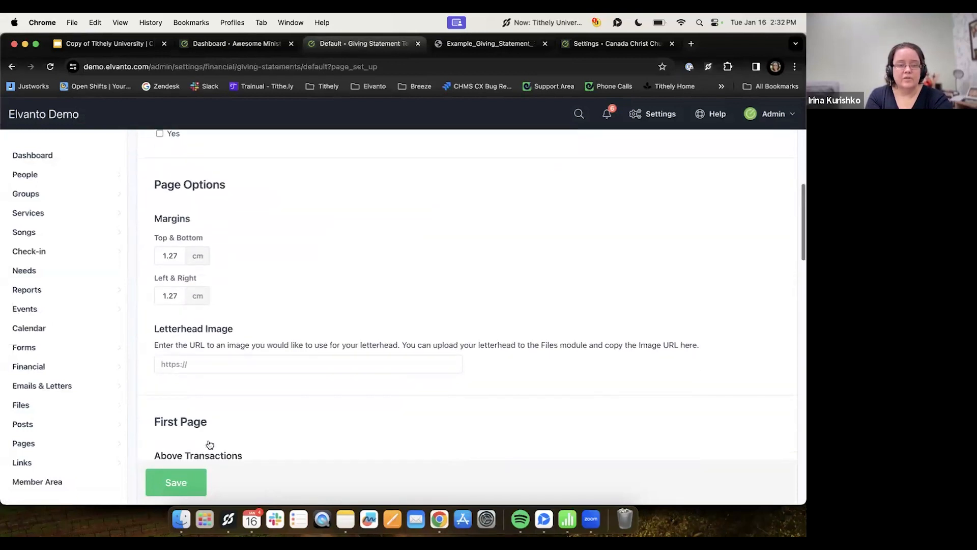
{"action": "scroll", "coordinate": [194, 399], "scroll_direction": "down", "scroll_amount": 2}
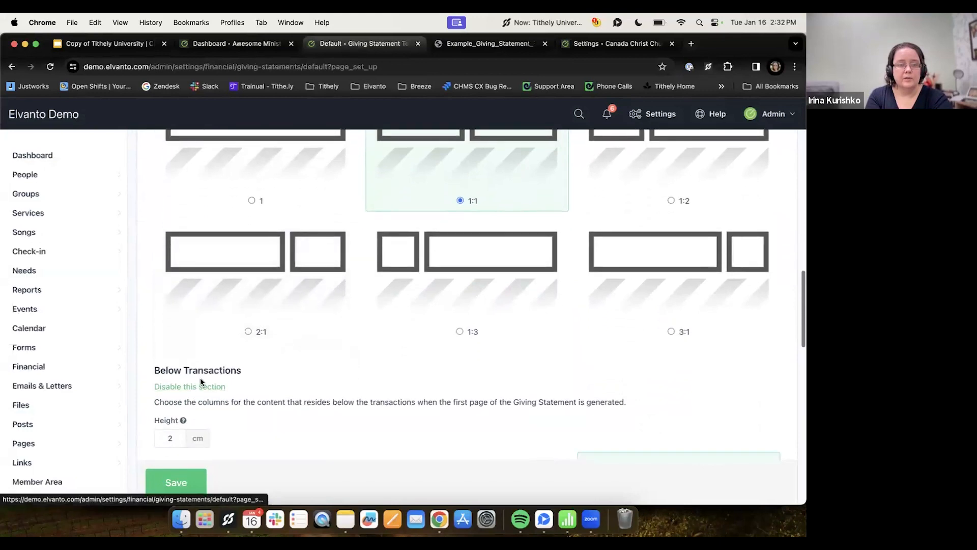
{"action": "left_click", "coordinate": [173, 487]}
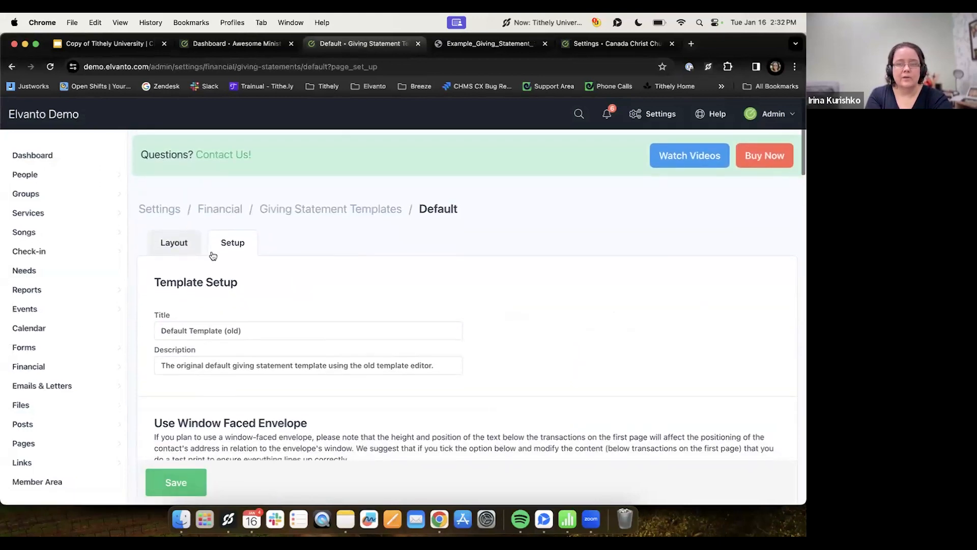
- Preview the old template's giving statement and examine how its address block is placed across the pages
{"action": "left_click", "coordinate": [235, 326]}
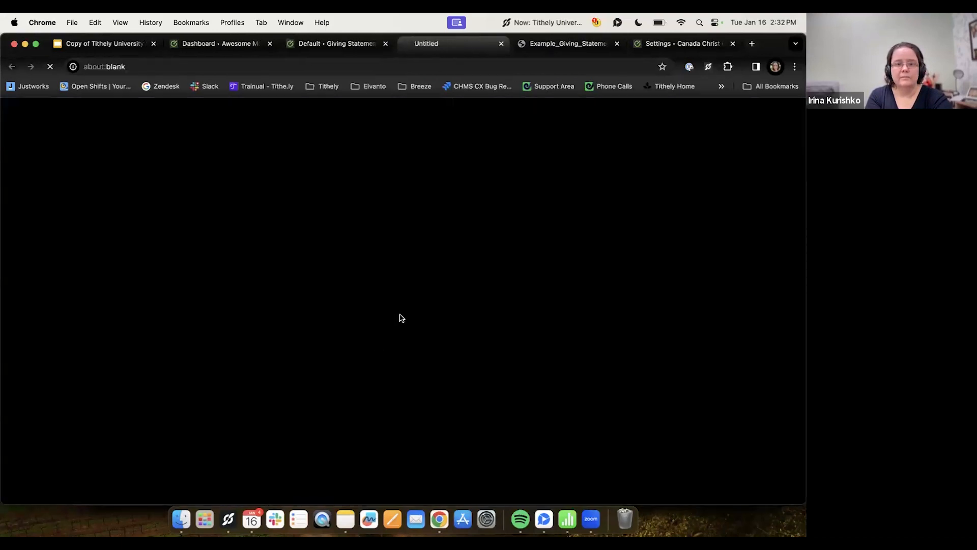
{"action": "scroll", "coordinate": [425, 285], "scroll_direction": "down", "scroll_amount": 10}
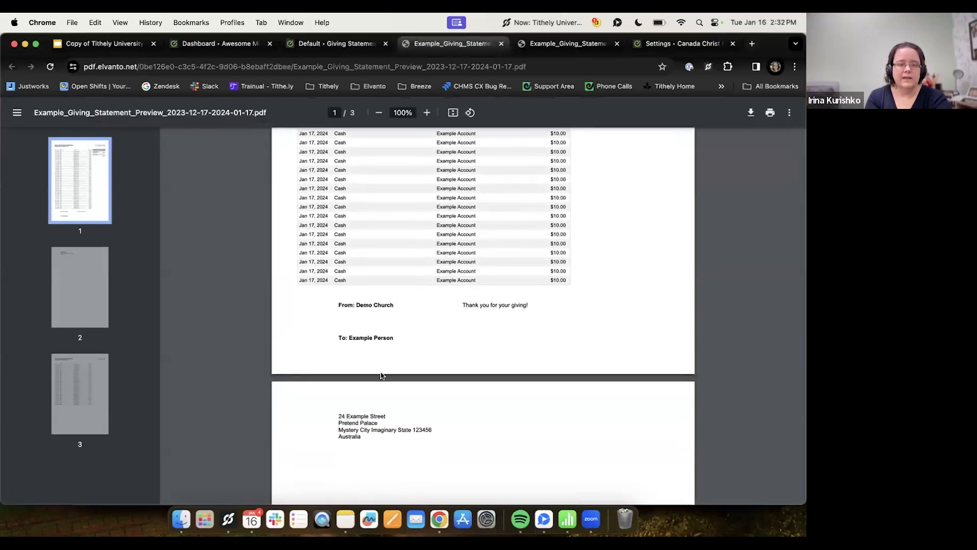
{"action": "scroll", "coordinate": [381, 376], "scroll_direction": "down", "scroll_amount": 8}
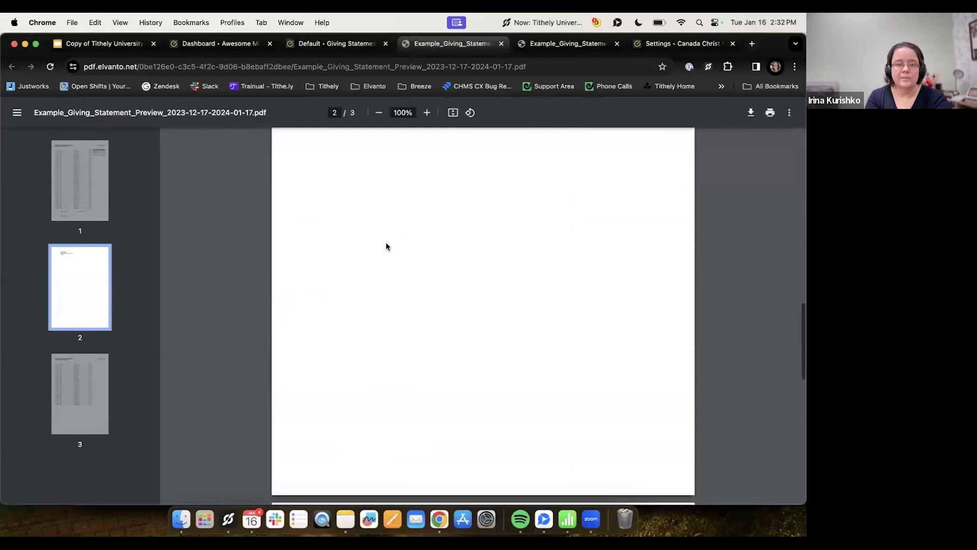
{"action": "scroll", "coordinate": [385, 245], "scroll_direction": "down", "scroll_amount": 5}
{"action": "scroll", "coordinate": [385, 244], "scroll_direction": "up", "scroll_amount": 8}
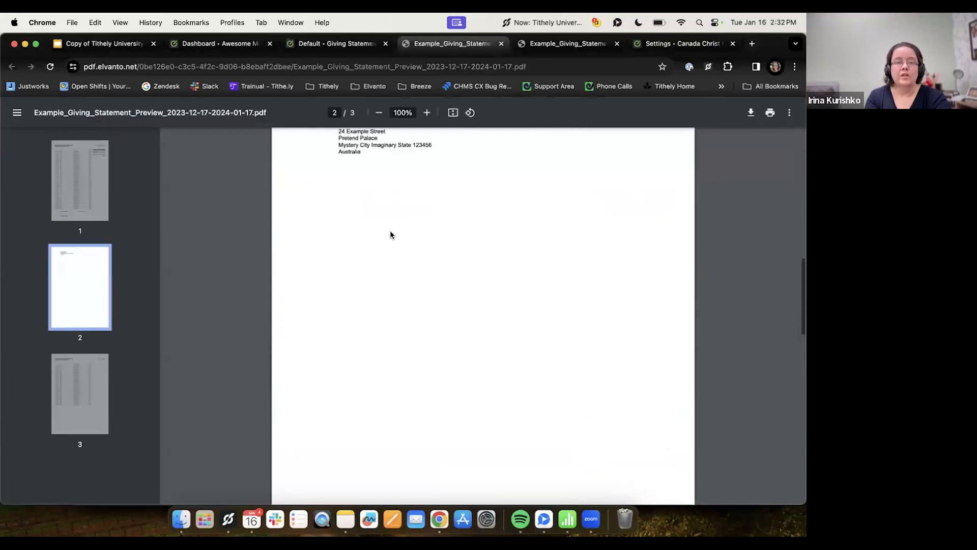
{"action": "scroll", "coordinate": [391, 233], "scroll_direction": "up", "scroll_amount": 7}
- Close both example giving statement preview PDFs
{"action": "left_click", "coordinate": [341, 46]}
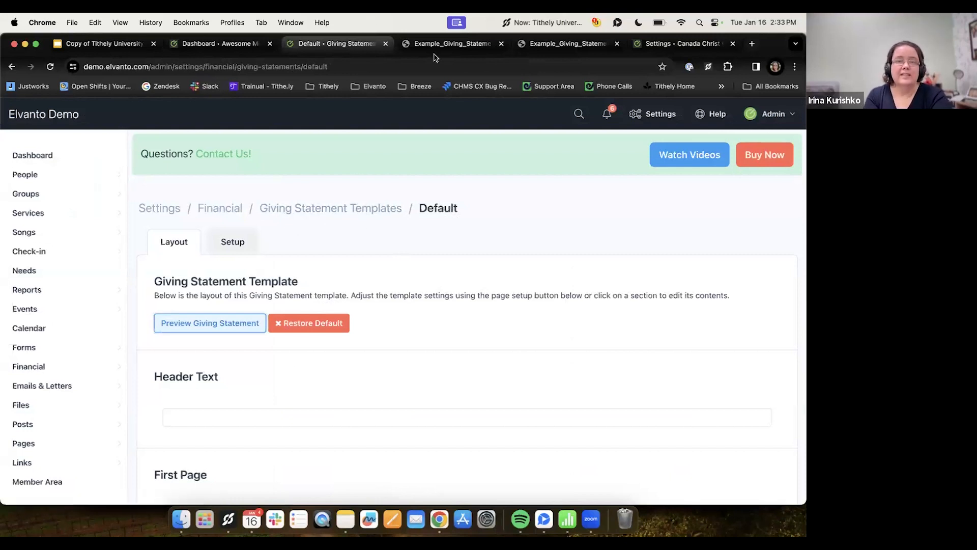
{"action": "left_click", "coordinate": [616, 45]}
{"action": "left_click", "coordinate": [481, 45]}
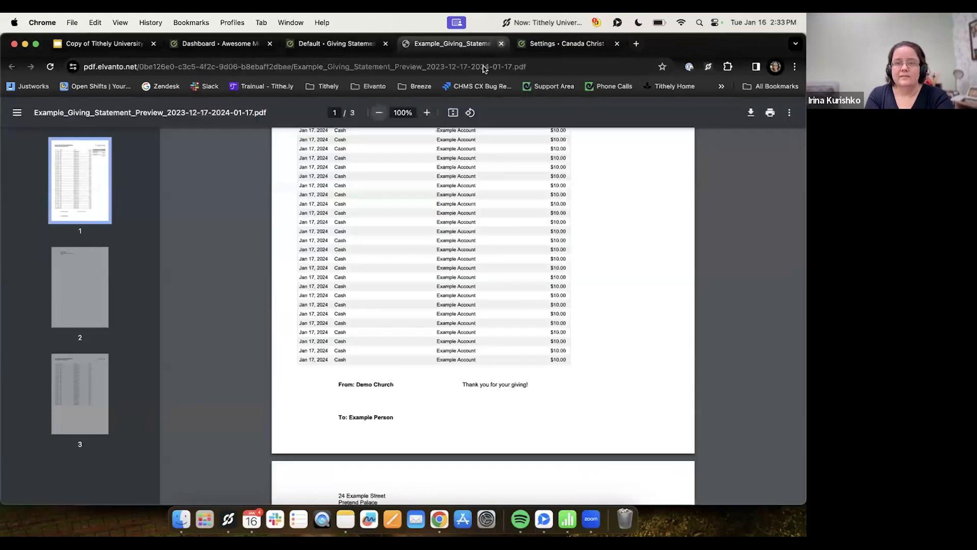
{"action": "left_click", "coordinate": [501, 44]}
- In the Canada Christ Church account, open the Financial settings and review the giving statement message and its placeholders
{"action": "left_click", "coordinate": [458, 44]}
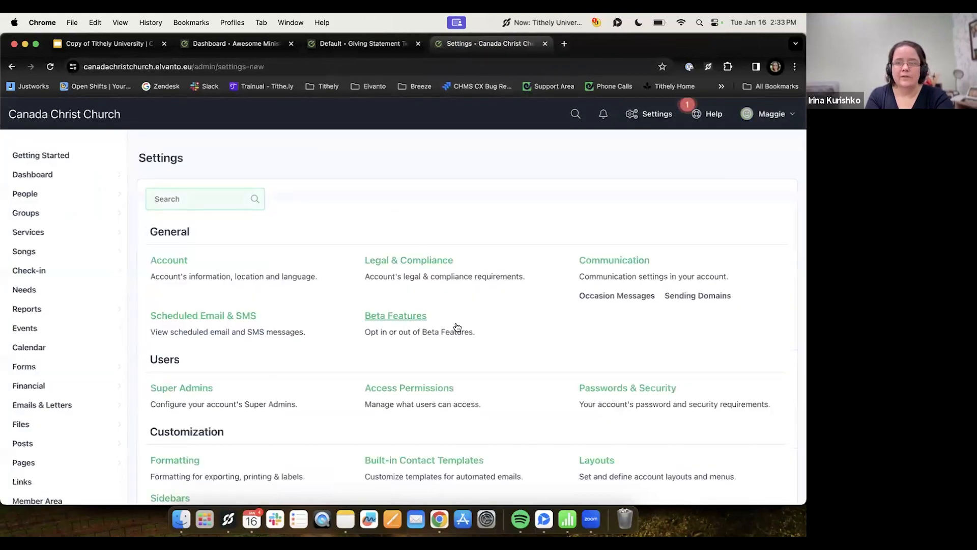
{"action": "scroll", "coordinate": [457, 327], "scroll_direction": "down", "scroll_amount": 7}
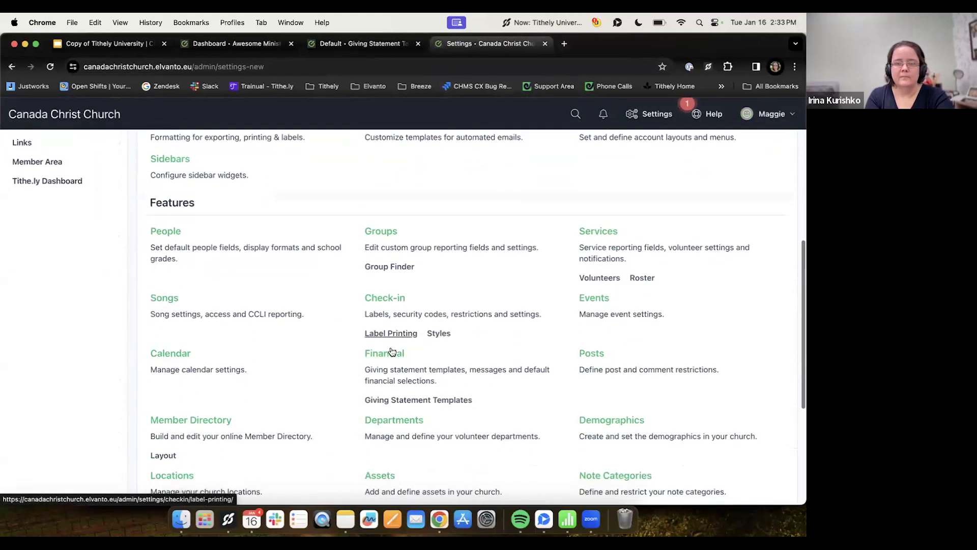
{"action": "left_click", "coordinate": [396, 351]}
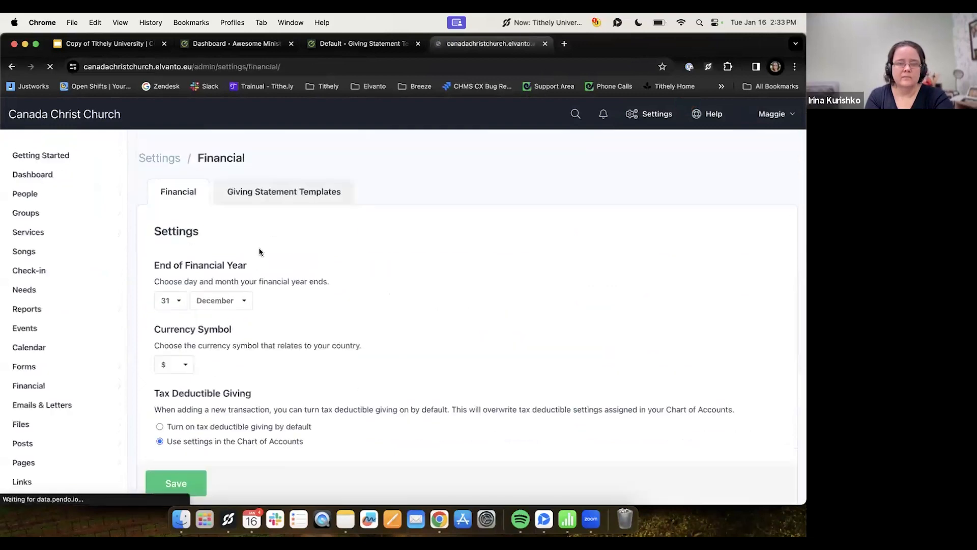
{"action": "scroll", "coordinate": [334, 265], "scroll_direction": "down", "scroll_amount": 6}
{"action": "scroll", "coordinate": [334, 270], "scroll_direction": "down", "scroll_amount": 7}
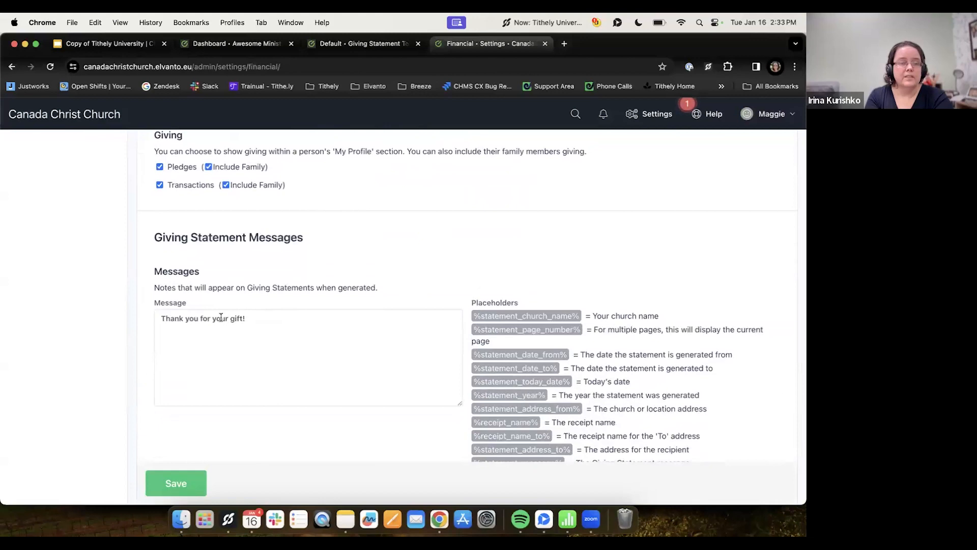
{"action": "scroll", "coordinate": [219, 317], "scroll_direction": "up", "scroll_amount": 15}
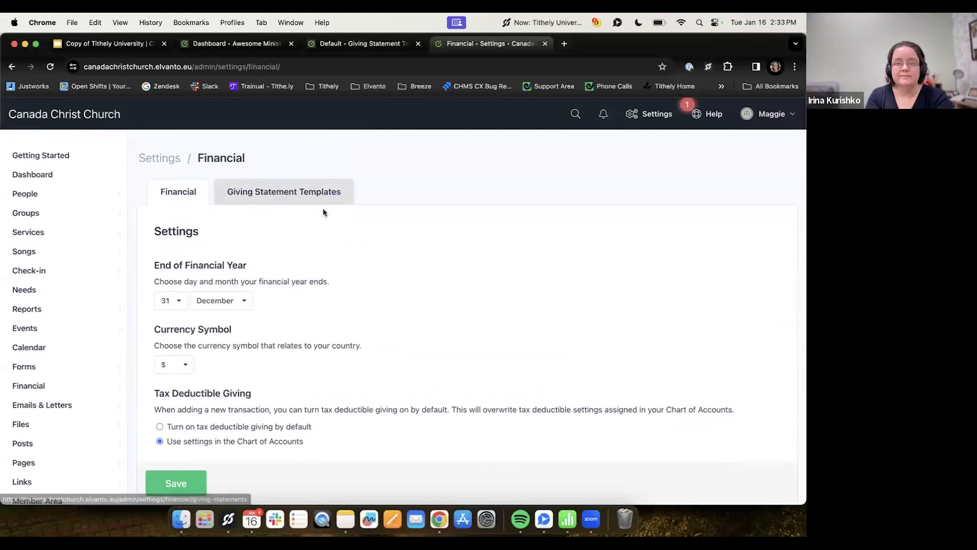
- Open the Basic Template (New!) and examine its receipt header, business and receipt numbers, dates, address block and footer, then return to the template list
{"action": "left_click", "coordinate": [322, 204]}
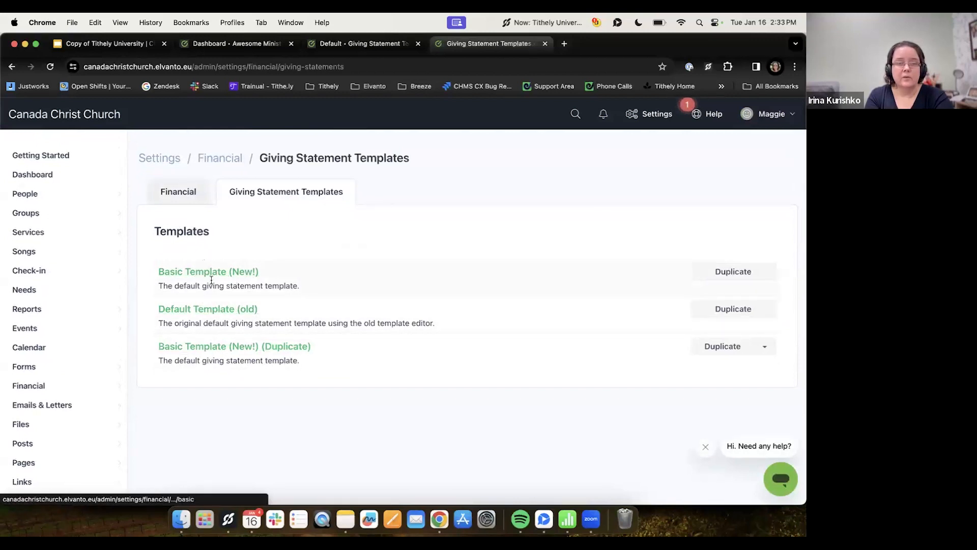
{"action": "left_click", "coordinate": [278, 293]}
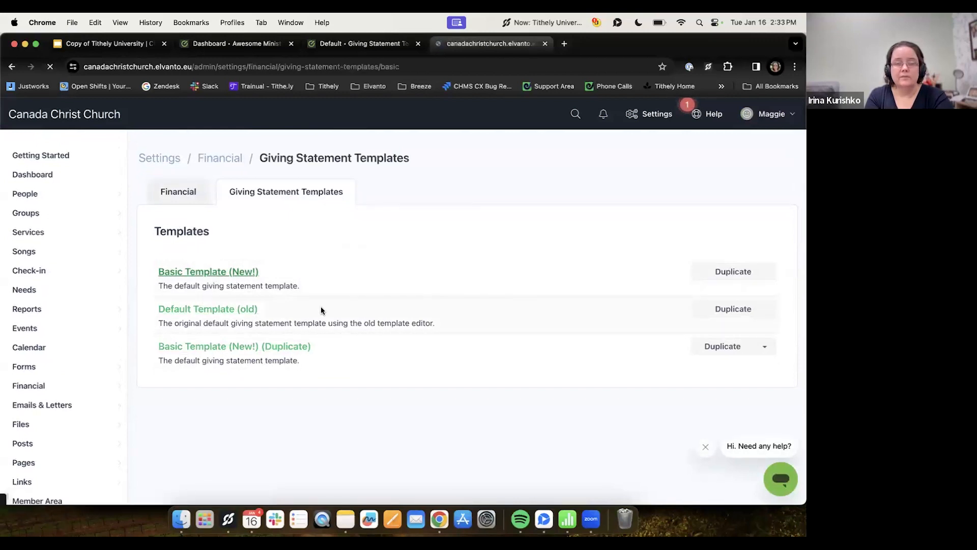
{"action": "scroll", "coordinate": [685, 295], "scroll_direction": "down", "scroll_amount": 2}
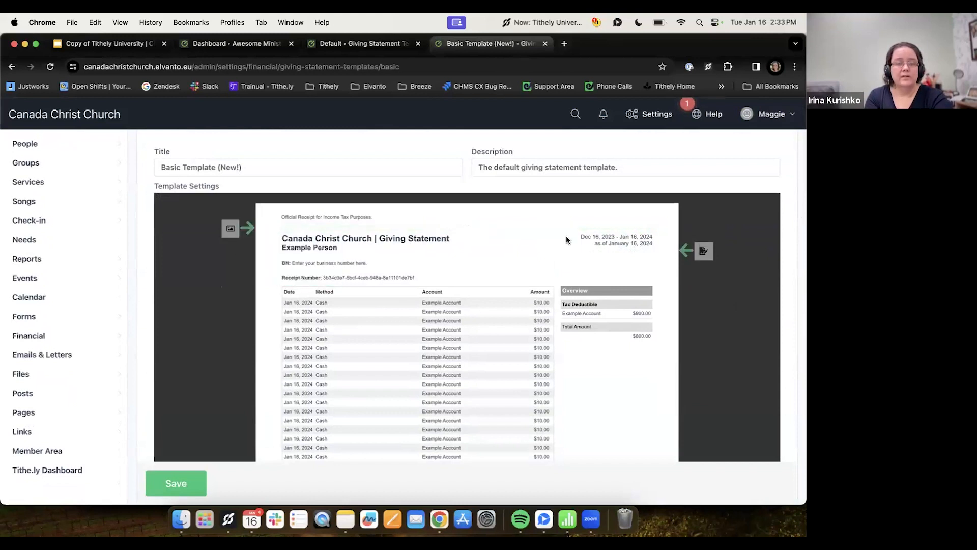
{"action": "mouse_move", "coordinate": [231, 227]}
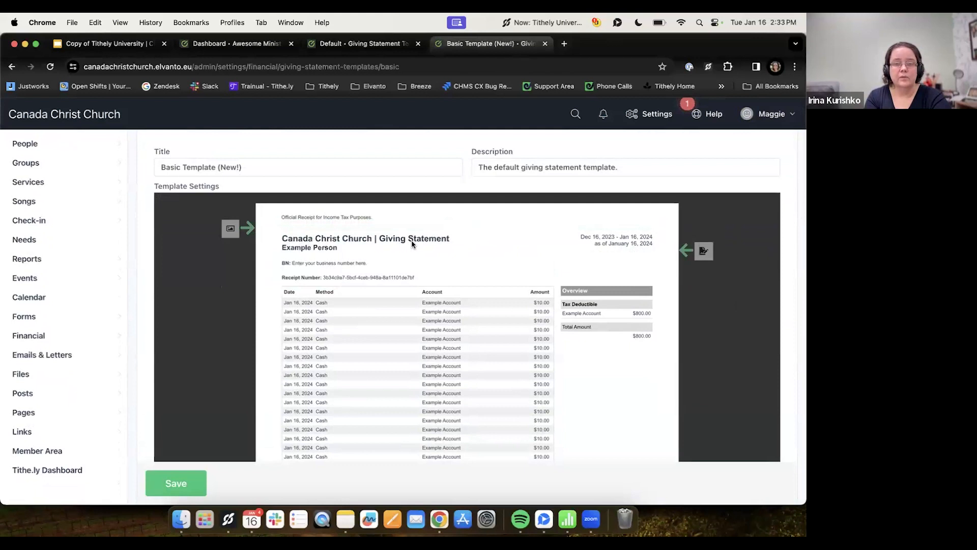
{"action": "mouse_move", "coordinate": [433, 268]}
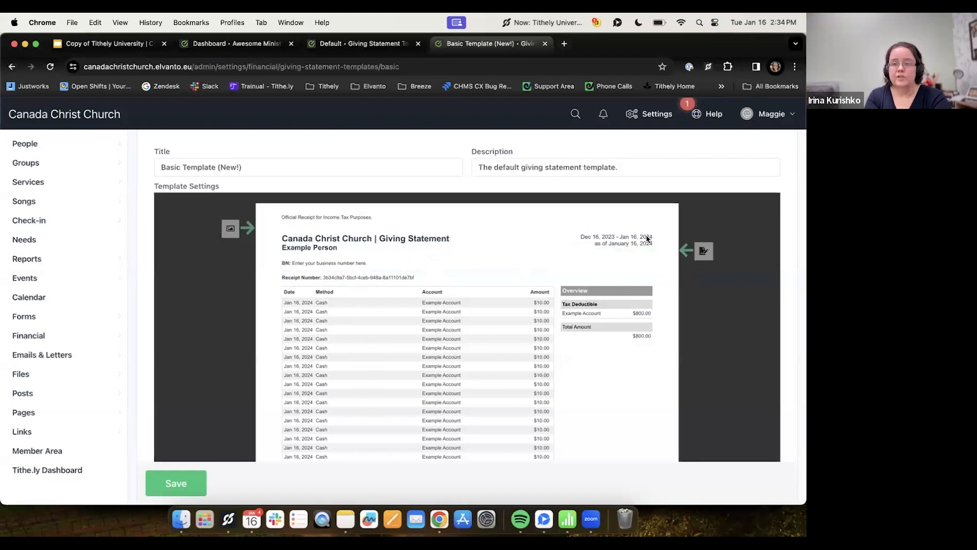
{"action": "scroll", "coordinate": [614, 247], "scroll_direction": "down", "scroll_amount": 3}
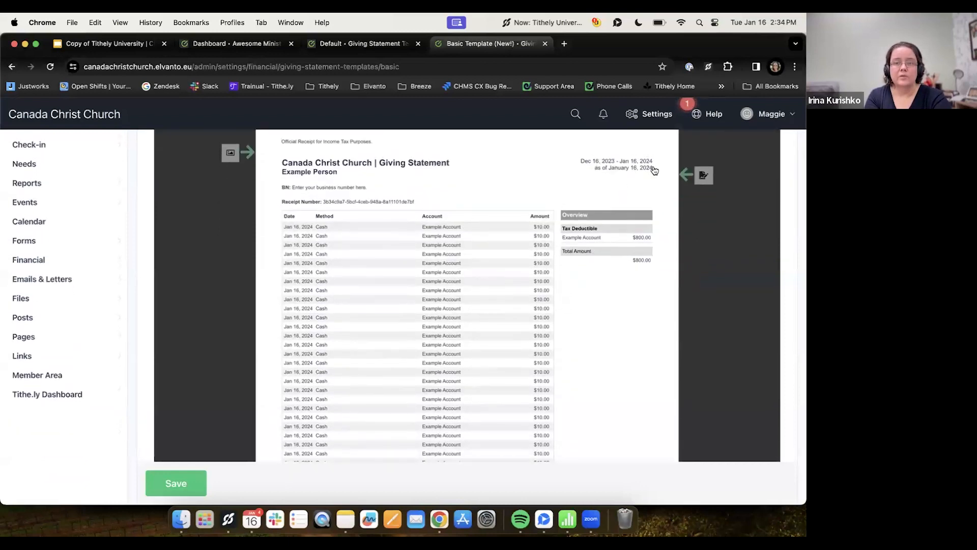
{"action": "scroll", "coordinate": [559, 262], "scroll_direction": "down", "scroll_amount": 5}
{"action": "scroll", "coordinate": [562, 261], "scroll_direction": "down", "scroll_amount": 6}
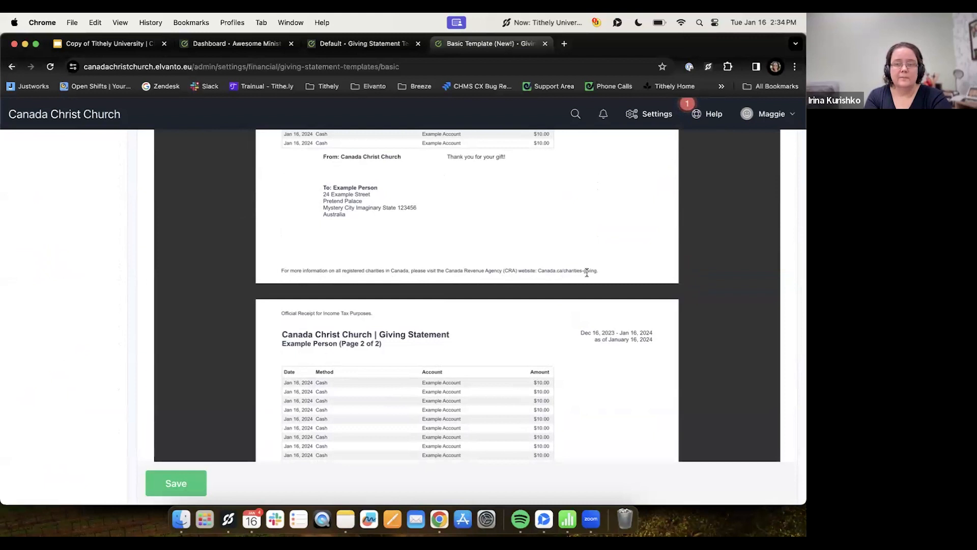
{"action": "scroll", "coordinate": [586, 270], "scroll_direction": "down", "scroll_amount": 1}
{"action": "scroll", "coordinate": [586, 270], "scroll_direction": "up", "scroll_amount": 15}
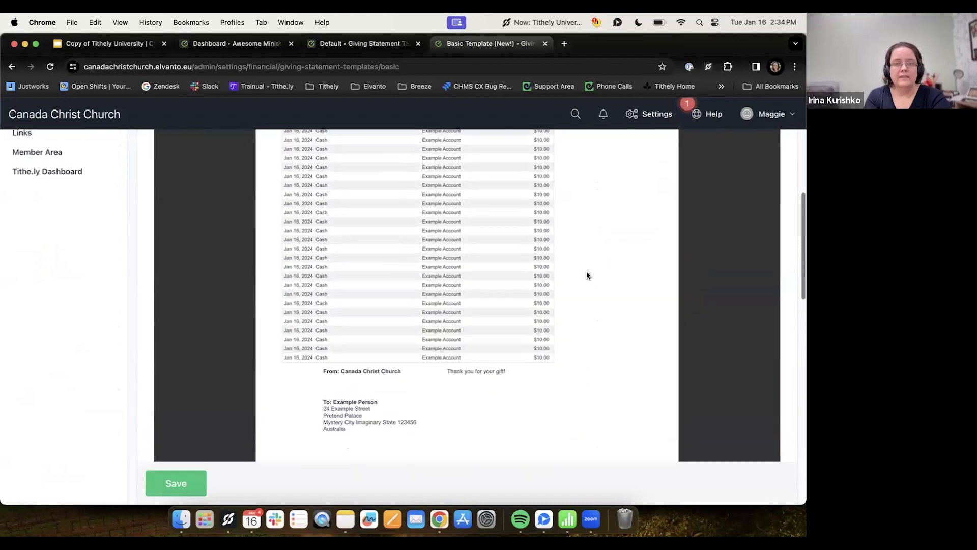
{"action": "scroll", "coordinate": [586, 271], "scroll_direction": "up", "scroll_amount": 5}
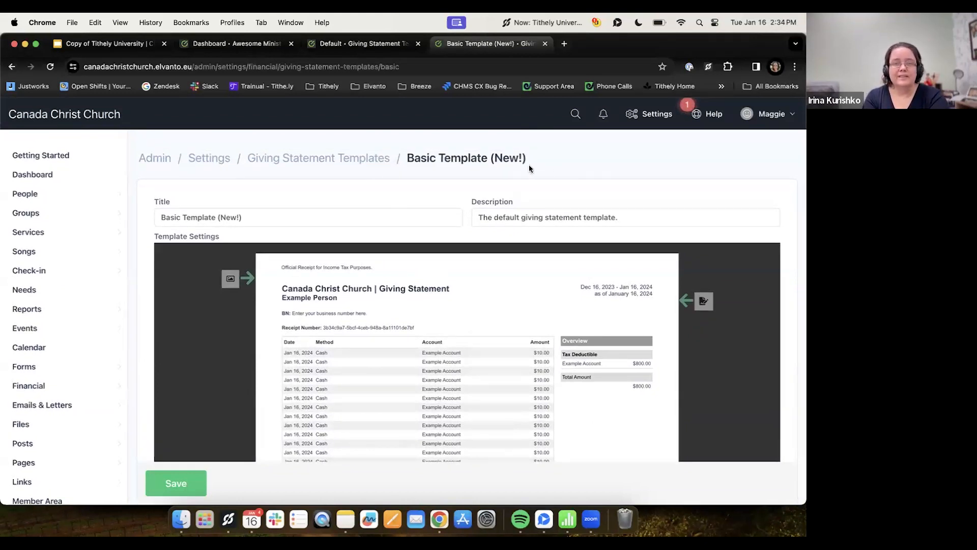
{"action": "left_click", "coordinate": [351, 159]}
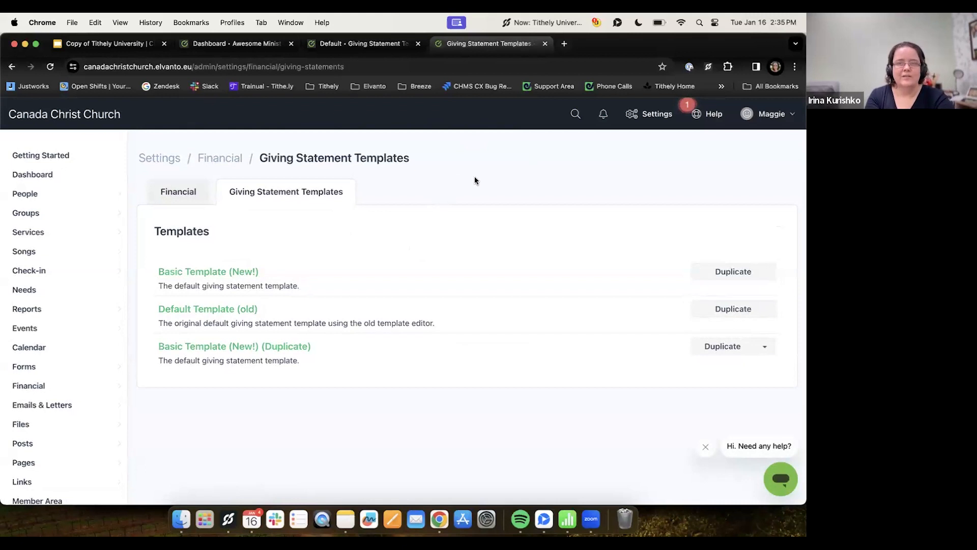
- Go back to the Elvanto Demo account's Giving Statements and start publishing a new statement named Giving 2023
{"action": "left_click", "coordinate": [381, 47]}
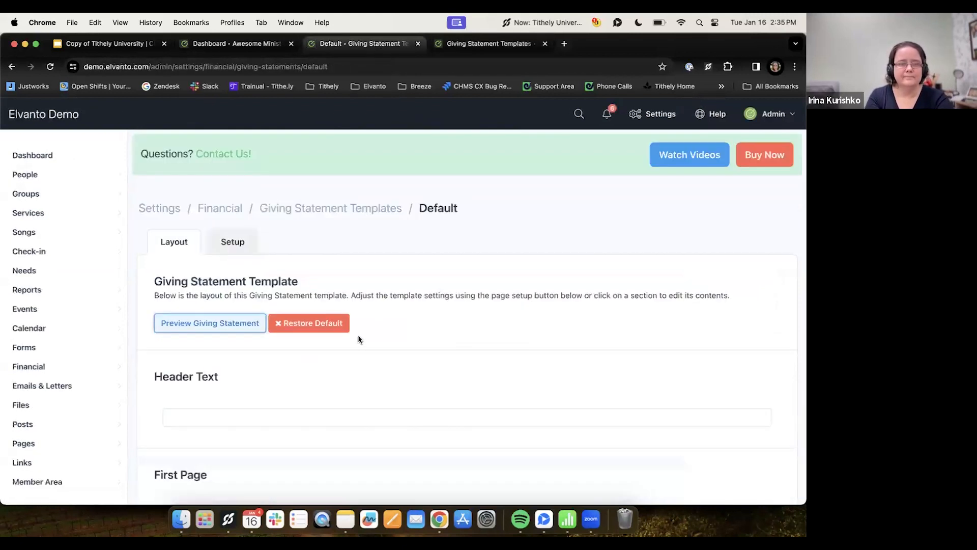
{"action": "mouse_move", "coordinate": [33, 366]}
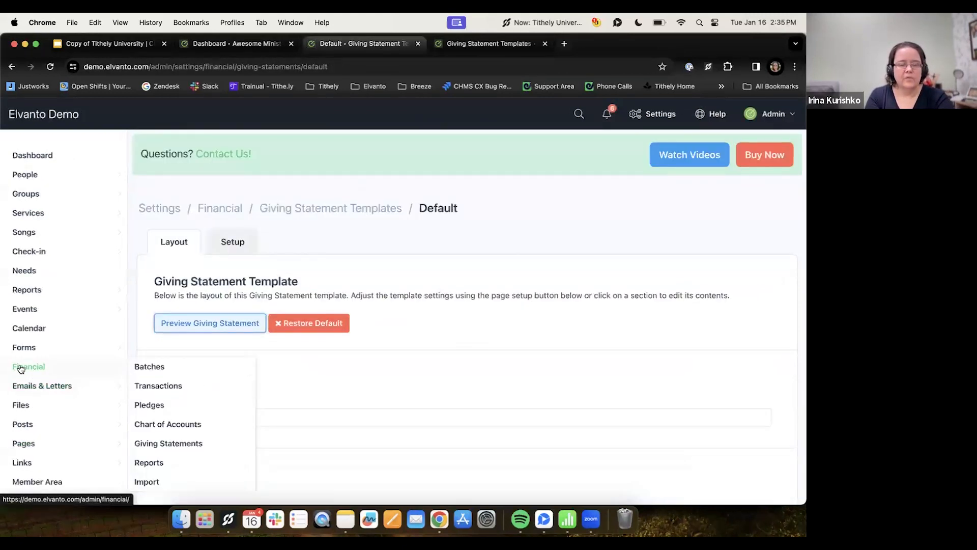
{"action": "left_click", "coordinate": [184, 450]}
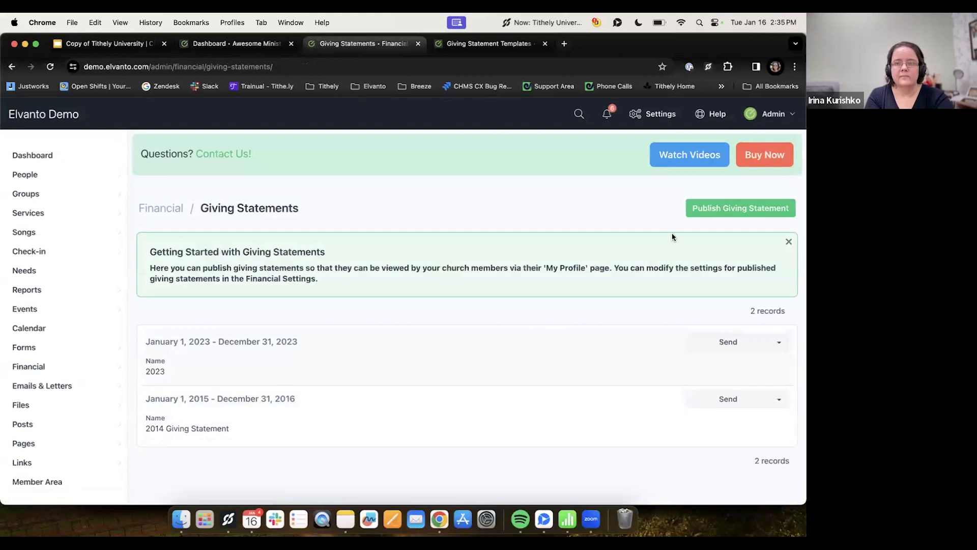
{"action": "scroll", "coordinate": [671, 238], "scroll_direction": "down", "scroll_amount": 2}
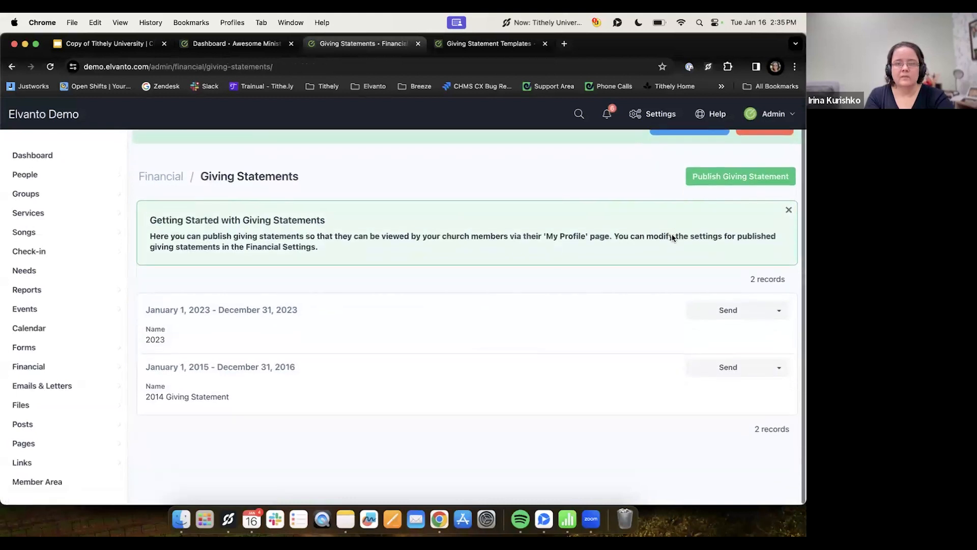
{"action": "left_click", "coordinate": [724, 176]}
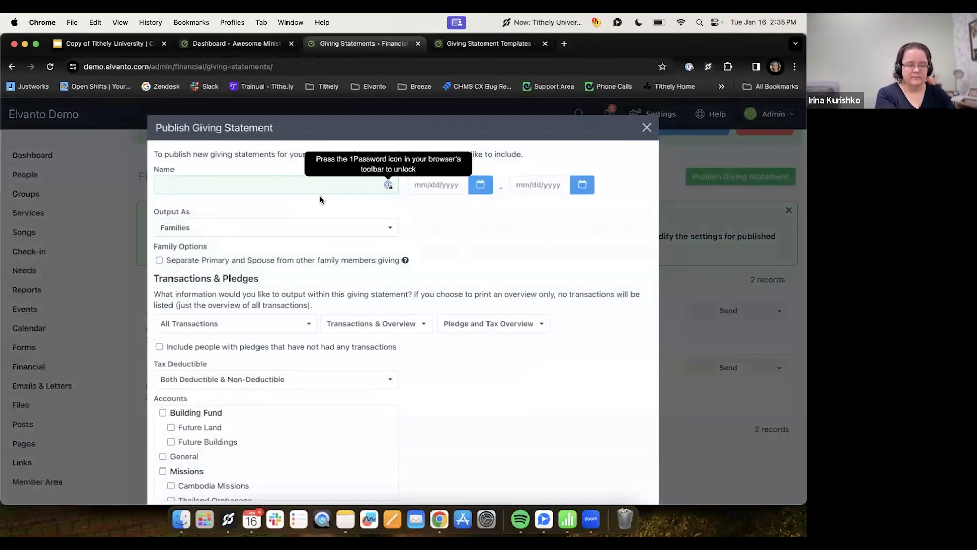
{"action": "type", "text": "Giving 20"}
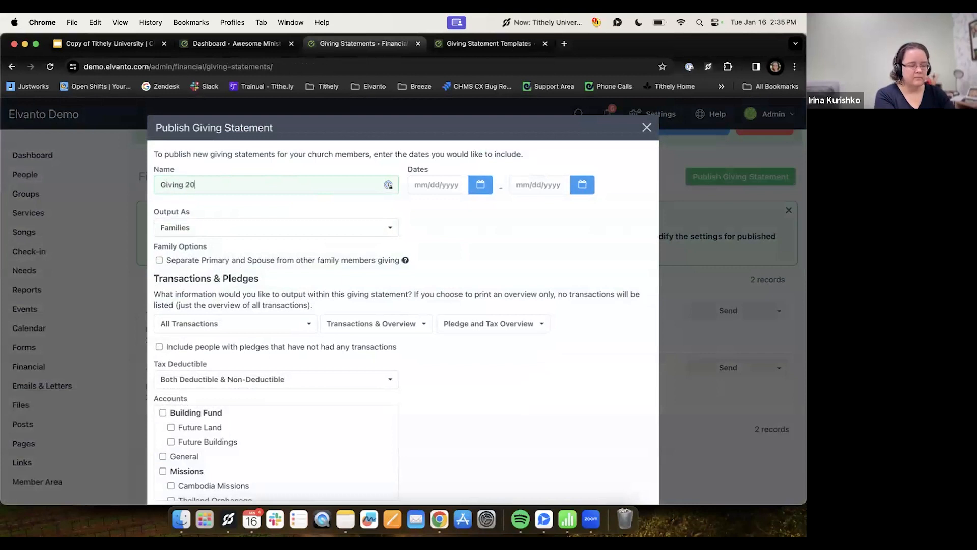
{"action": "type", "text": "23"}
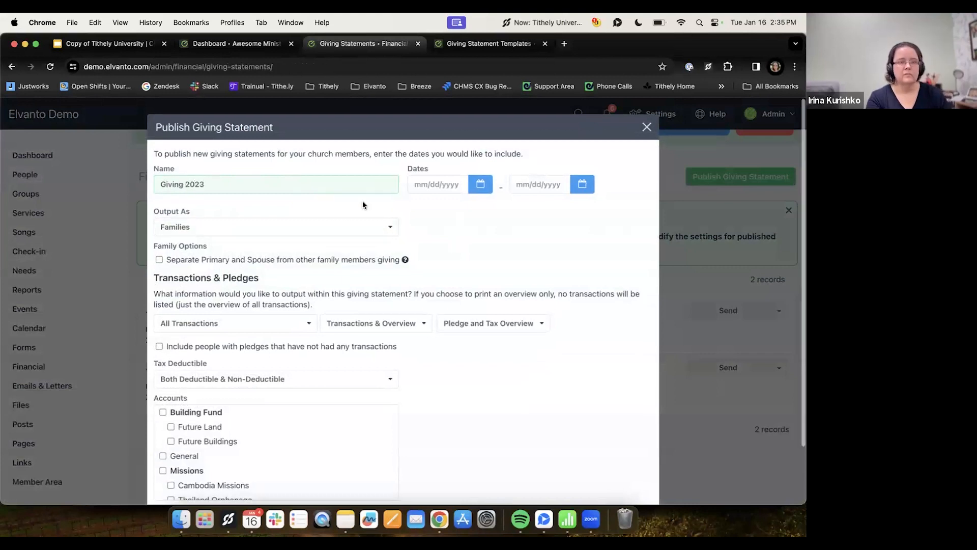
- Set the giving statement's date range from 01/01/2023 to 12/31/2023
{"action": "left_click", "coordinate": [478, 186]}
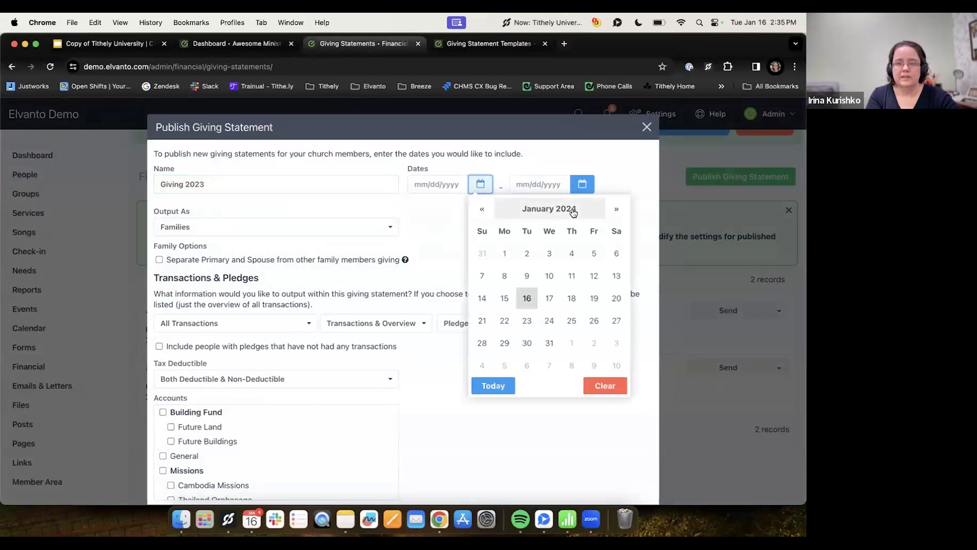
{"action": "double_click", "coordinate": [482, 208]}
{"action": "triple_click", "coordinate": [482, 209]}
{"action": "double_click", "coordinate": [482, 208]}
{"action": "double_click", "coordinate": [482, 209]}
{"action": "left_click", "coordinate": [482, 209]}
{"action": "left_click", "coordinate": [483, 209]}
{"action": "left_click", "coordinate": [483, 209]}
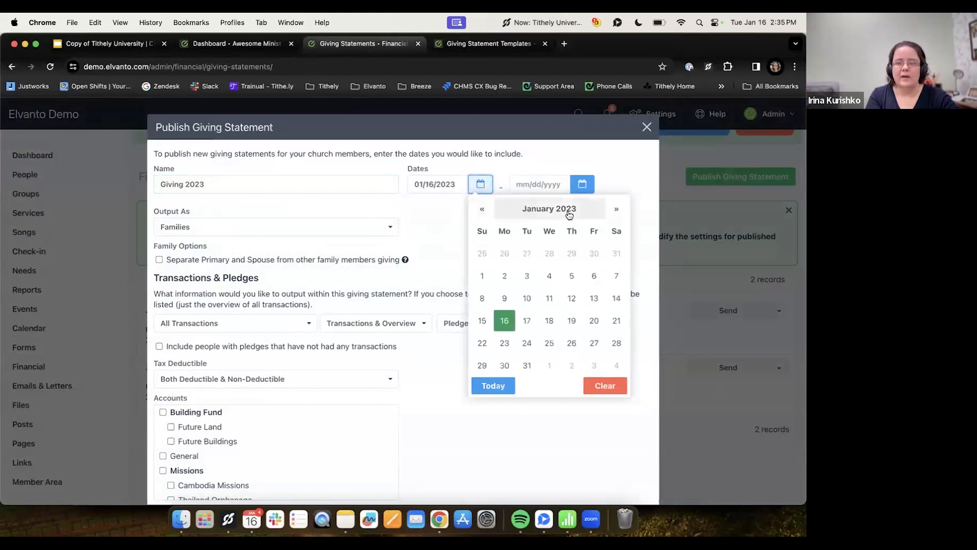
{"action": "left_click", "coordinate": [482, 275]}
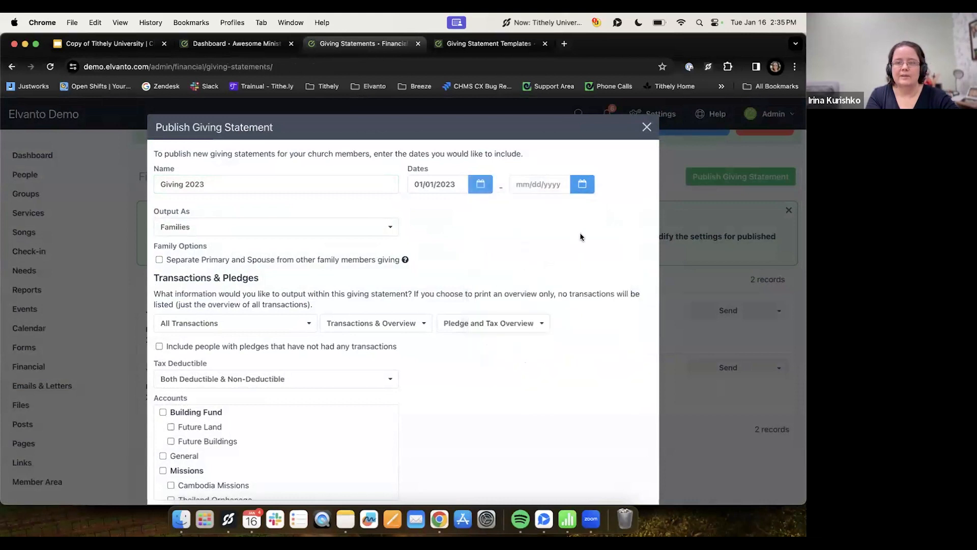
{"action": "left_click", "coordinate": [582, 184]}
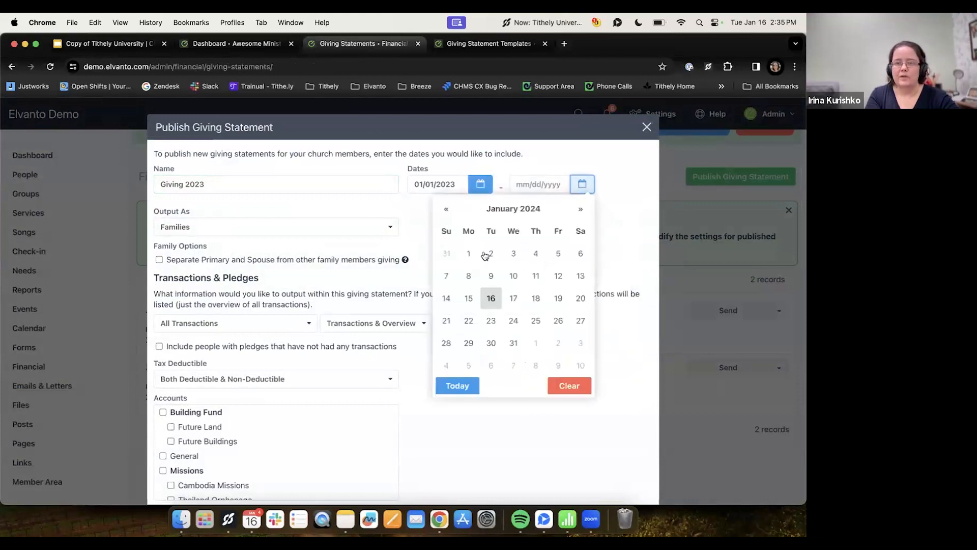
{"action": "left_click", "coordinate": [452, 253]}
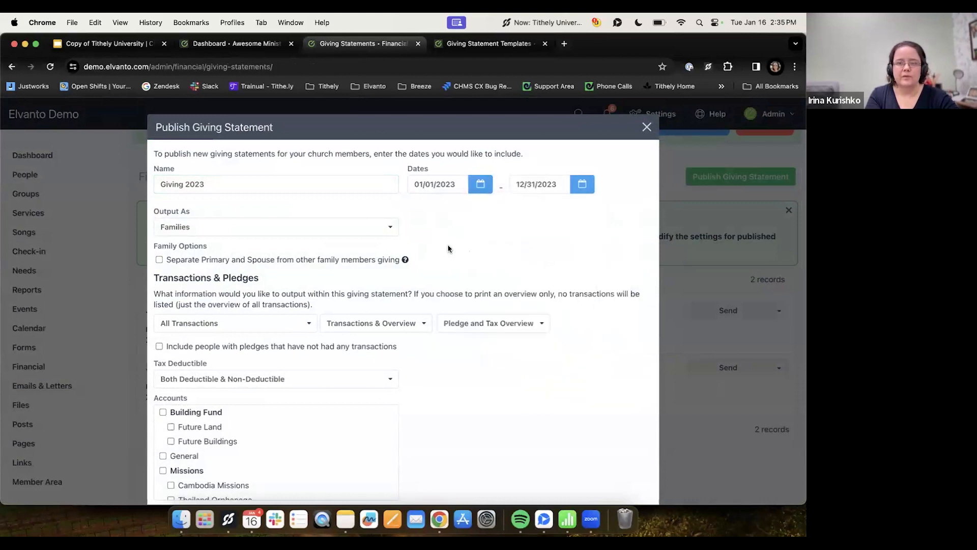
- Keep the statement output as Families and its contents as All Transactions with Transactions & Overview
{"action": "left_click", "coordinate": [205, 227]}
{"action": "left_click", "coordinate": [266, 202]}
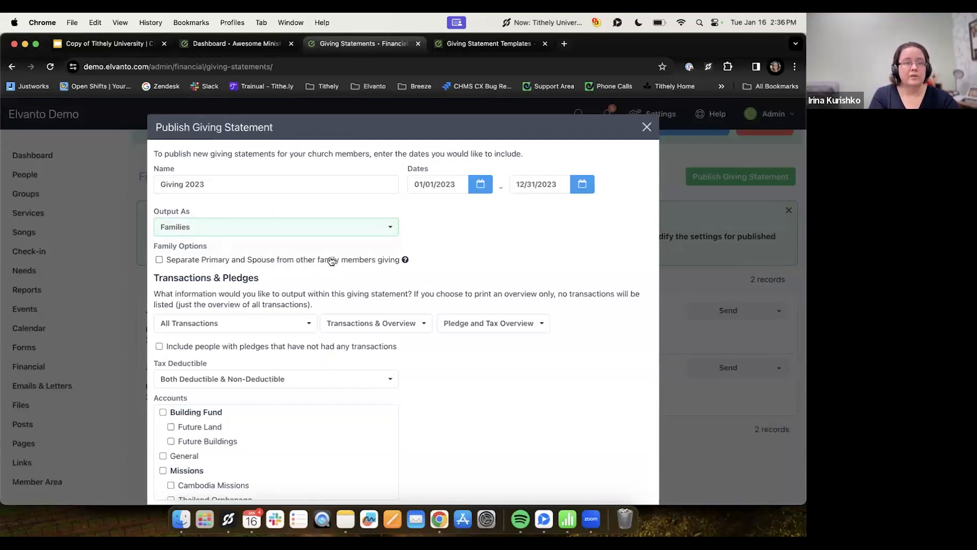
{"action": "scroll", "coordinate": [399, 262], "scroll_direction": "down", "scroll_amount": 3}
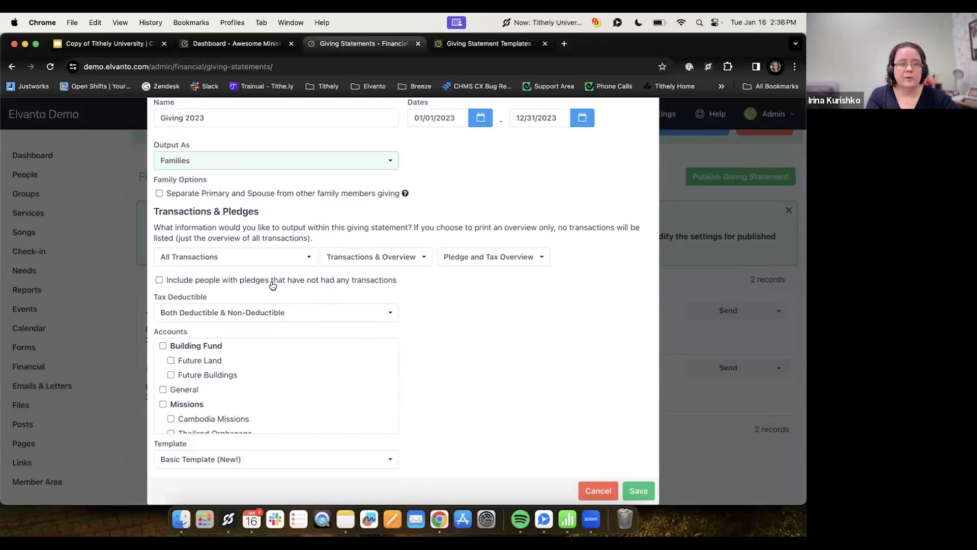
{"action": "left_click", "coordinate": [208, 258]}
{"action": "left_click", "coordinate": [332, 255]}
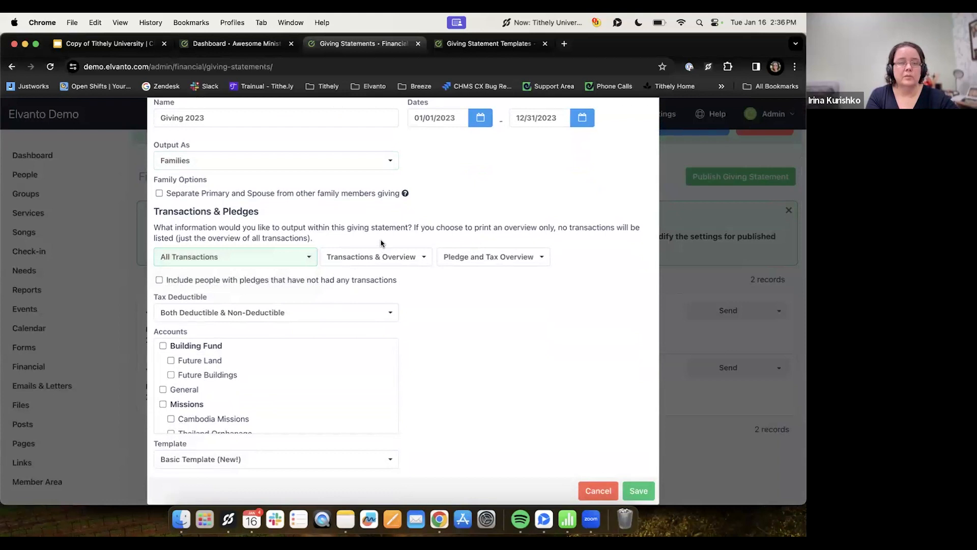
{"action": "left_click", "coordinate": [413, 257]}
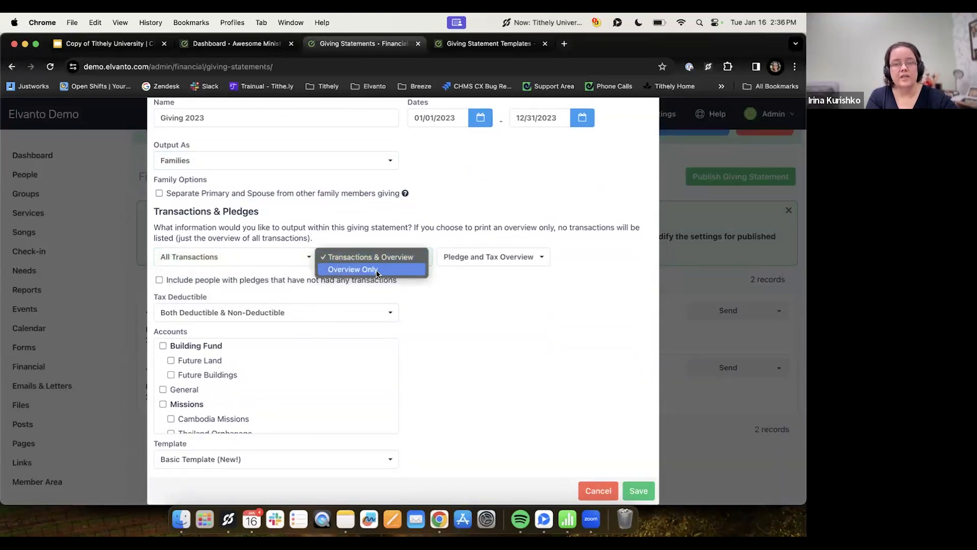
{"action": "left_click", "coordinate": [356, 261]}
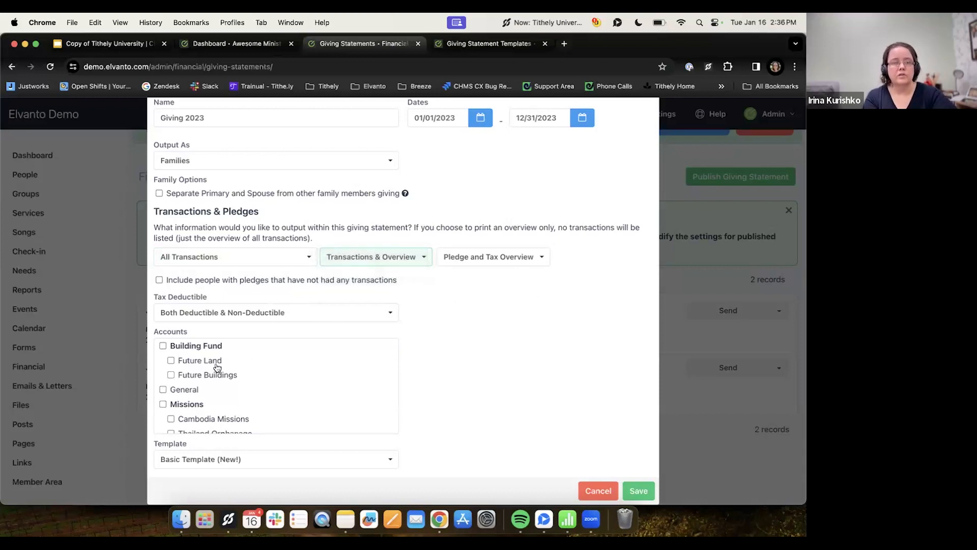
- Leave the accounts unrestricted, keep the Basic Template (New!), and save the giving statement
{"action": "scroll", "coordinate": [217, 368], "scroll_direction": "down", "scroll_amount": 1}
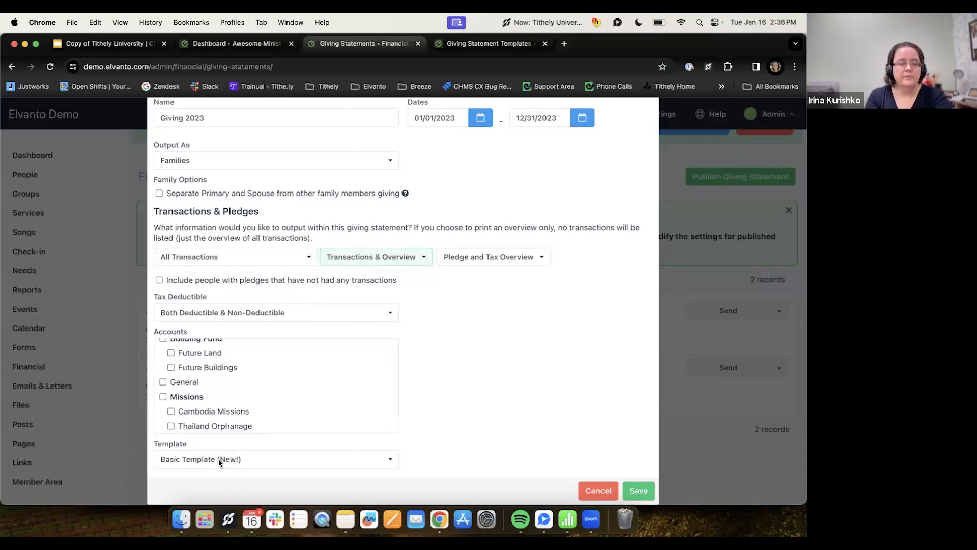
{"action": "left_click", "coordinate": [303, 467]}
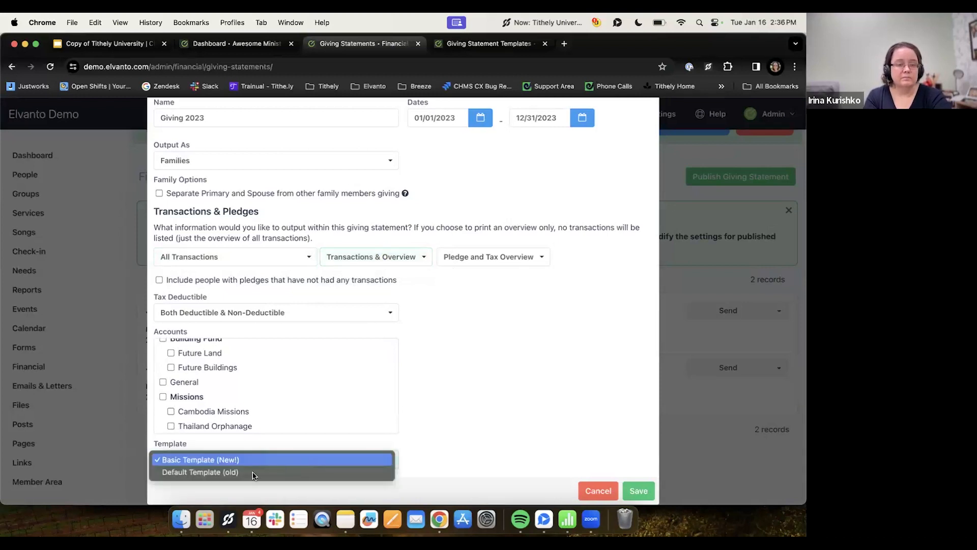
{"action": "left_click", "coordinate": [512, 435]}
{"action": "left_click", "coordinate": [635, 489]}
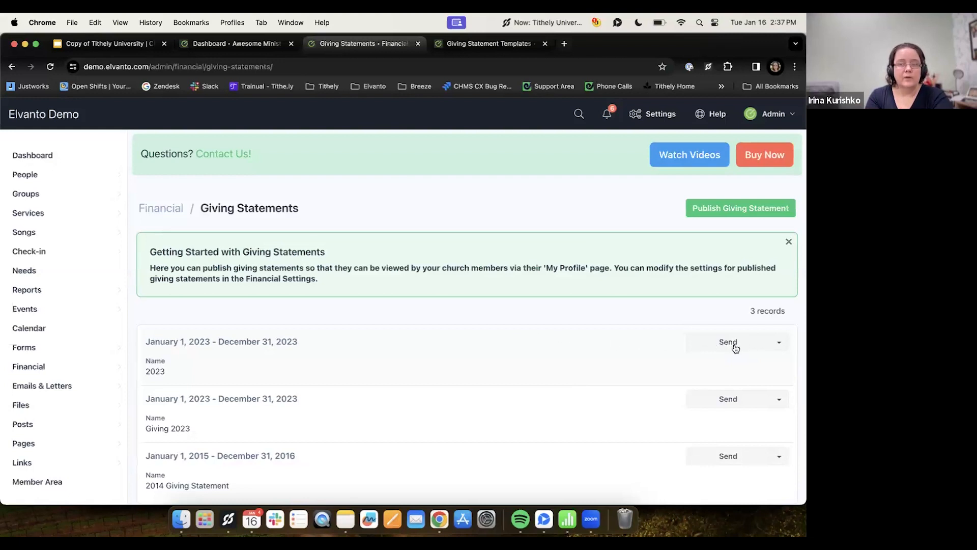
- Print all giving statements for the published statement named 2023 and look through the generated PDF
{"action": "left_click", "coordinate": [778, 341]}
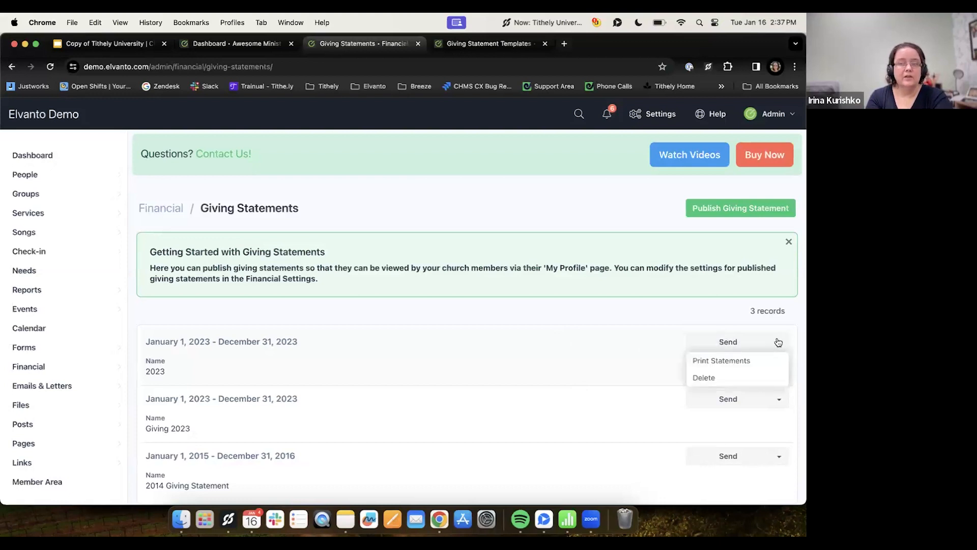
{"action": "left_click", "coordinate": [723, 362]}
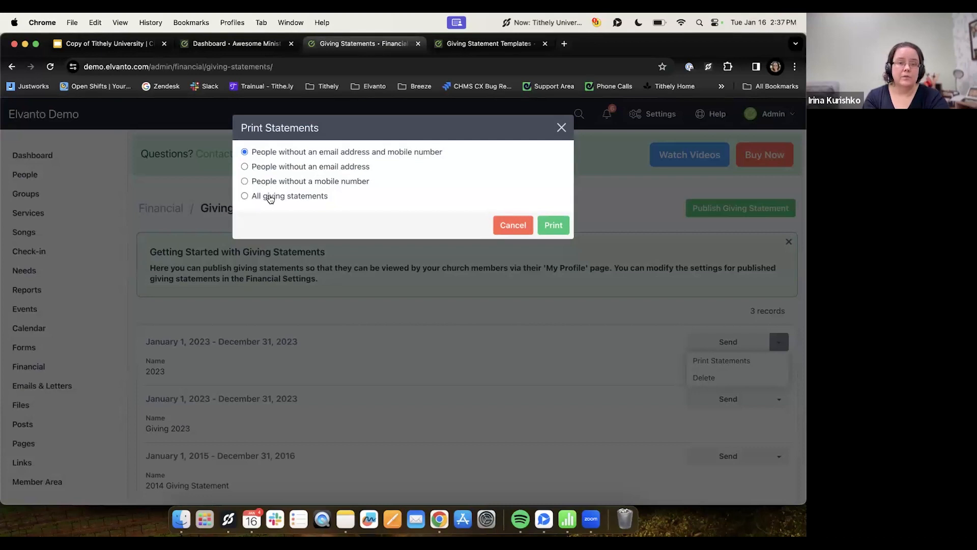
{"action": "left_click", "coordinate": [279, 199]}
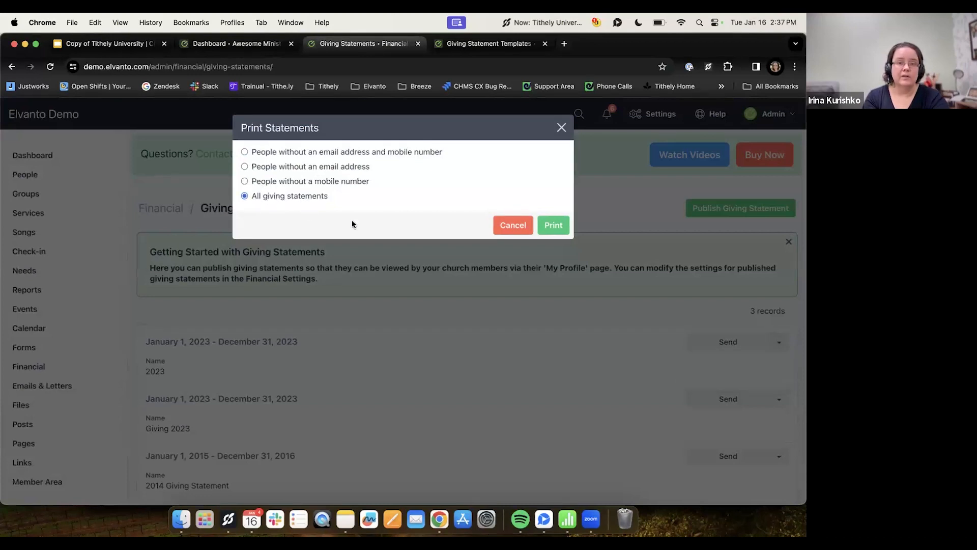
{"action": "left_click", "coordinate": [563, 231]}
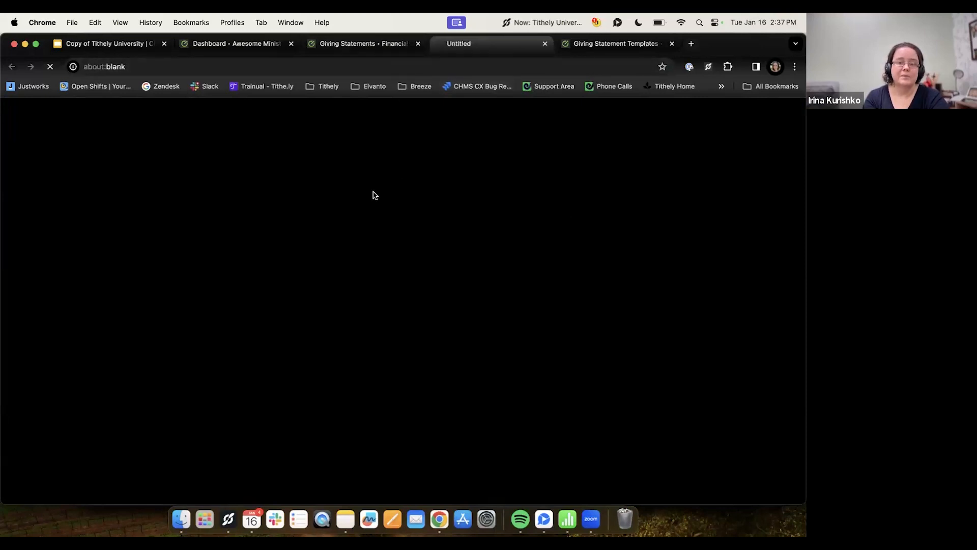
{"action": "scroll", "coordinate": [437, 246], "scroll_direction": "down", "scroll_amount": 6}
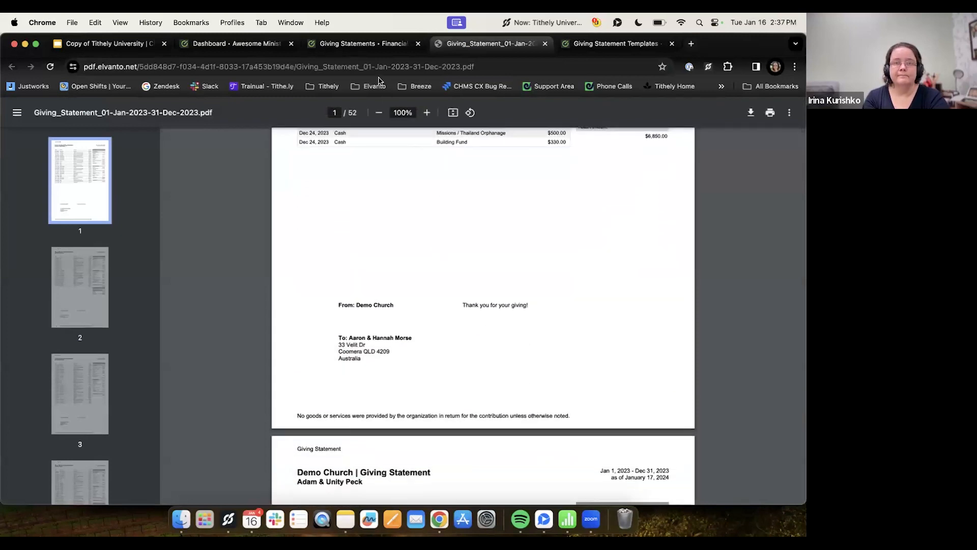
- Back on the Giving Statements page, start an email-only message for the 2023 statement and remove two recipients
{"action": "left_click", "coordinate": [369, 45]}
{"action": "left_click", "coordinate": [509, 225]}
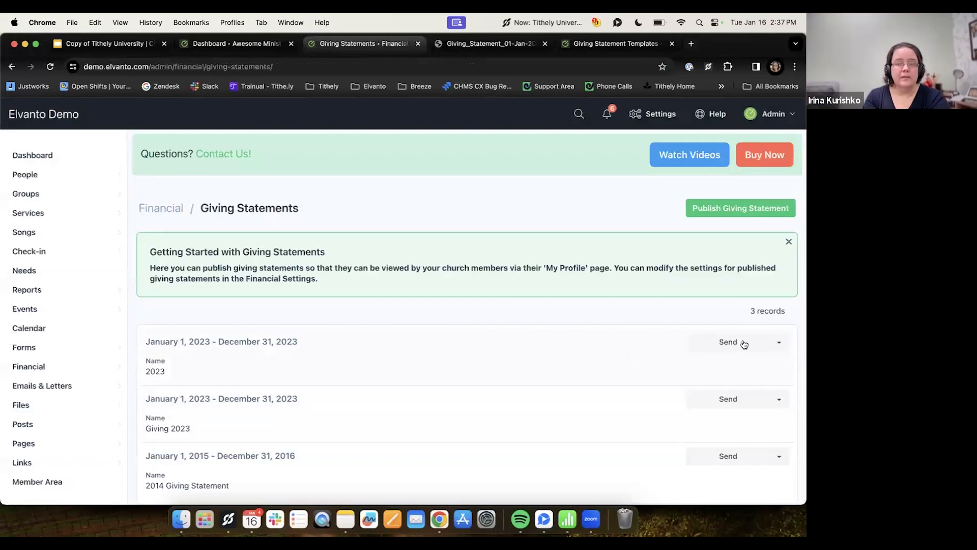
{"action": "left_click", "coordinate": [734, 342]}
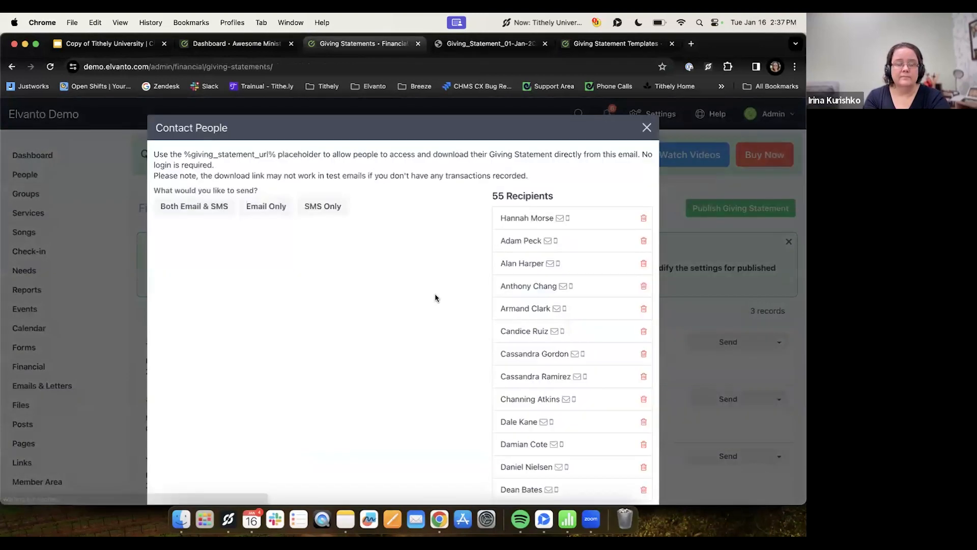
{"action": "left_click", "coordinate": [261, 208]}
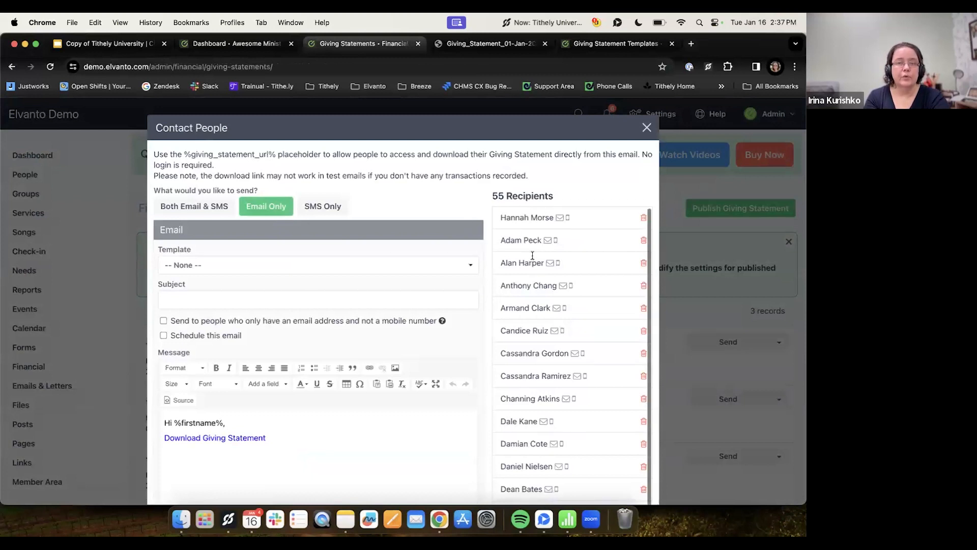
{"action": "scroll", "coordinate": [544, 237], "scroll_direction": "down", "scroll_amount": 5}
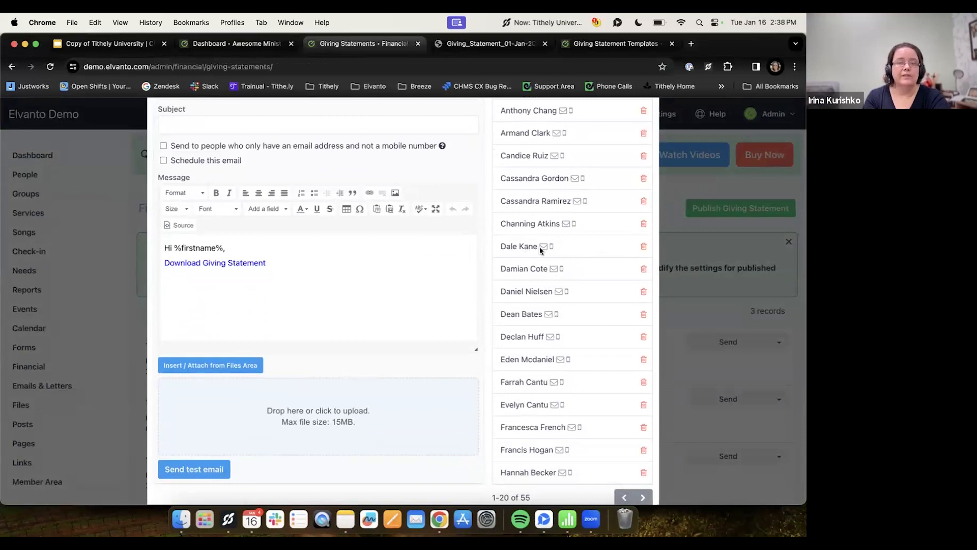
{"action": "left_click", "coordinate": [643, 248]}
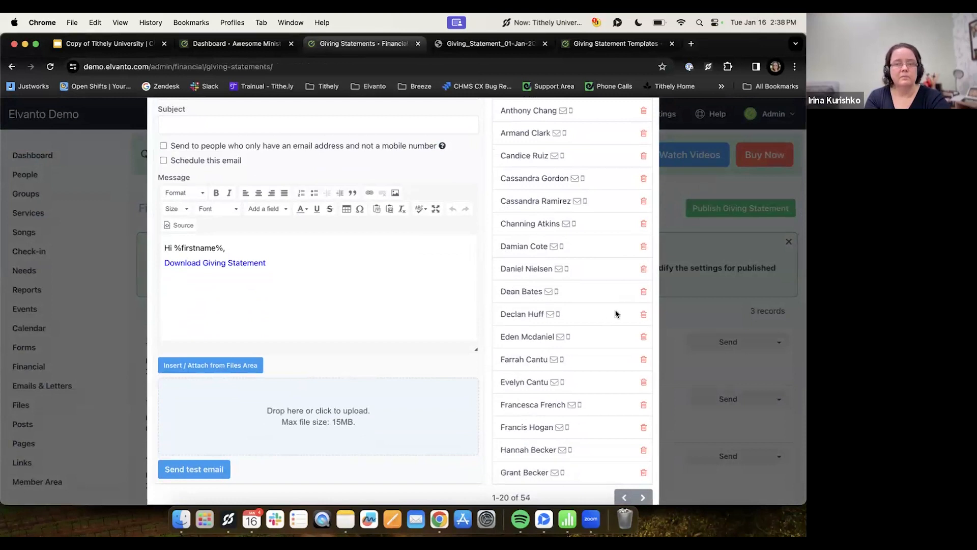
{"action": "left_click", "coordinate": [643, 248]}
{"action": "scroll", "coordinate": [264, 330], "scroll_direction": "down", "scroll_amount": 1}
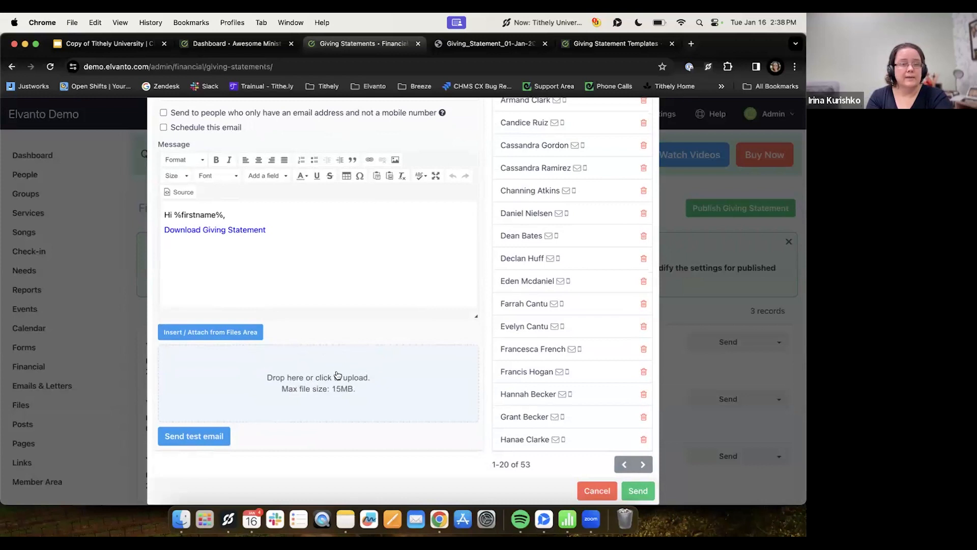
- Add "Thank you!" below the download link in the email message, review the form, and cancel without sending
{"action": "left_click", "coordinate": [309, 240]}
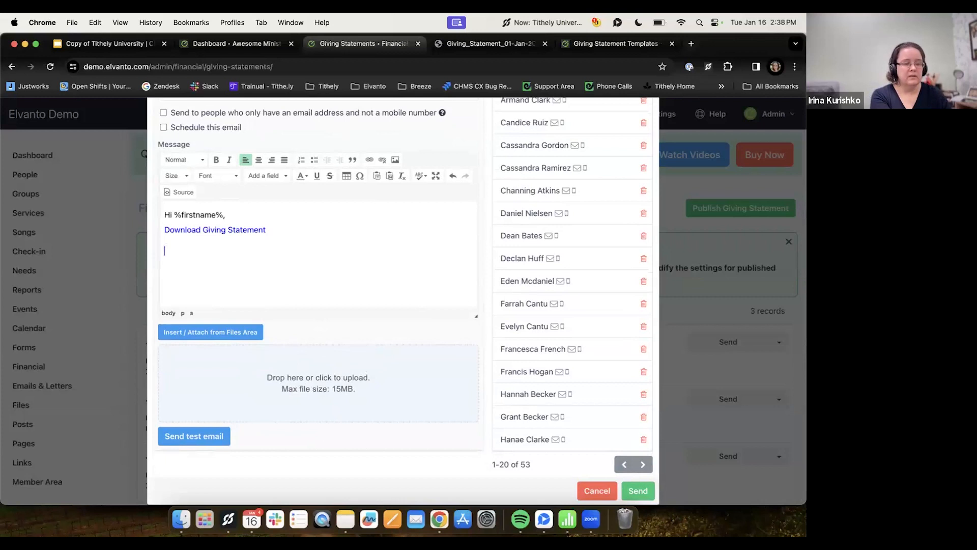
{"action": "type", "text": "Thank you!"}
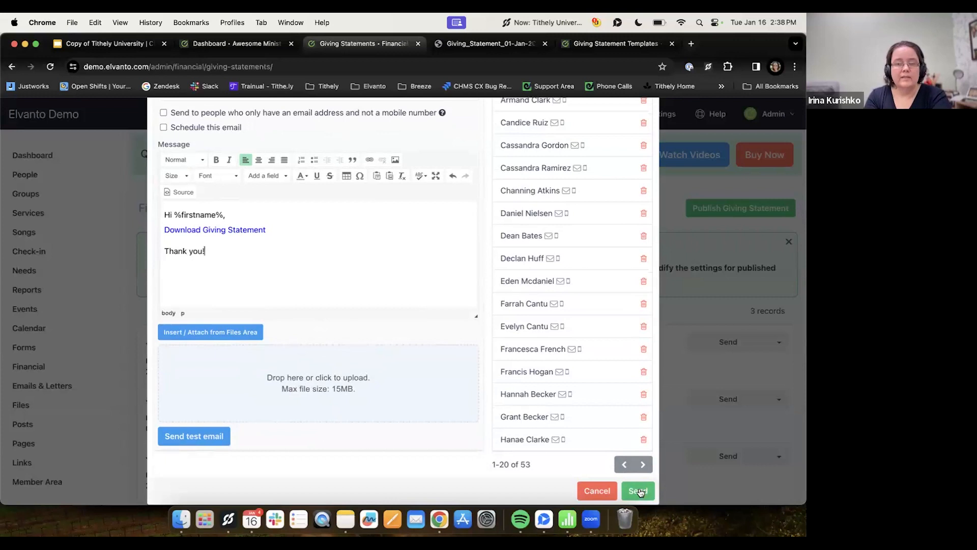
{"action": "scroll", "coordinate": [638, 483], "scroll_direction": "up", "scroll_amount": 1}
{"action": "scroll", "coordinate": [637, 464], "scroll_direction": "down", "scroll_amount": 1}
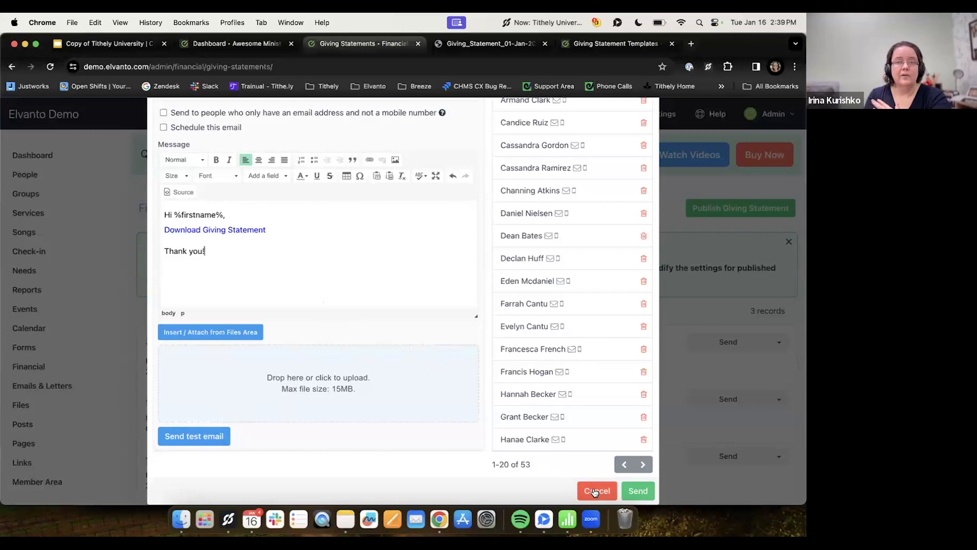
{"action": "scroll", "coordinate": [555, 250], "scroll_direction": "up", "scroll_amount": 1}
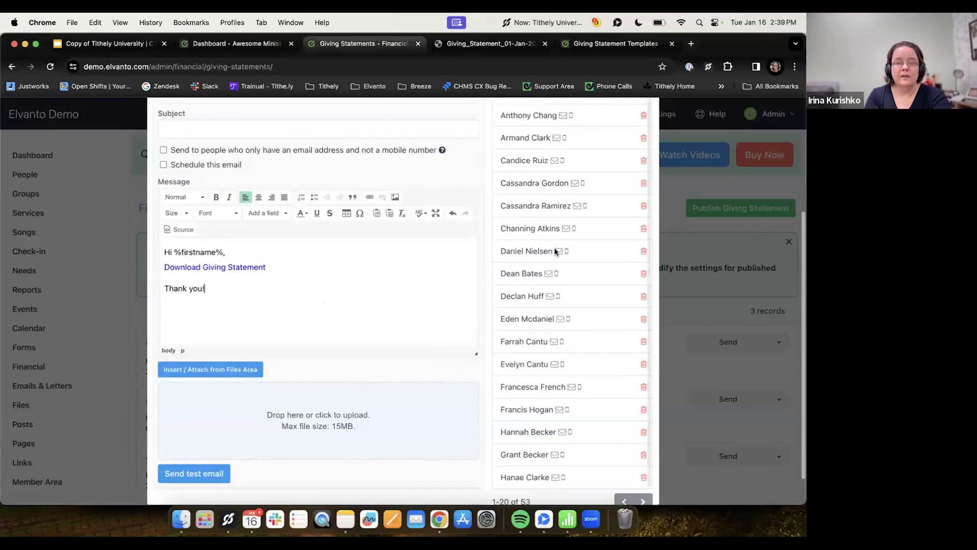
{"action": "scroll", "coordinate": [554, 247], "scroll_direction": "up", "scroll_amount": 4}
{"action": "scroll", "coordinate": [559, 244], "scroll_direction": "down", "scroll_amount": 5}
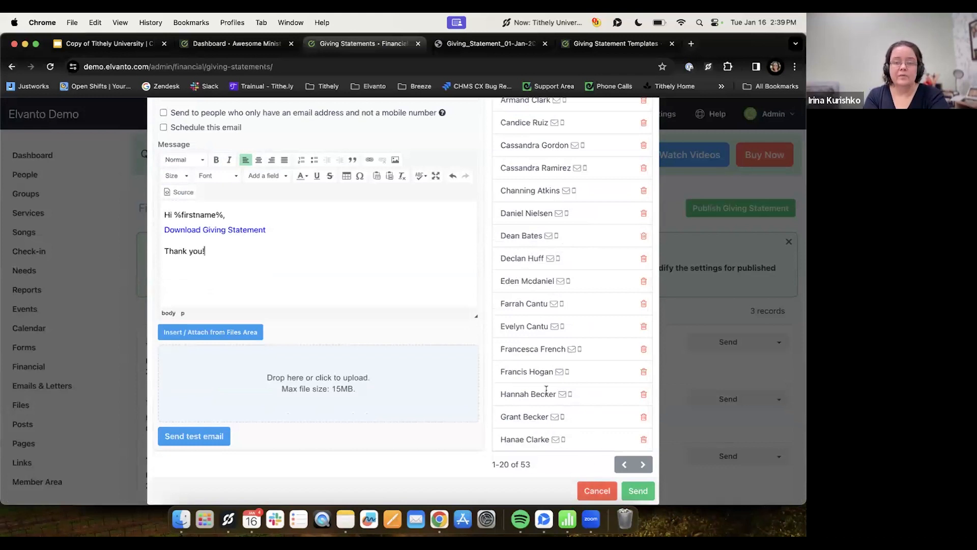
{"action": "left_click", "coordinate": [601, 490]}
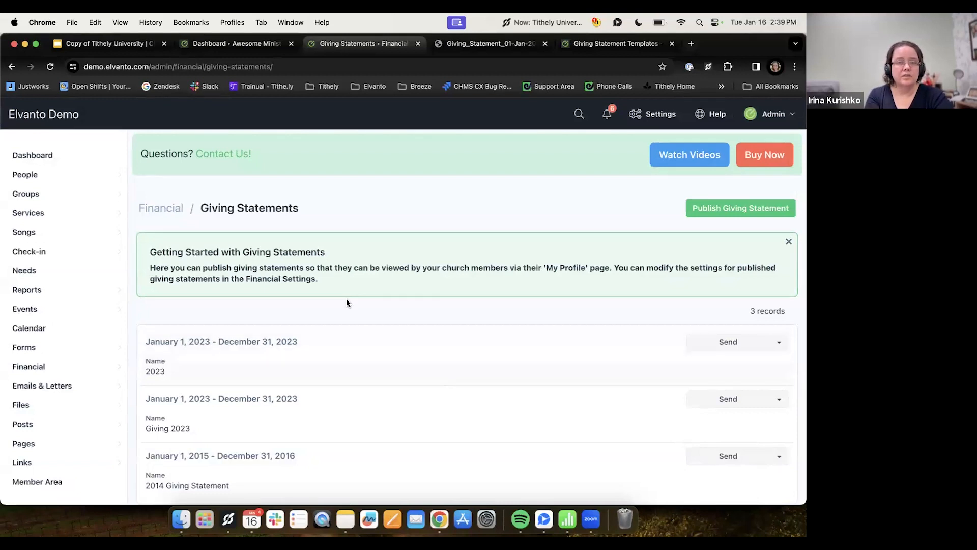
- Open the built-in financial reports from the Financial area
{"action": "scroll", "coordinate": [346, 298], "scroll_direction": "down", "scroll_amount": 3}
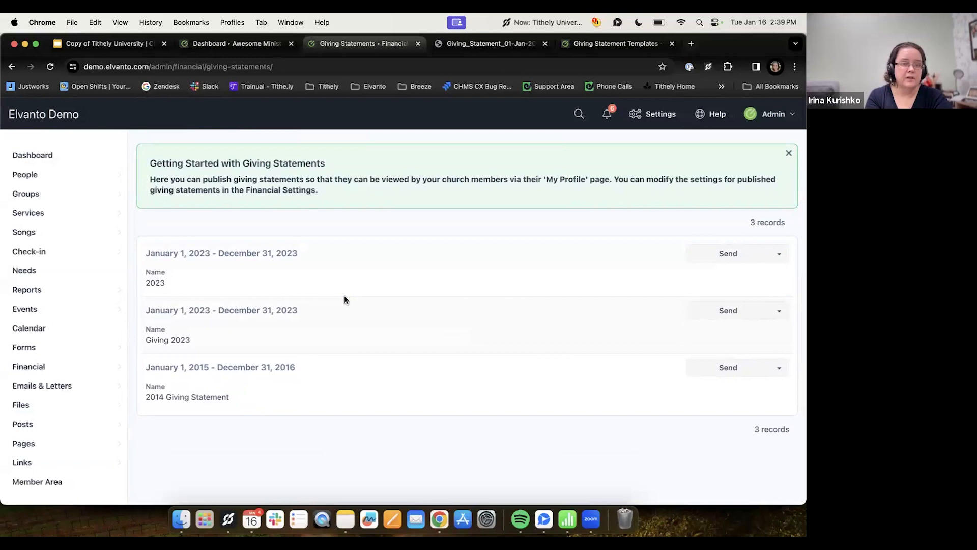
{"action": "mouse_move", "coordinate": [41, 369]}
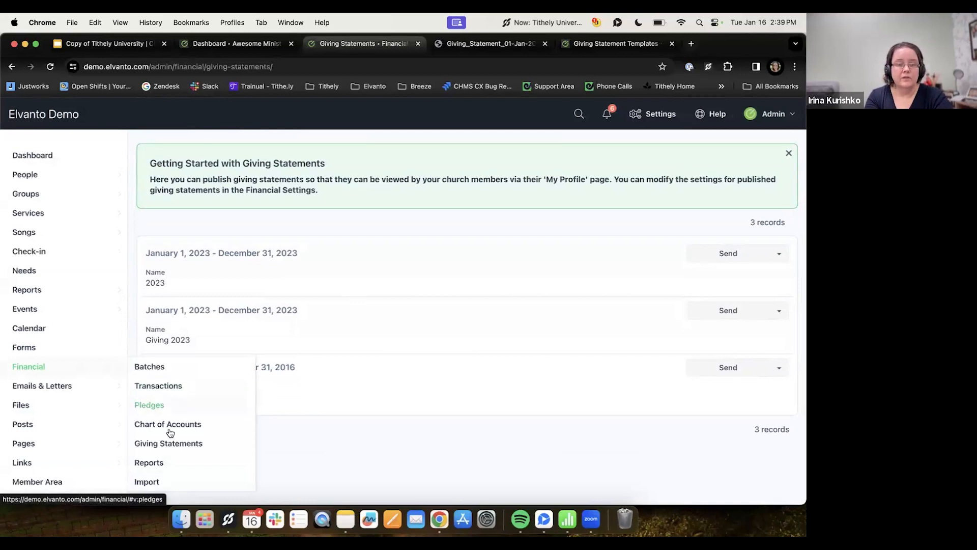
{"action": "scroll", "coordinate": [170, 435], "scroll_direction": "up", "scroll_amount": 1}
{"action": "scroll", "coordinate": [174, 466], "scroll_direction": "up", "scroll_amount": 1}
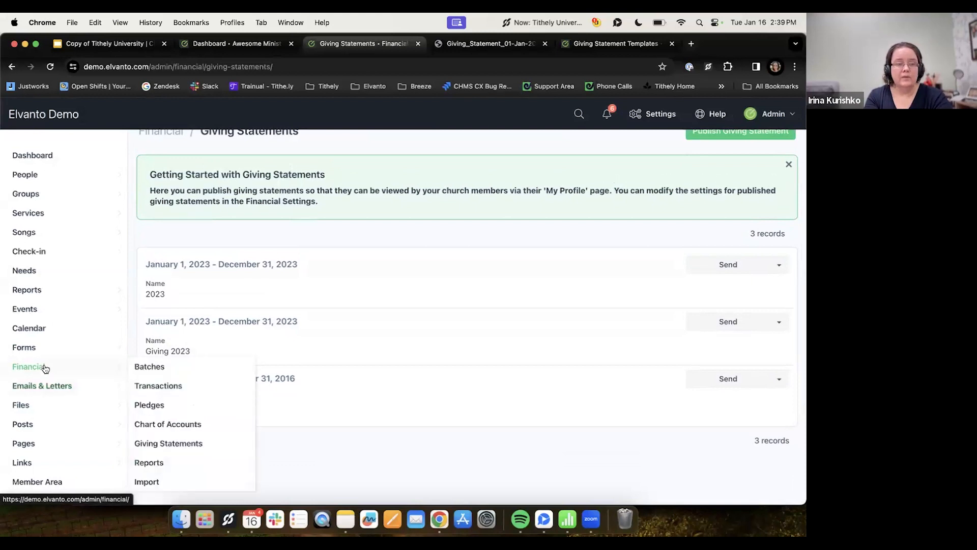
{"action": "scroll", "coordinate": [161, 462], "scroll_direction": "down", "scroll_amount": 1}
{"action": "left_click", "coordinate": [163, 464]}
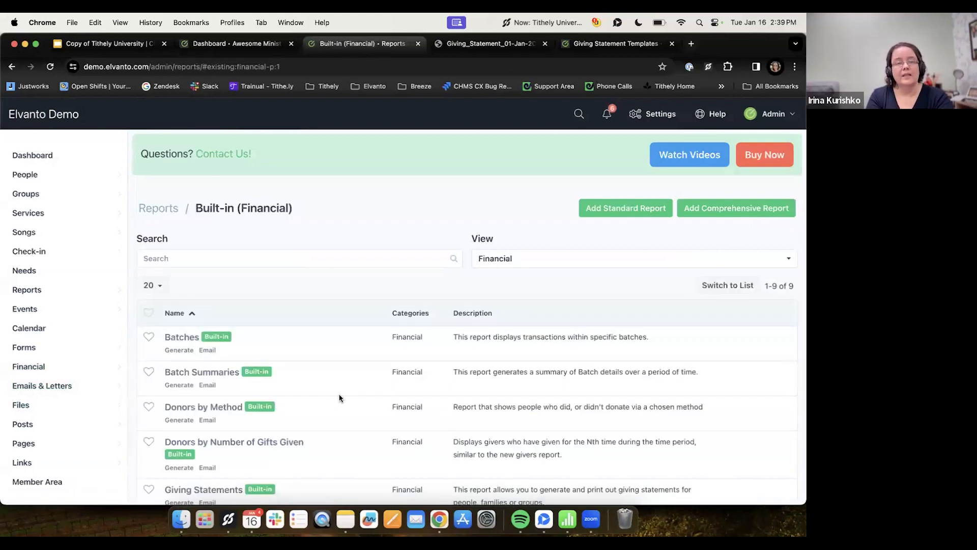
- Open the built-in Giving Statements report, check the By name option, and set it to generate for All people
{"action": "scroll", "coordinate": [344, 394], "scroll_direction": "down", "scroll_amount": 4}
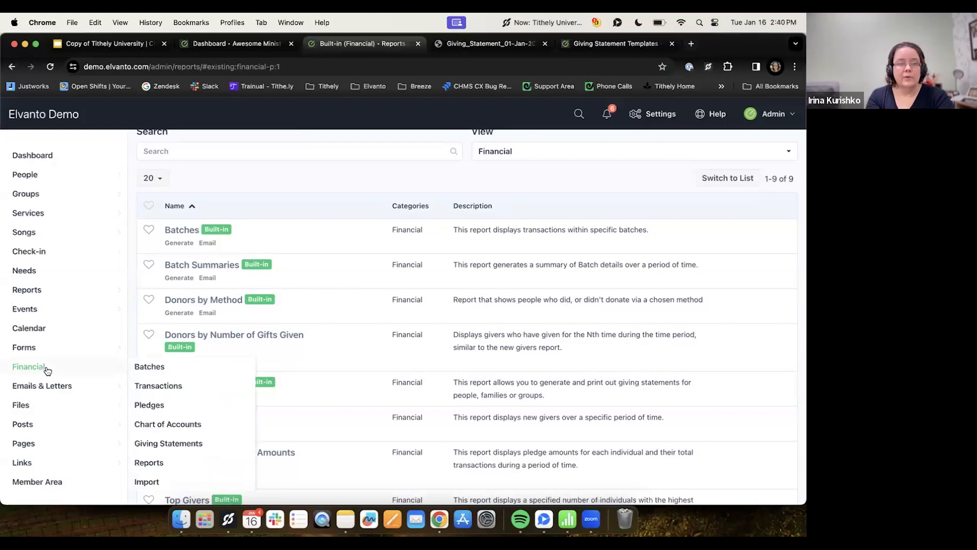
{"action": "scroll", "coordinate": [158, 458], "scroll_direction": "up", "scroll_amount": 1}
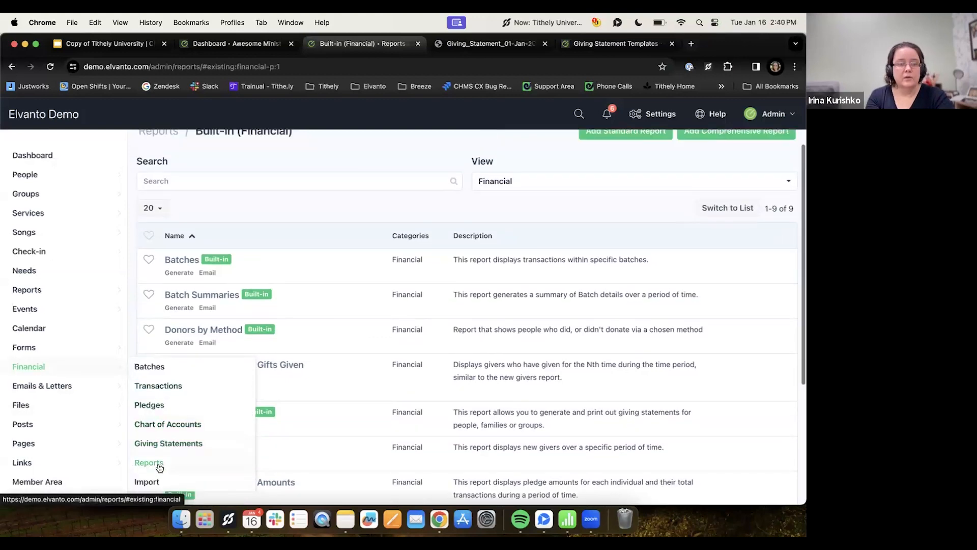
{"action": "left_click", "coordinate": [161, 463]}
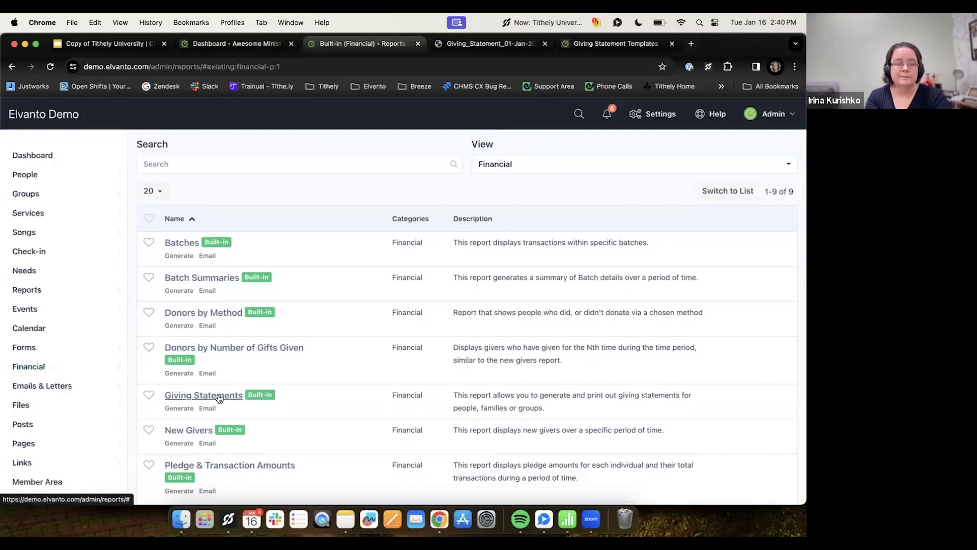
{"action": "left_click", "coordinate": [234, 400]}
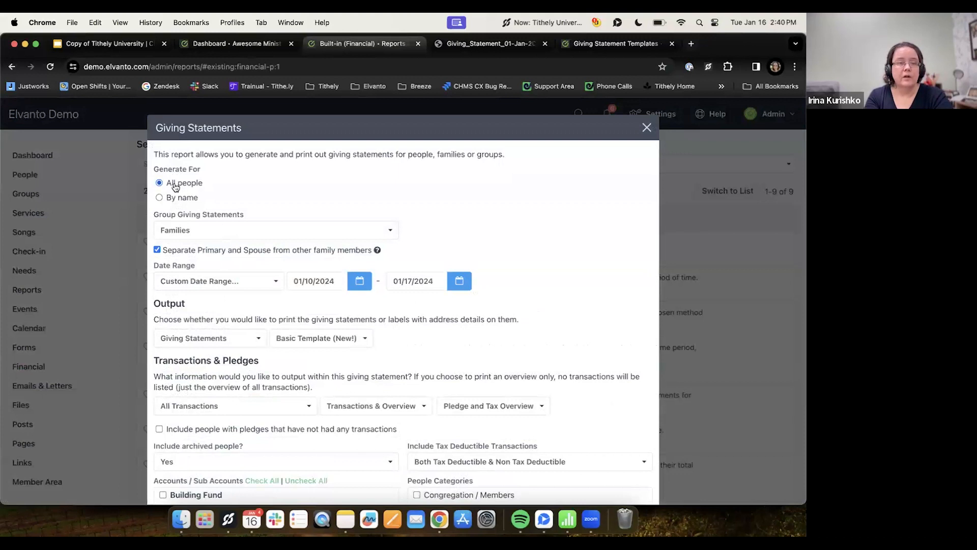
{"action": "left_click", "coordinate": [183, 202]}
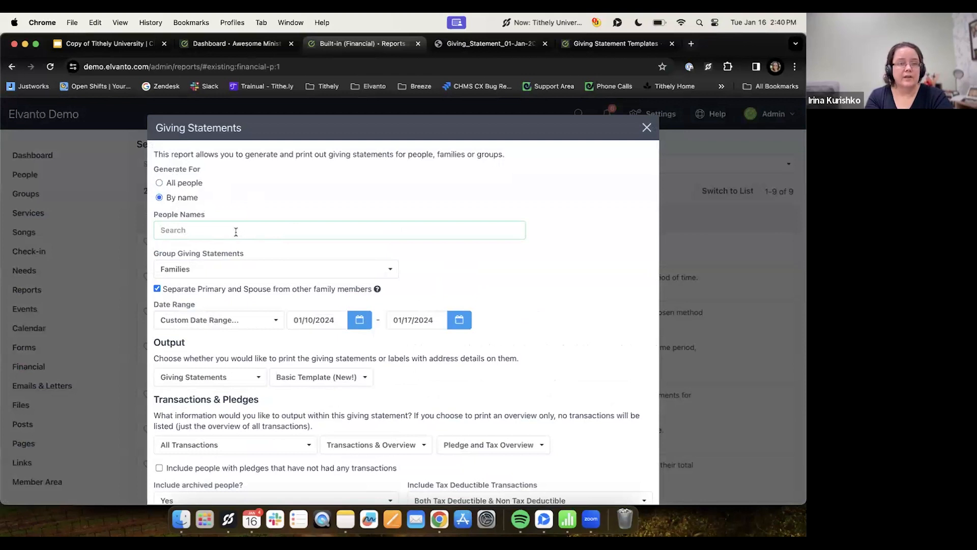
{"action": "left_click", "coordinate": [182, 183]}
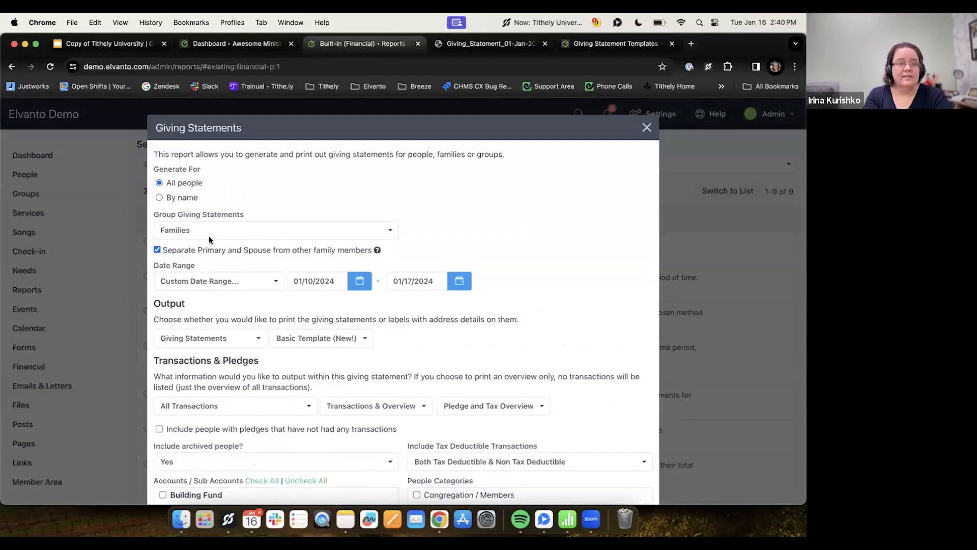
- Keep the giving statements grouped by Families and set the date range to Last calendar year
{"action": "left_click", "coordinate": [209, 230]}
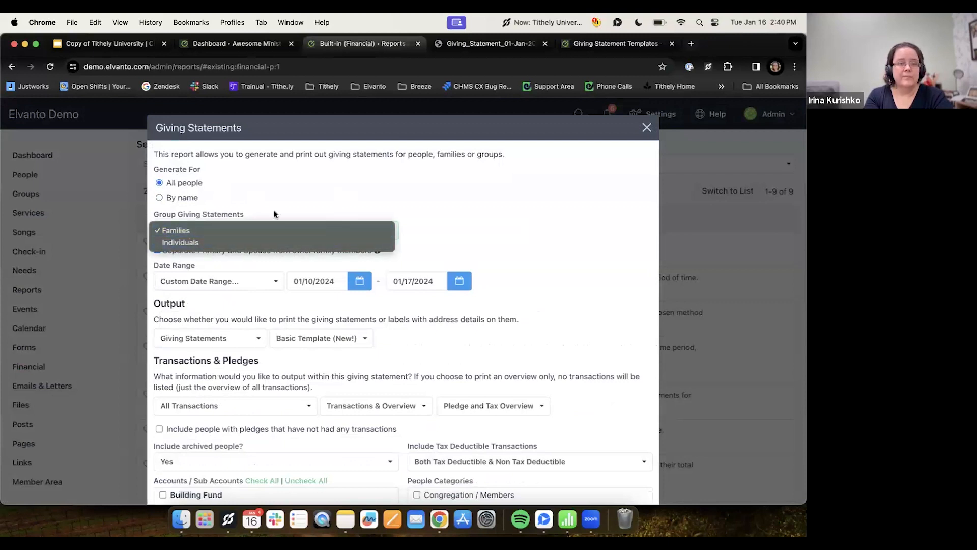
{"action": "left_click", "coordinate": [249, 237]}
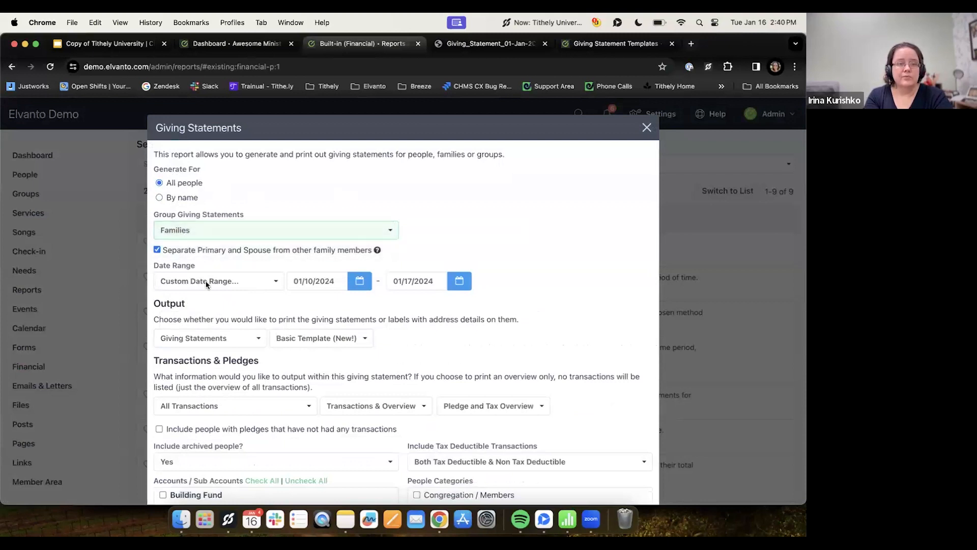
{"action": "left_click", "coordinate": [275, 283]}
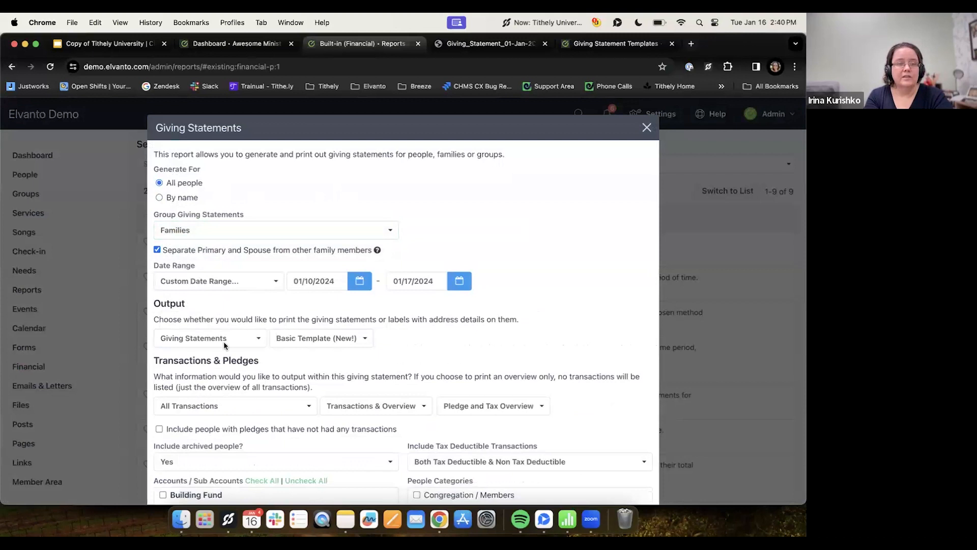
{"action": "scroll", "coordinate": [230, 333], "scroll_direction": "down", "scroll_amount": 3}
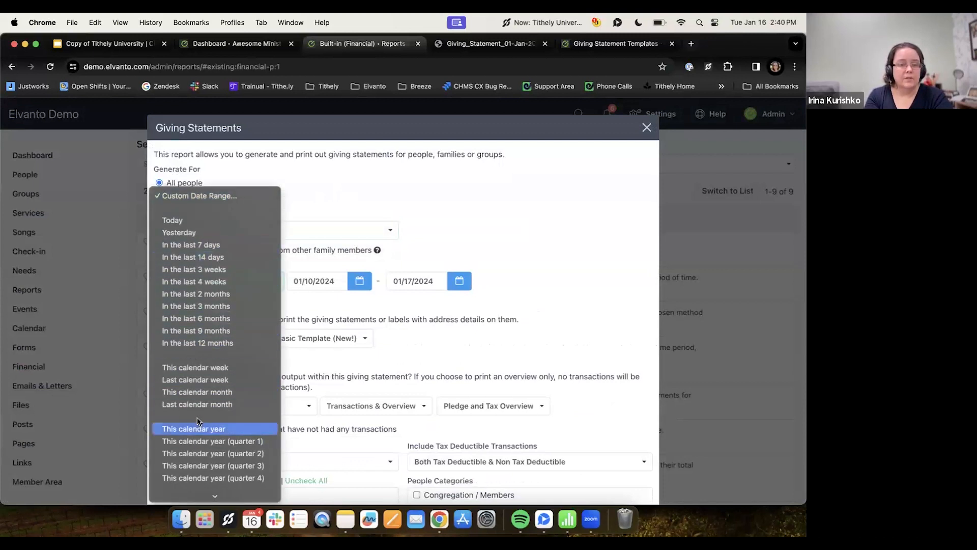
{"action": "scroll", "coordinate": [197, 420], "scroll_direction": "down", "scroll_amount": 2}
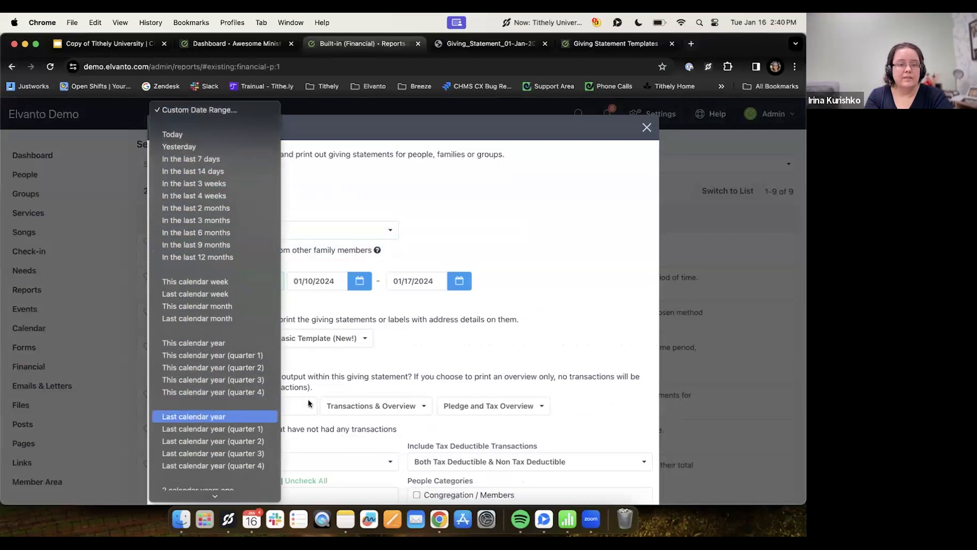
{"action": "left_click", "coordinate": [197, 415]}
{"action": "left_click", "coordinate": [233, 281]}
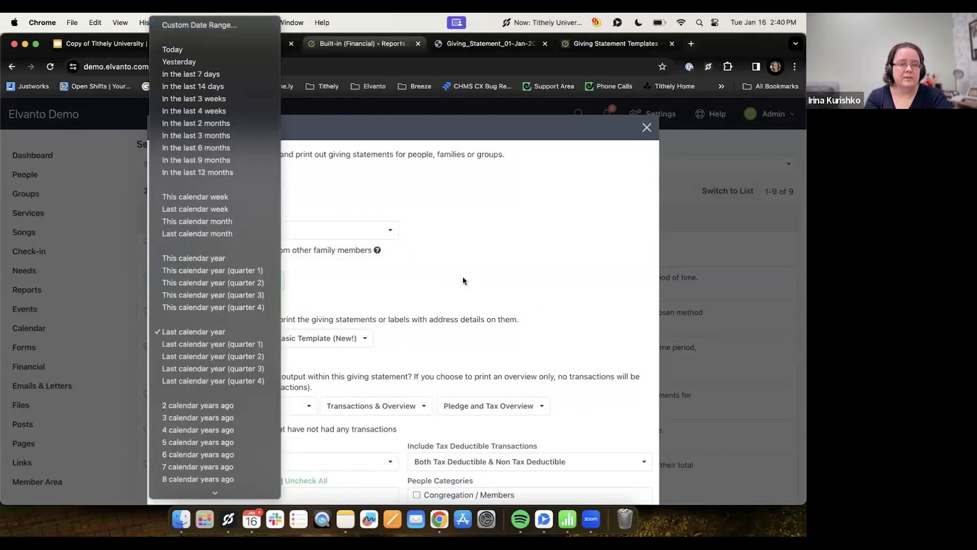
{"action": "left_click", "coordinate": [337, 360]}
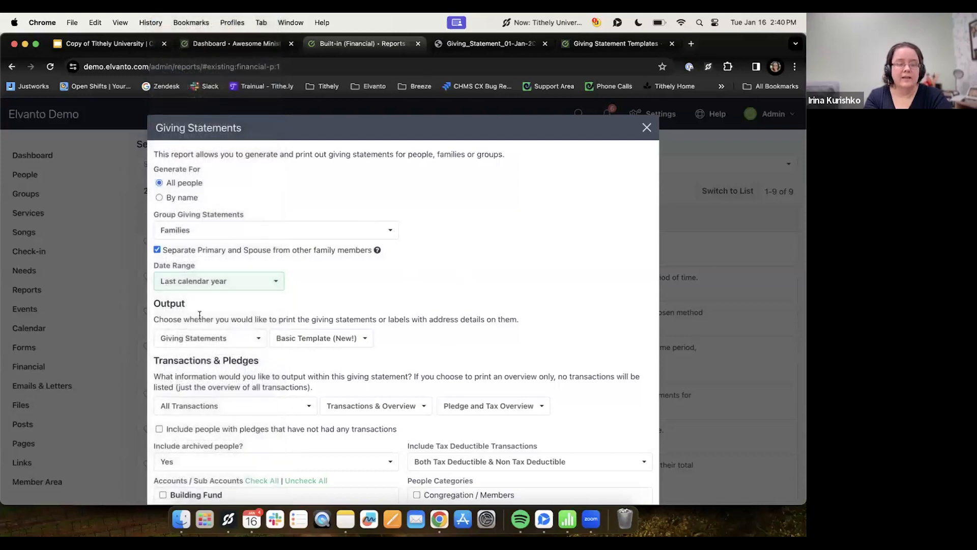
- Try Generate Address Labels as the report output, and restore Giving Statements with the Basic Template (New!)
{"action": "left_click", "coordinate": [207, 340]}
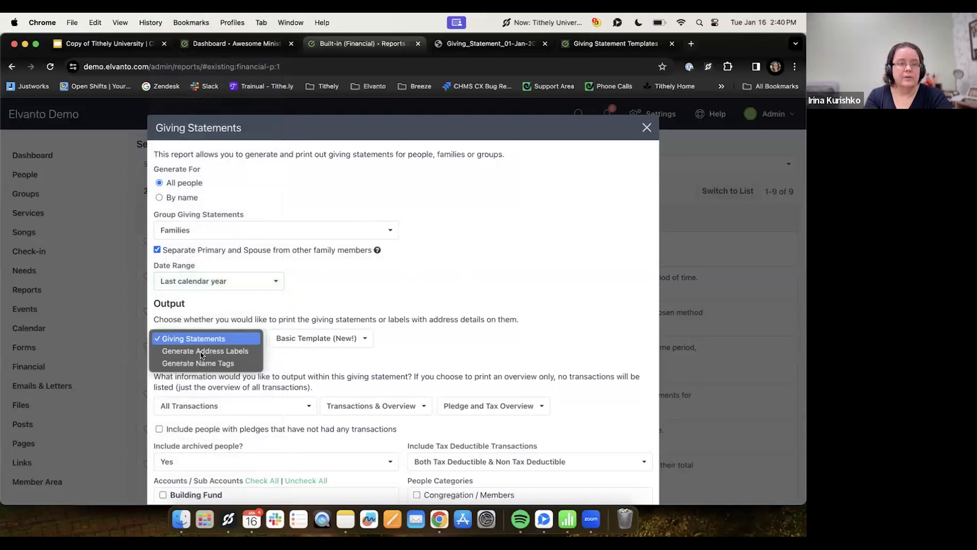
{"action": "left_click", "coordinate": [202, 351]}
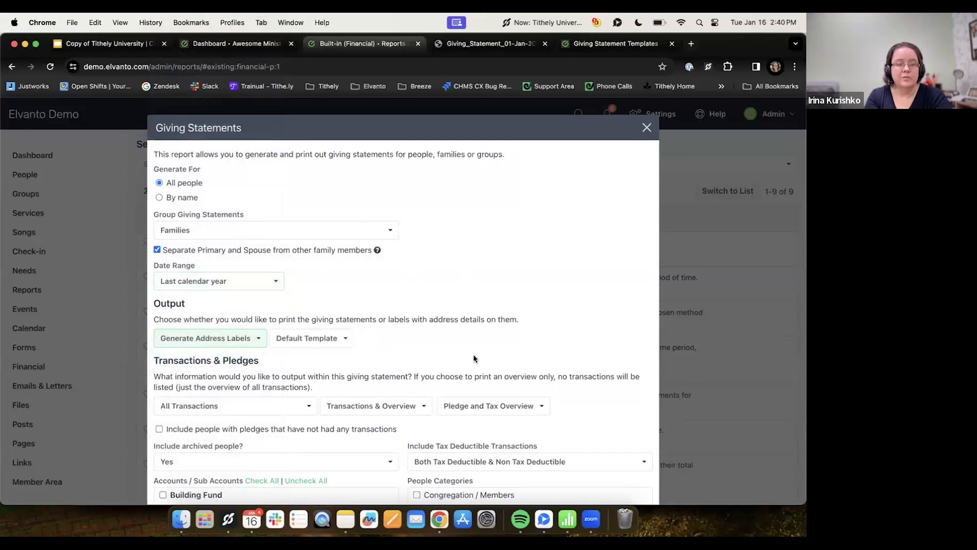
{"action": "scroll", "coordinate": [473, 355], "scroll_direction": "down", "scroll_amount": 2}
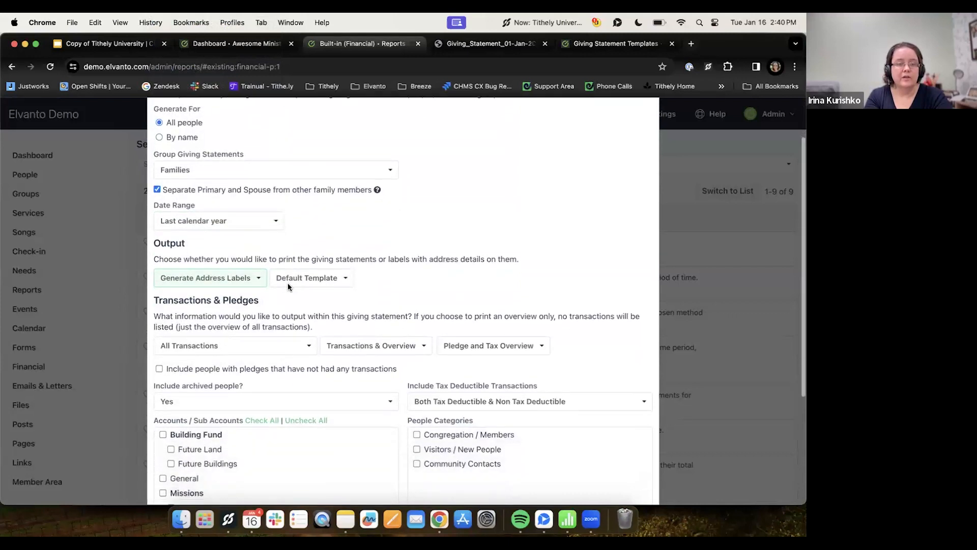
{"action": "left_click", "coordinate": [232, 272]}
{"action": "left_click", "coordinate": [465, 274]}
{"action": "scroll", "coordinate": [308, 212], "scroll_direction": "down", "scroll_amount": 2}
{"action": "left_click", "coordinate": [315, 223]}
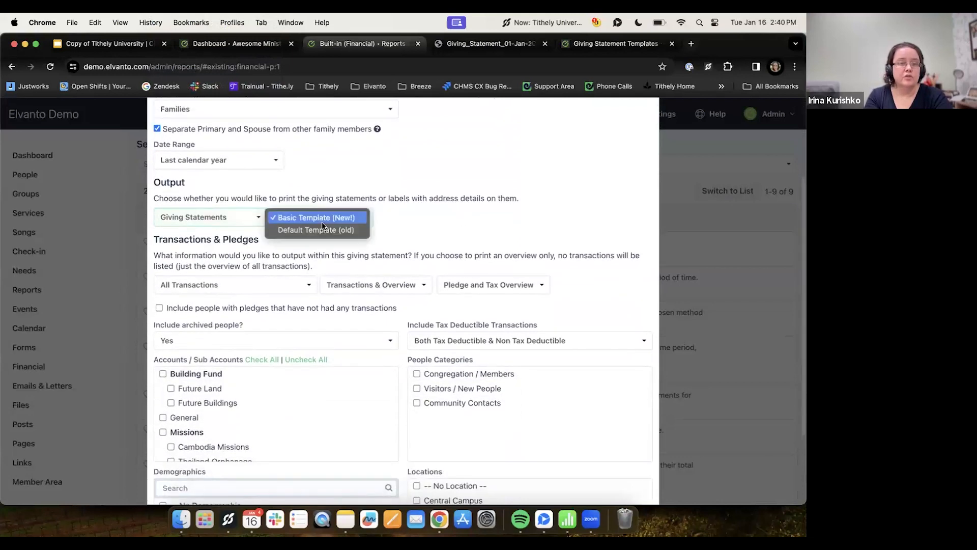
{"action": "left_click", "coordinate": [425, 220]}
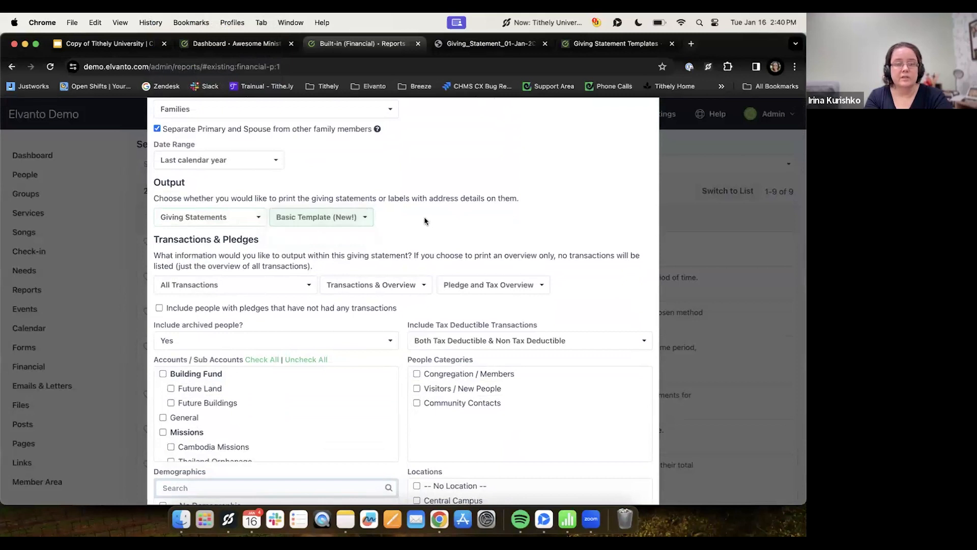
- Keep All Transactions selected, review the account and people filters, and generate the giving statements
{"action": "scroll", "coordinate": [424, 217], "scroll_direction": "down", "scroll_amount": 2}
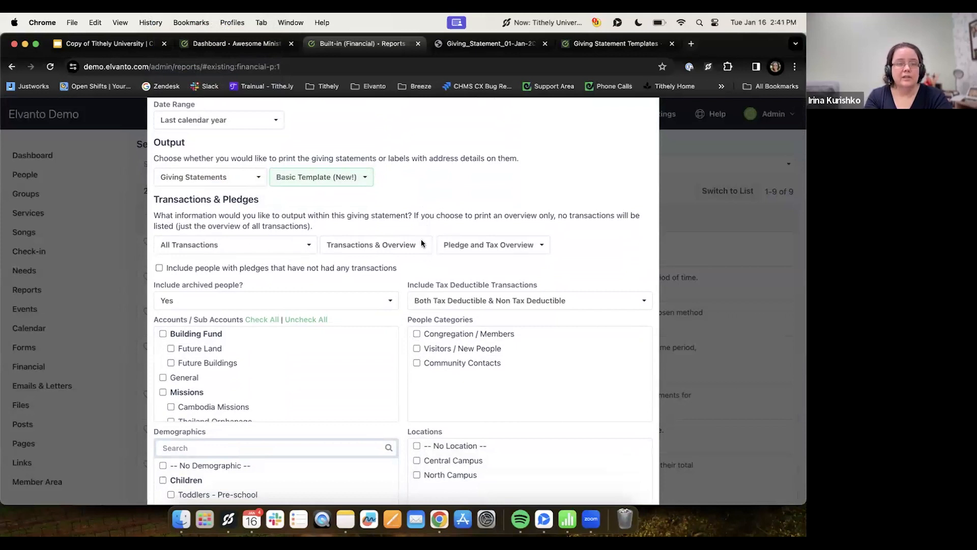
{"action": "left_click", "coordinate": [237, 246]}
{"action": "left_click", "coordinate": [401, 222]}
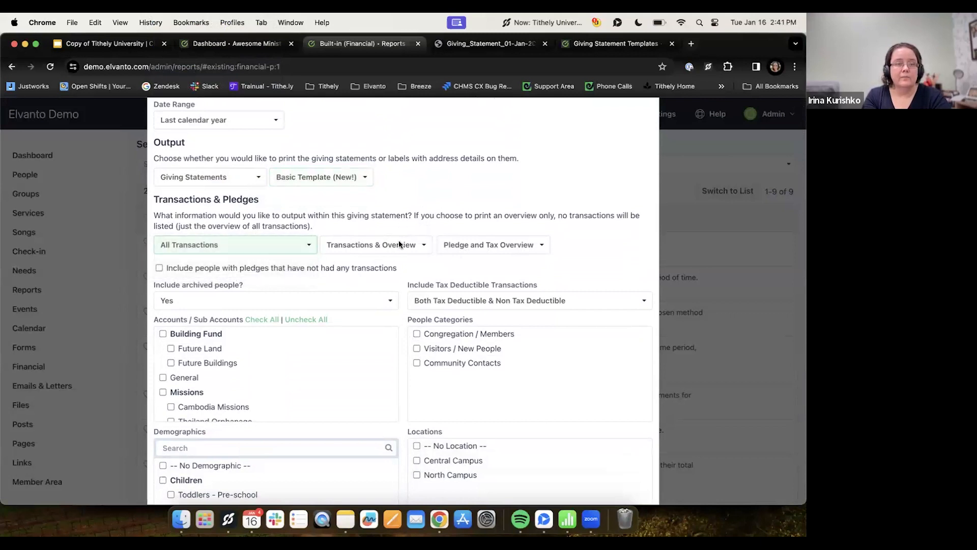
{"action": "scroll", "coordinate": [367, 270], "scroll_direction": "down", "scroll_amount": 3}
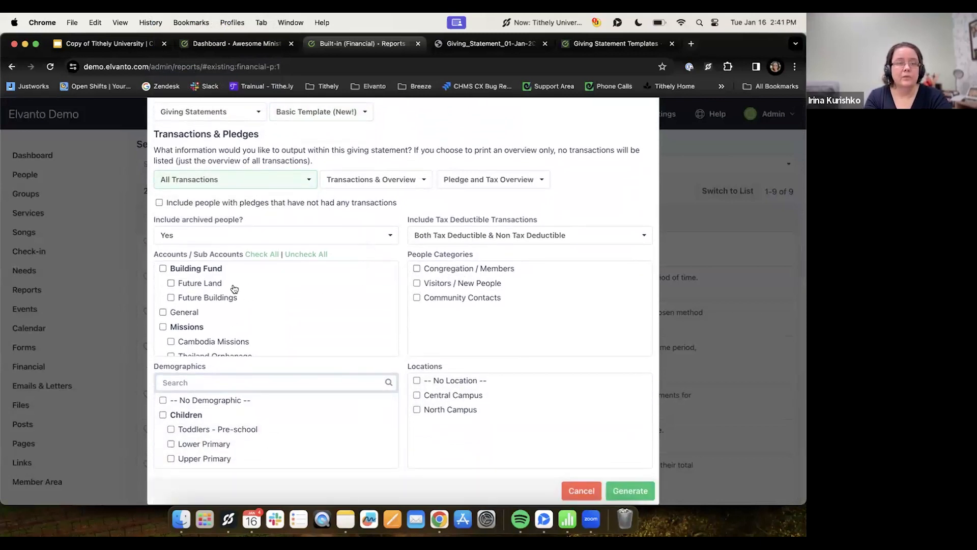
{"action": "scroll", "coordinate": [193, 296], "scroll_direction": "down", "scroll_amount": 1}
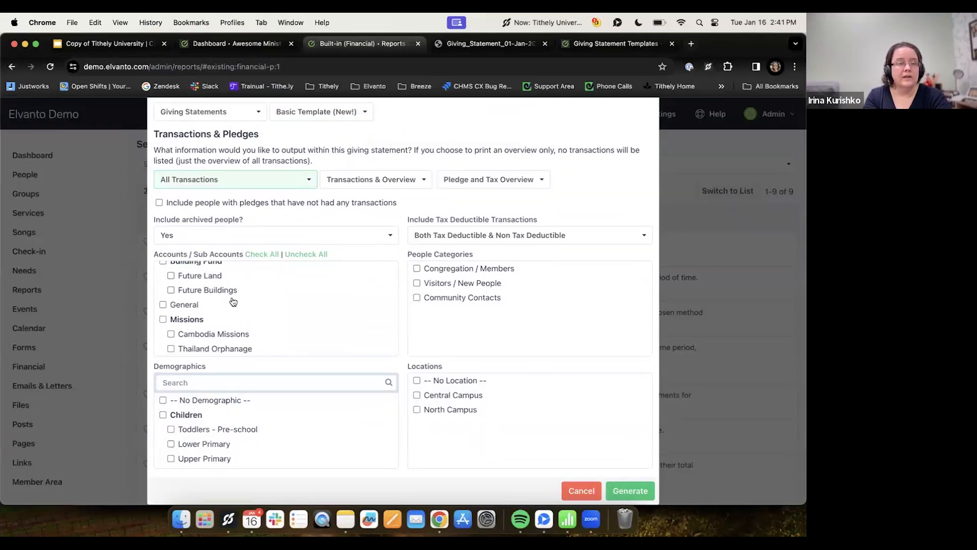
{"action": "scroll", "coordinate": [196, 309], "scroll_direction": "up", "scroll_amount": 1}
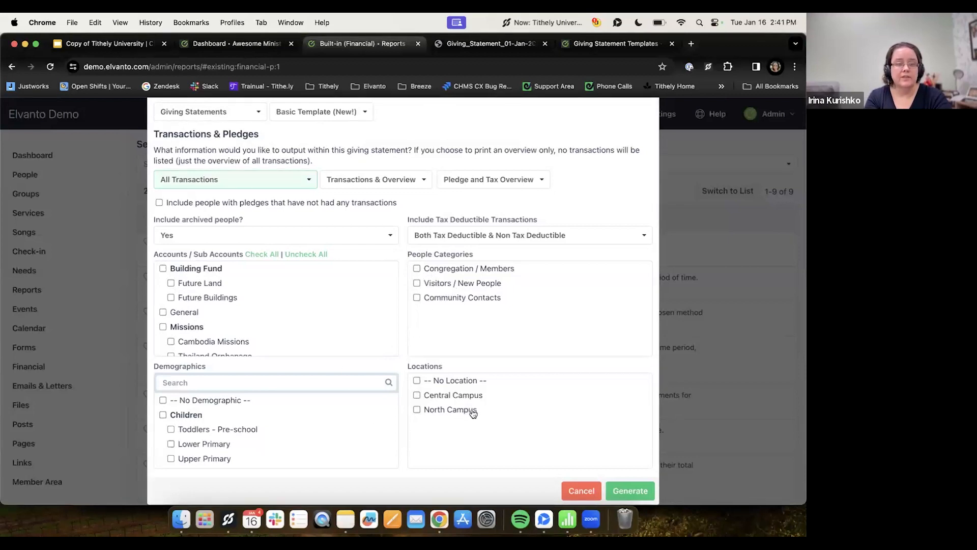
{"action": "left_click", "coordinate": [642, 489]}
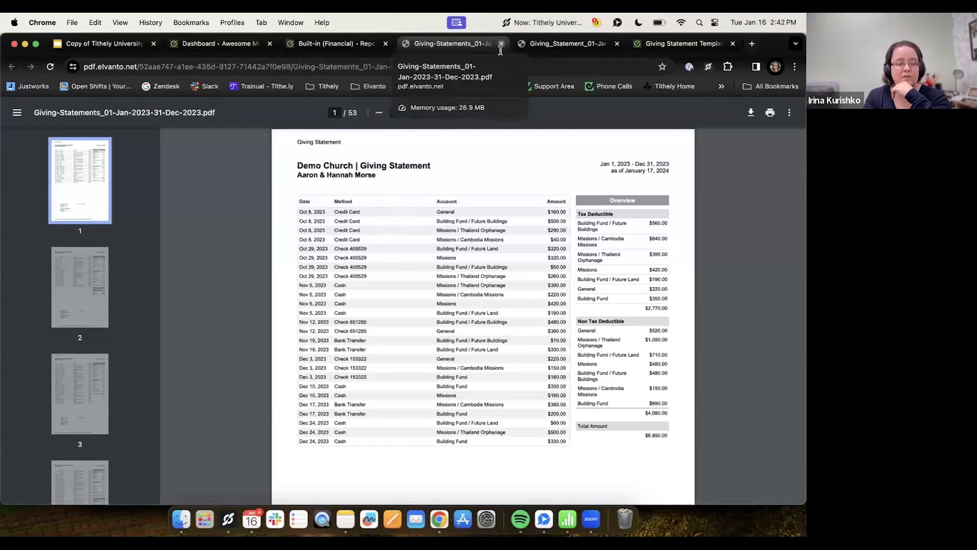
- Switch to the Google Slides presentation and advance to the Generating & Distributing Tax Statements slide
{"action": "left_click", "coordinate": [115, 44]}
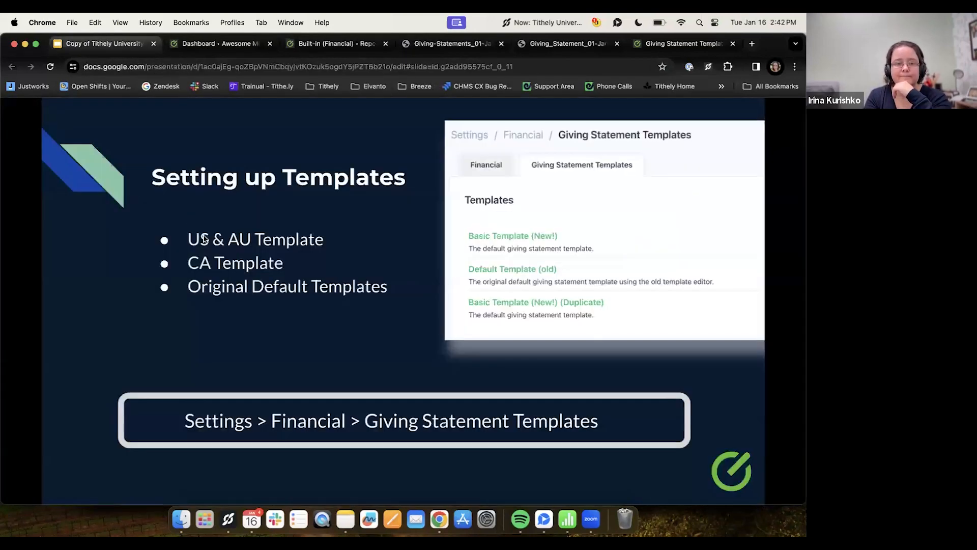
{"action": "key", "text": "Right"}
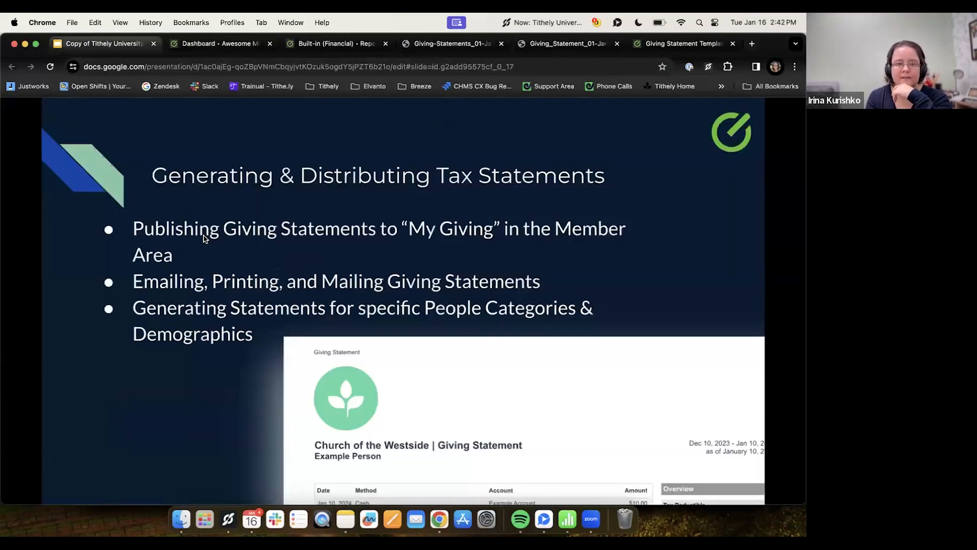